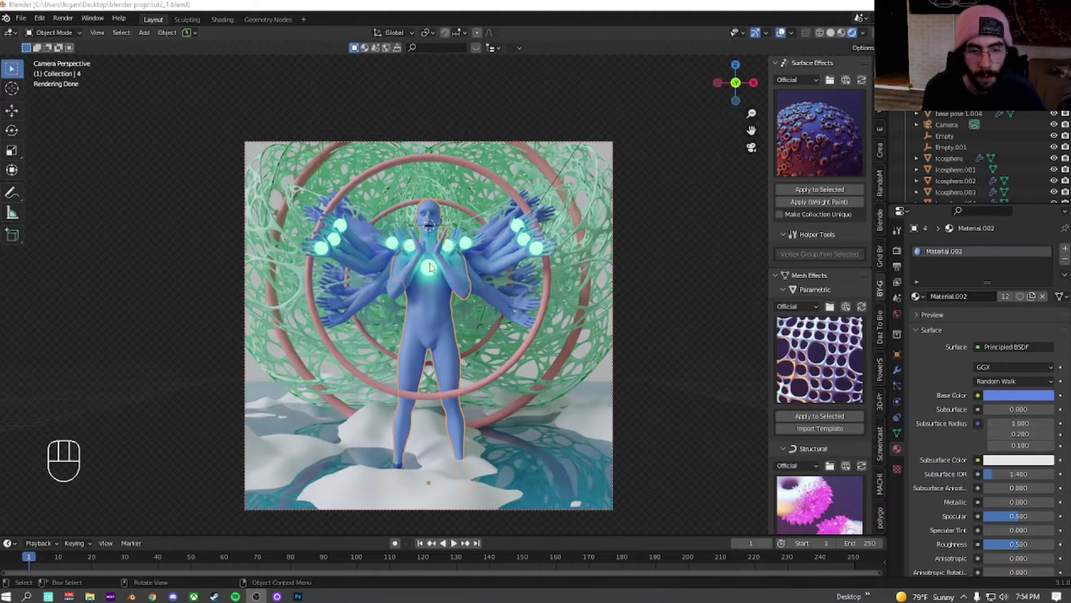
Step: Add a torus mesh around the figure's head and scale it down uniformly to about 0.12
{"action": "scroll", "coordinate": [430, 268], "scroll_direction": "up", "scroll_amount": 2}
{"action": "left_click", "coordinate": [440, 215]}
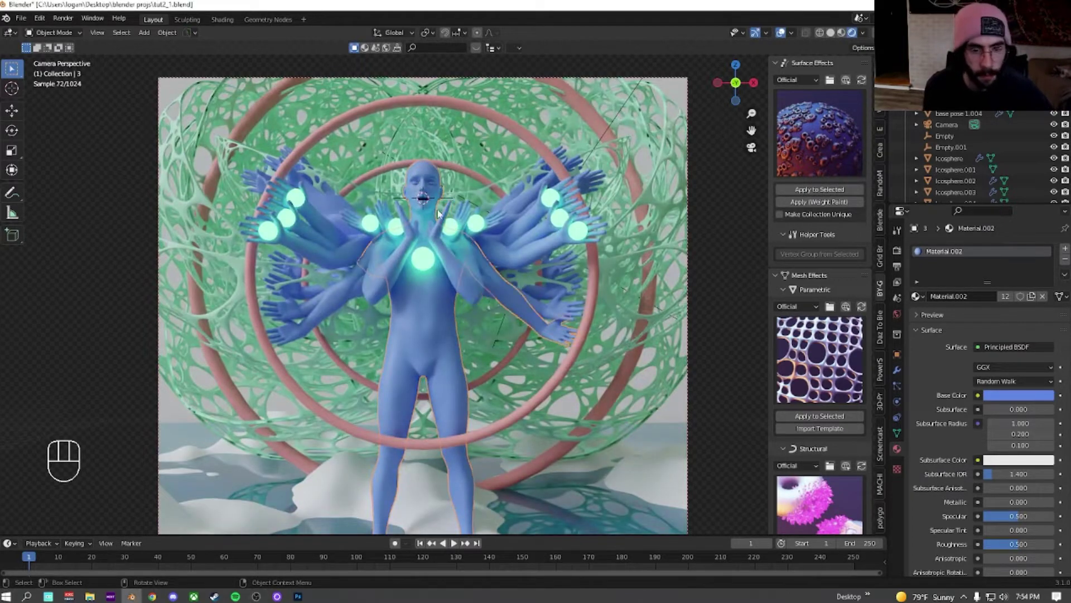
{"action": "left_click", "coordinate": [428, 176]}
{"action": "key", "text": "shift+a"}
{"action": "mouse_move", "coordinate": [420, 168]}
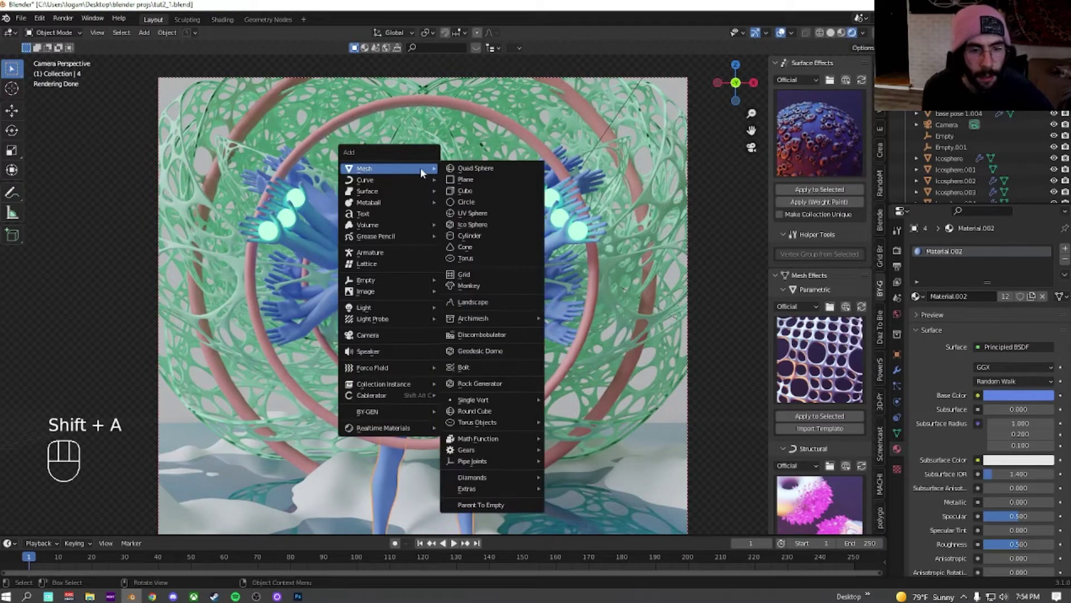
{"action": "left_click", "coordinate": [493, 258]}
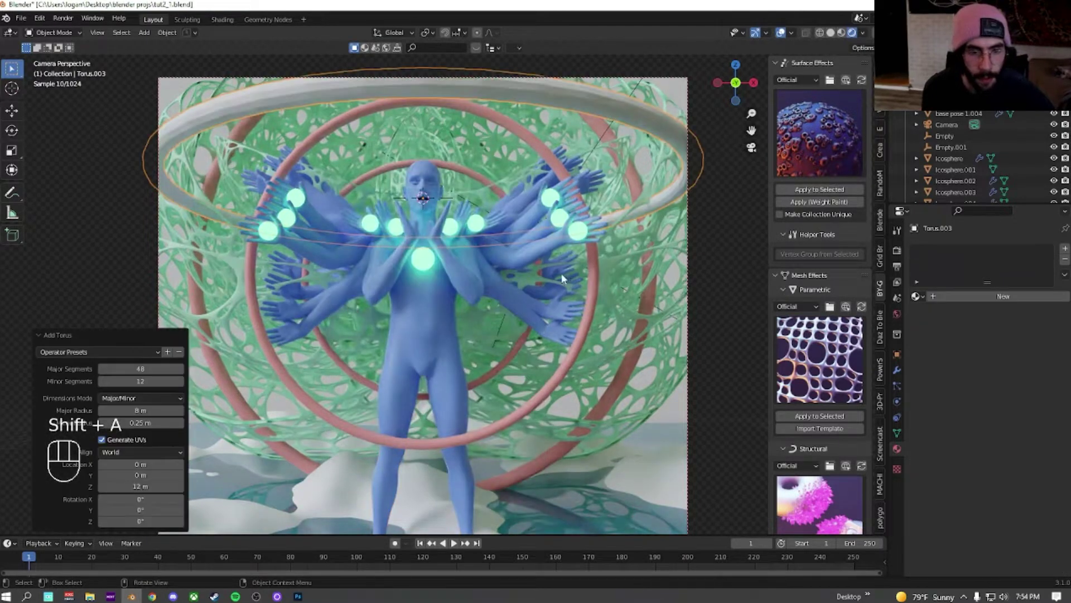
{"action": "key", "text": "s"}
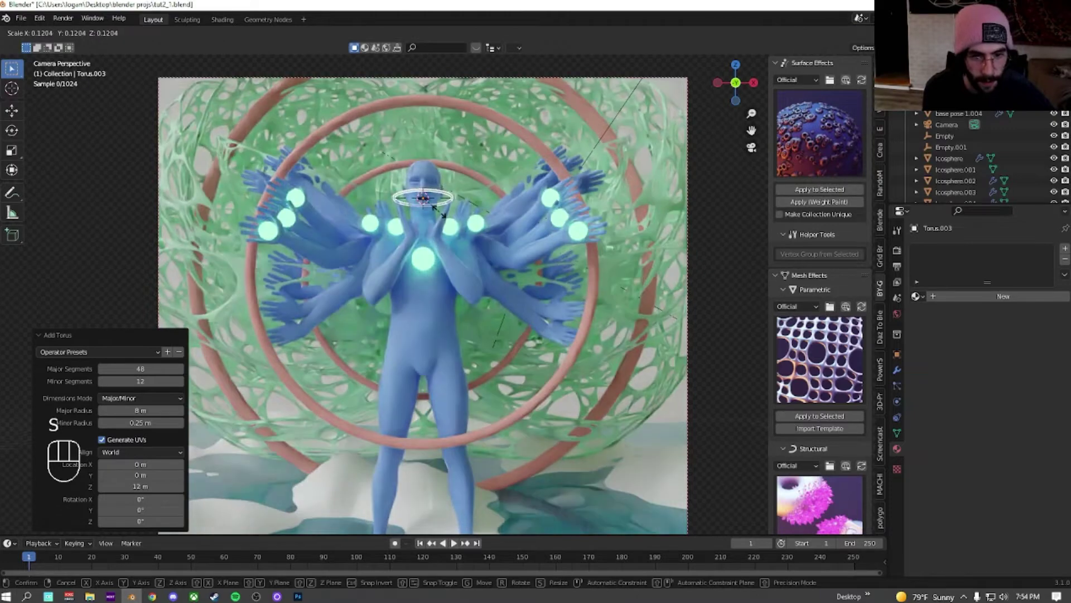
{"action": "left_click", "coordinate": [437, 222]}
Step: Scale the torus by a further 0.72 in top view so it closely rings the figure's head
{"action": "key", "text": "KP_7"}
{"action": "key", "text": "KP_Decimal"}
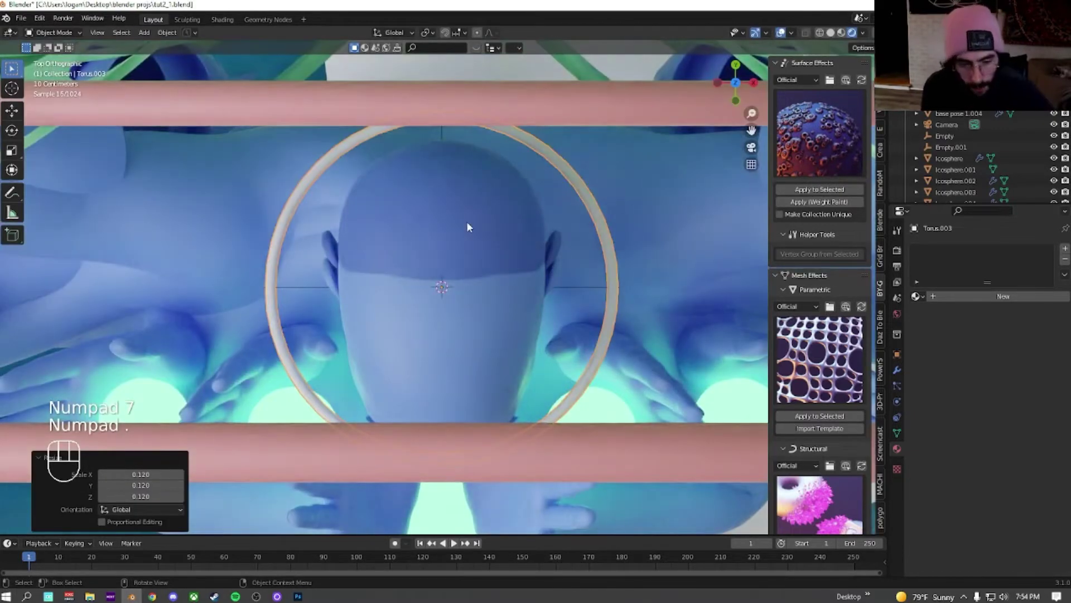
{"action": "scroll", "coordinate": [470, 226], "scroll_direction": "down", "scroll_amount": 3}
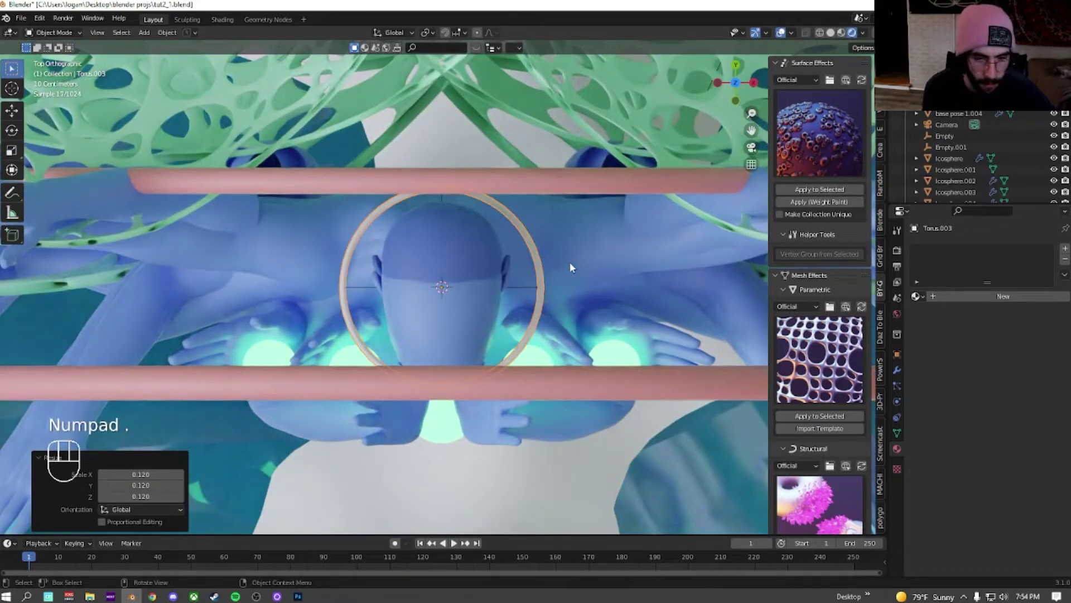
{"action": "key", "text": "s"}
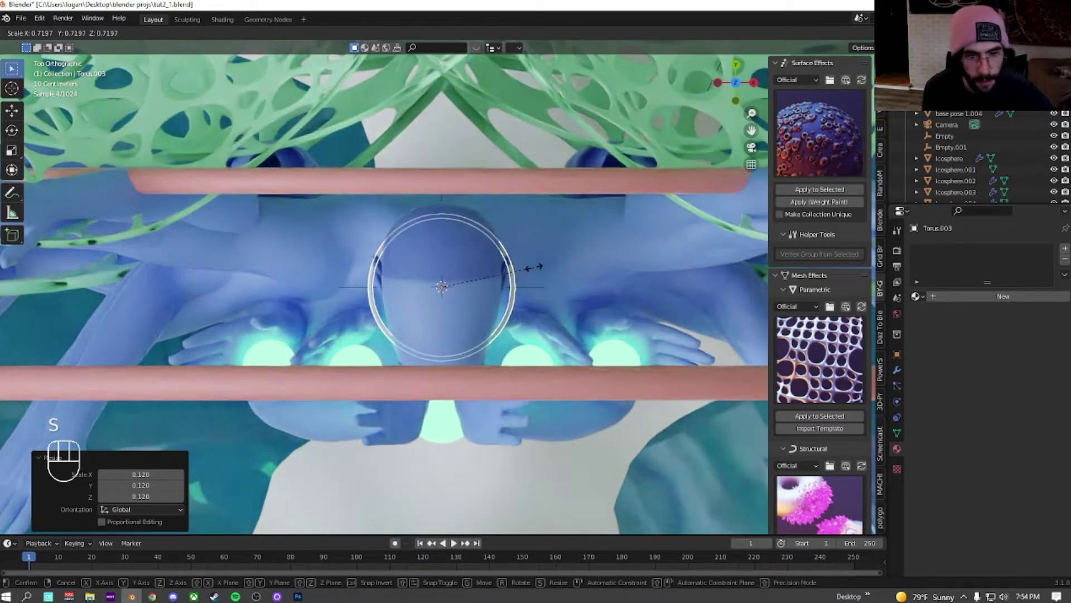
{"action": "left_click", "coordinate": [534, 268]}
Step: Raise the torus about 1.08 m along the Z axis so it sits like a halo at the top of the head
{"action": "key", "text": "KP_0"}
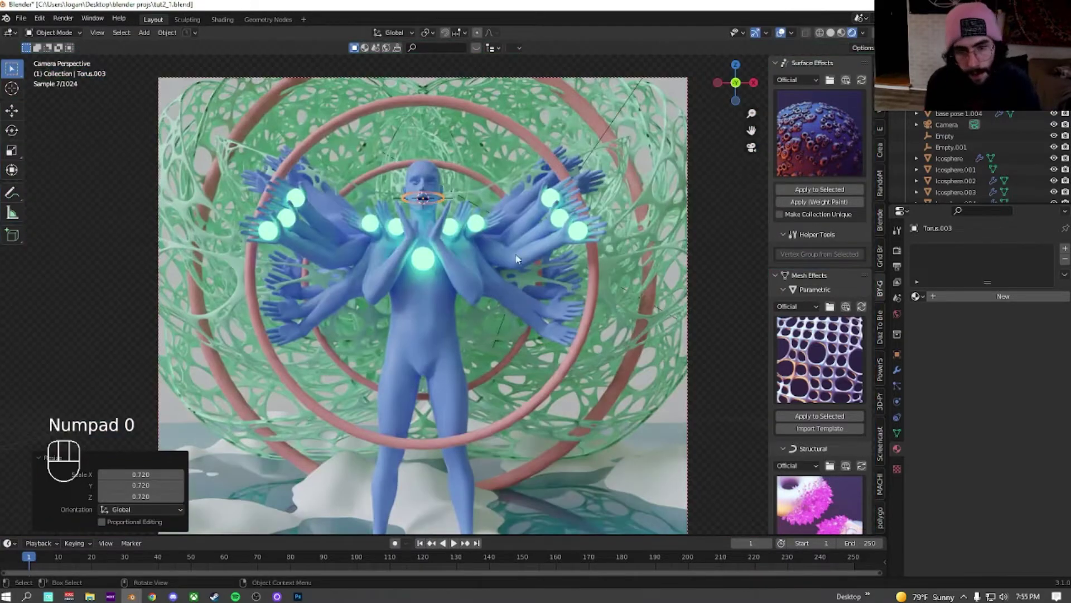
{"action": "scroll", "coordinate": [495, 235], "scroll_direction": "up", "scroll_amount": 3}
{"action": "key", "text": "g"}
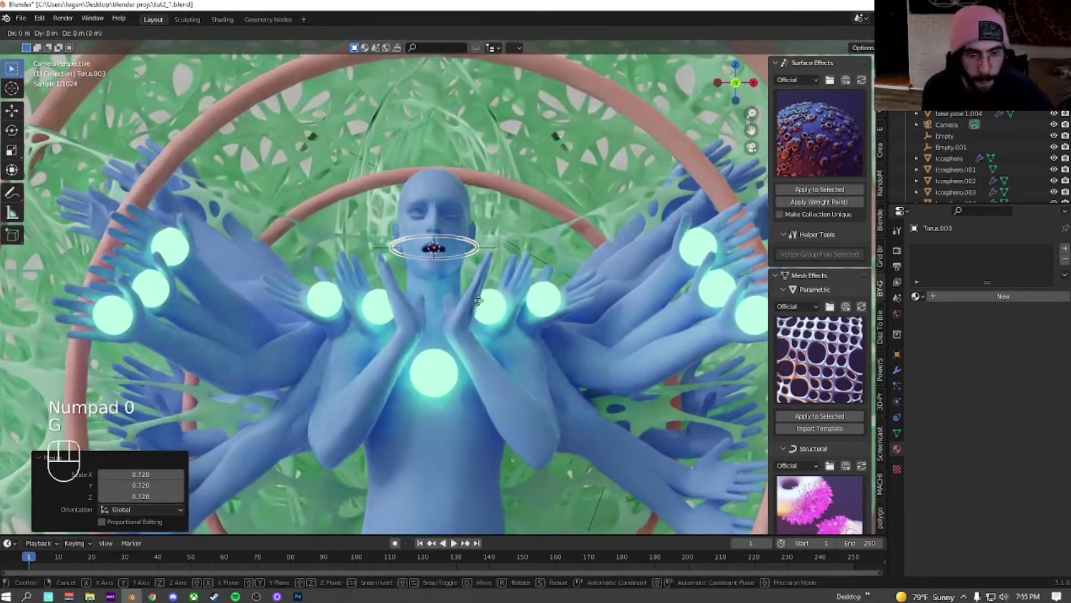
{"action": "key", "text": "z"}
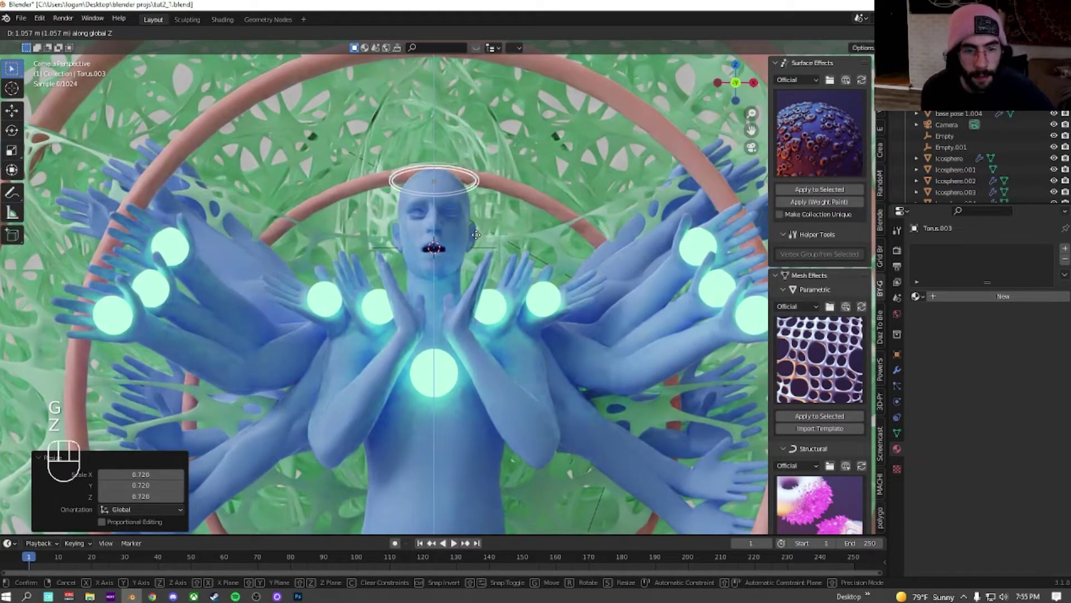
{"action": "left_click", "coordinate": [476, 238]}
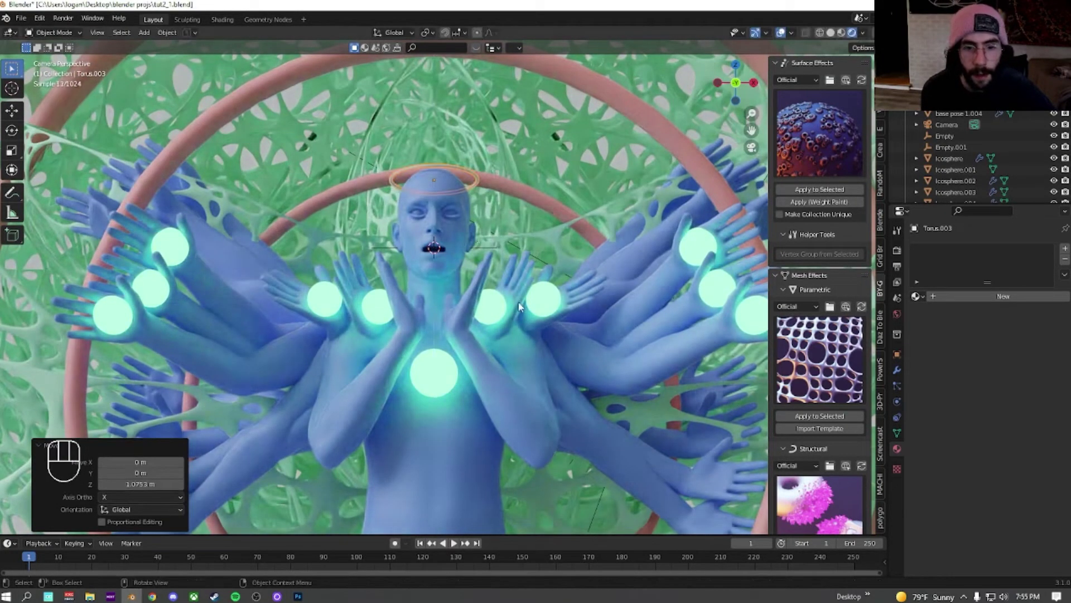
Step: Give the halo a new Emission material with strength 50 and check it in the camera view with overlays hidden
{"action": "left_click", "coordinate": [1003, 296]}
{"action": "left_click", "coordinate": [998, 343]}
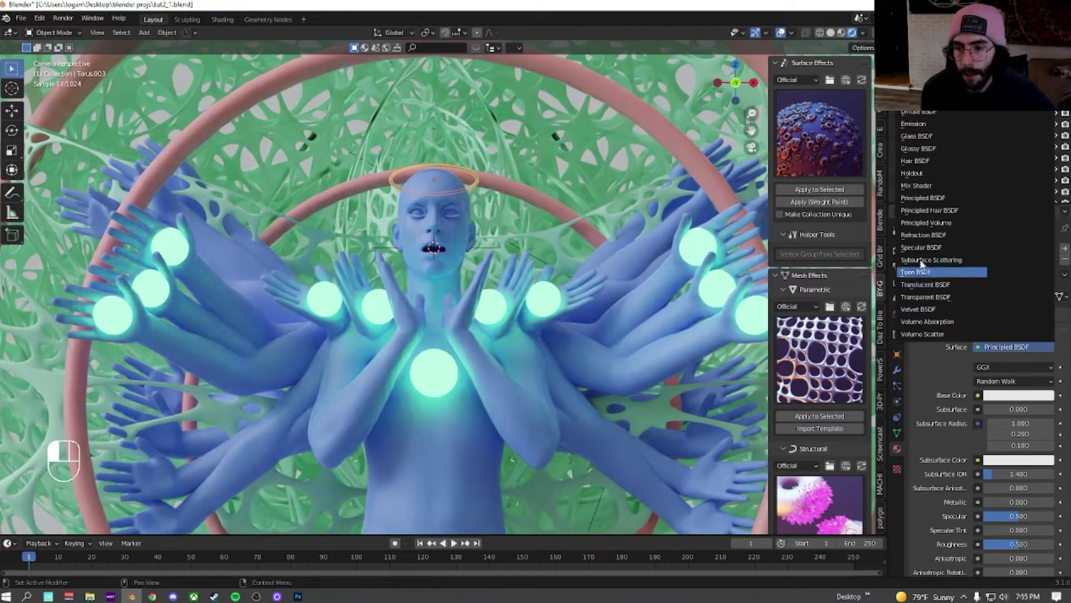
{"action": "left_click", "coordinate": [914, 123]}
{"action": "double_click", "coordinate": [1009, 381]}
{"action": "type", "text": "50"}
{"action": "key", "text": "Return"}
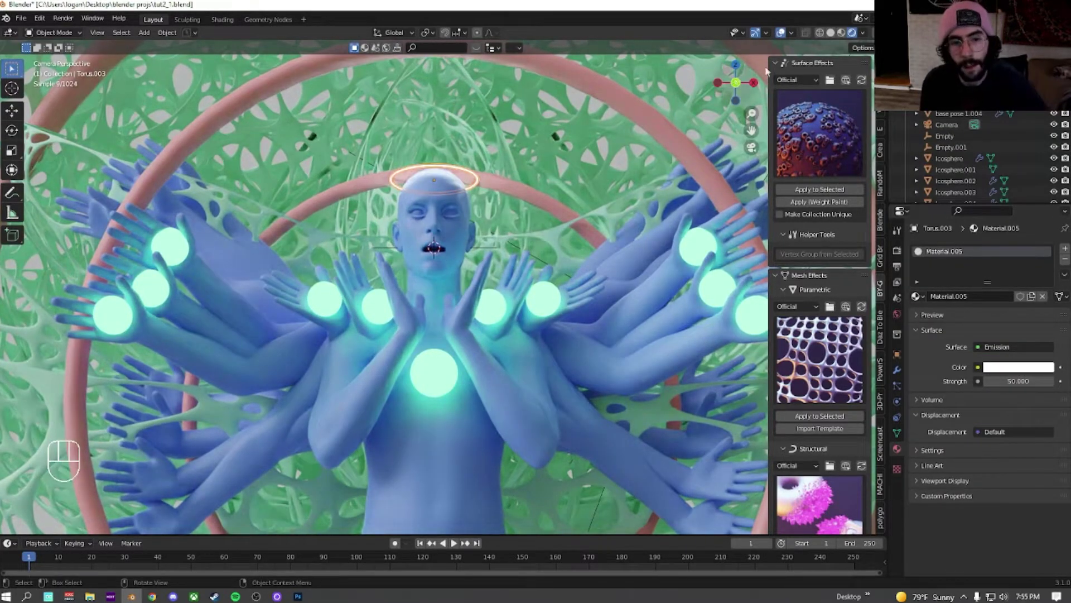
{"action": "left_click", "coordinate": [781, 32]}
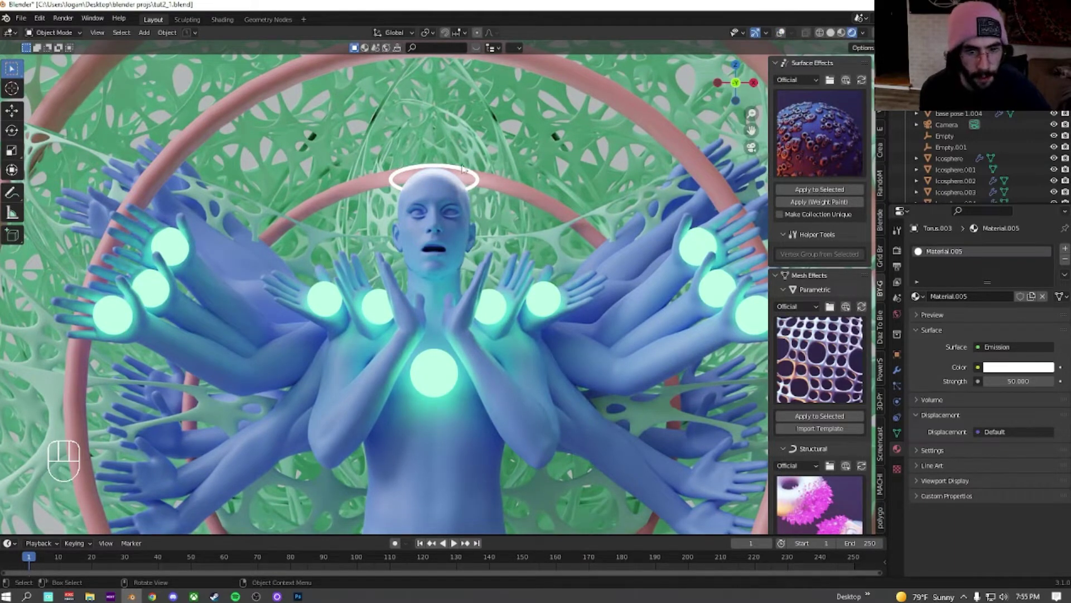
{"action": "scroll", "coordinate": [441, 200], "scroll_direction": "down", "scroll_amount": 6}
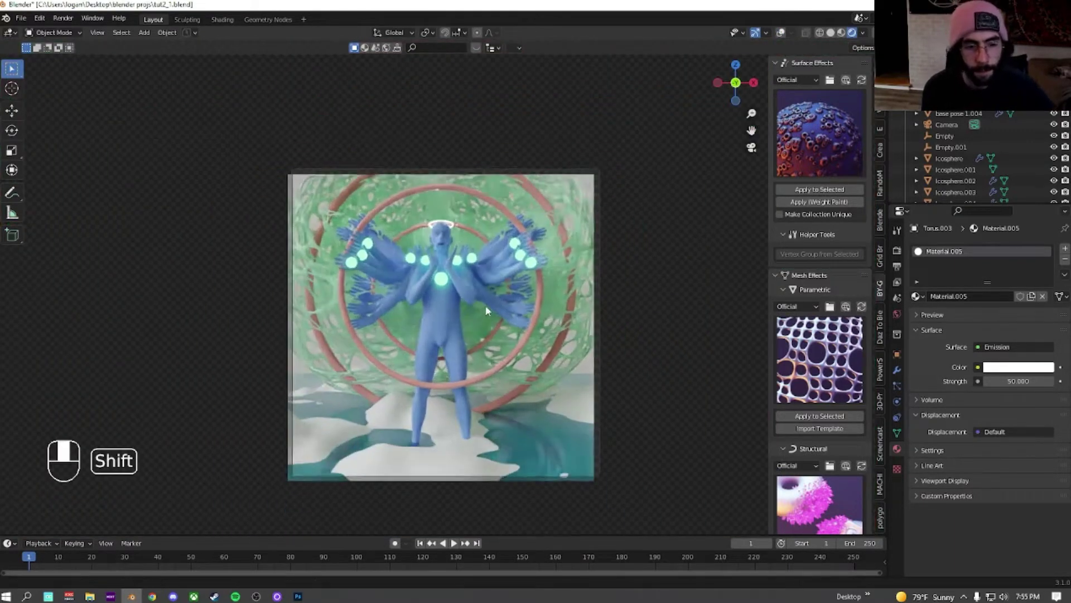
Step: Show the overlays again, make a linked duplicate of the white terrain plane and raise it about 0.52 m along Z
{"action": "middle_click_drag", "start_coordinate": [490, 301], "coordinate": [483, 145], "text": "shift"}
{"action": "scroll", "coordinate": [489, 268], "scroll_direction": "up", "scroll_amount": 2}
{"action": "left_click", "coordinate": [416, 366]}
{"action": "left_click", "coordinate": [780, 33]}
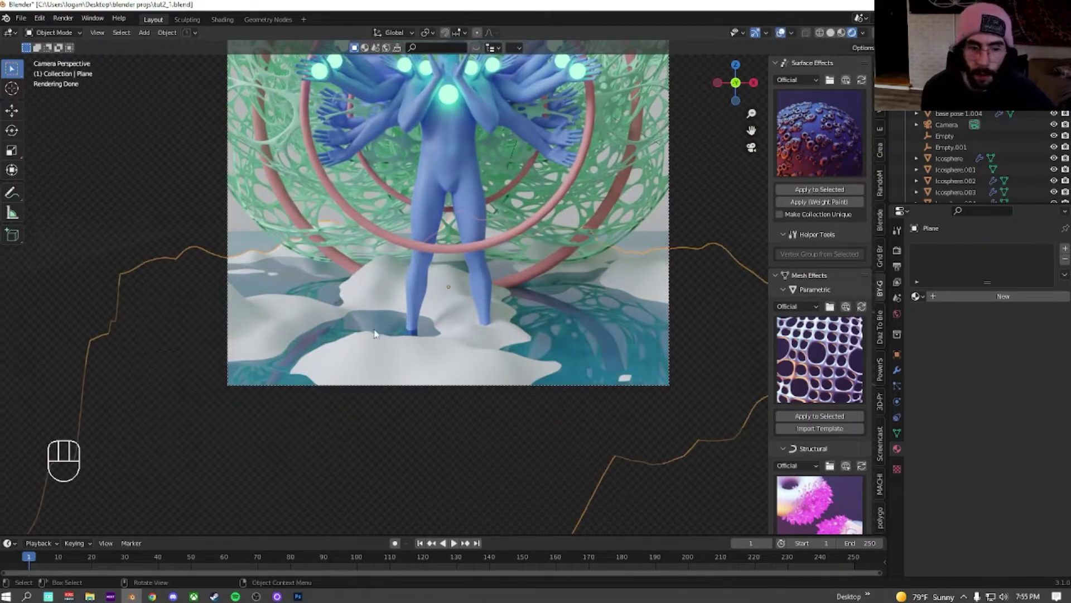
{"action": "key", "text": "alt+d"}
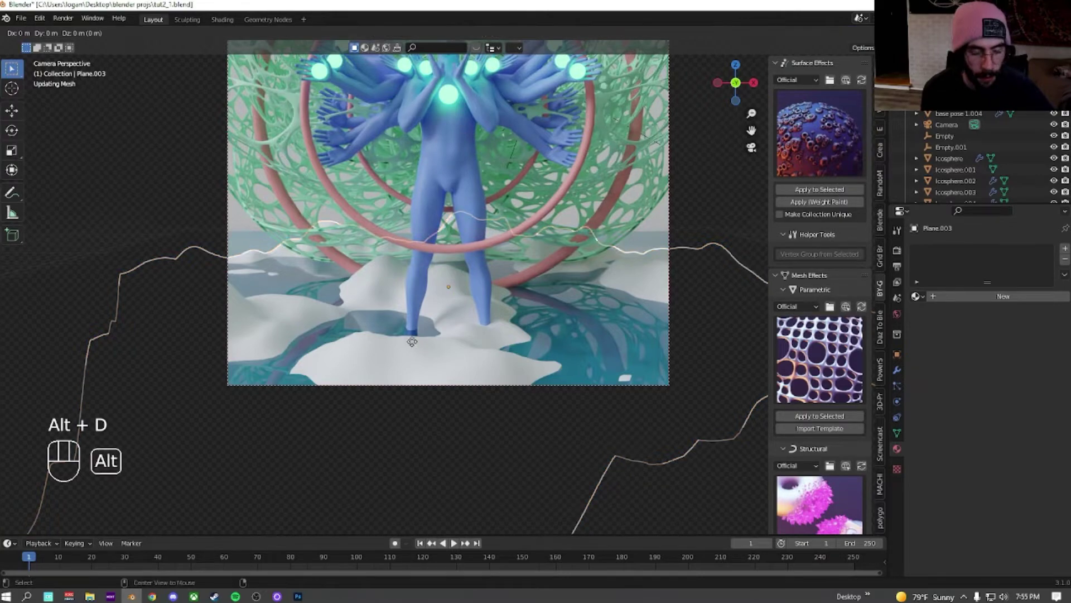
{"action": "key", "text": "g"}
{"action": "key", "text": "z"}
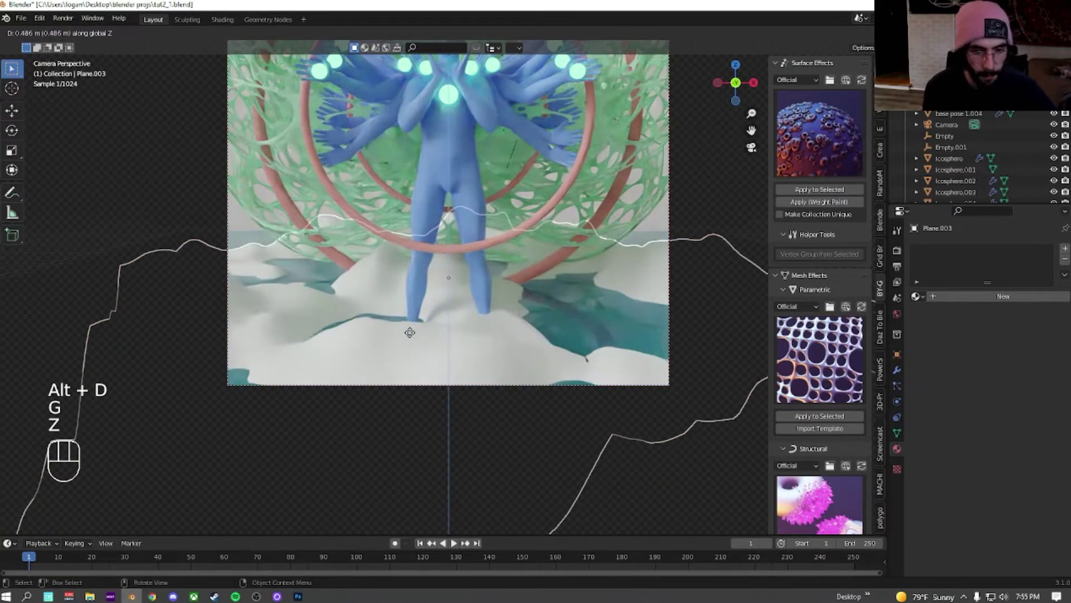
{"action": "left_click", "coordinate": [410, 333]}
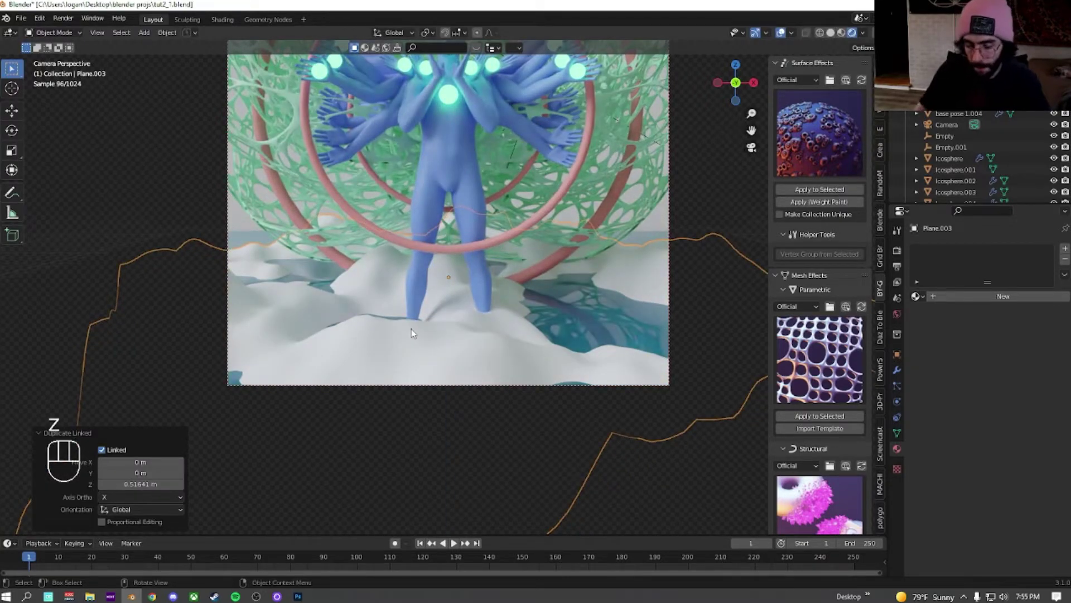
Step: Make the duplicated terrain single-user for its object, object data and materials
{"action": "key", "text": "shift+KP_Divide"}
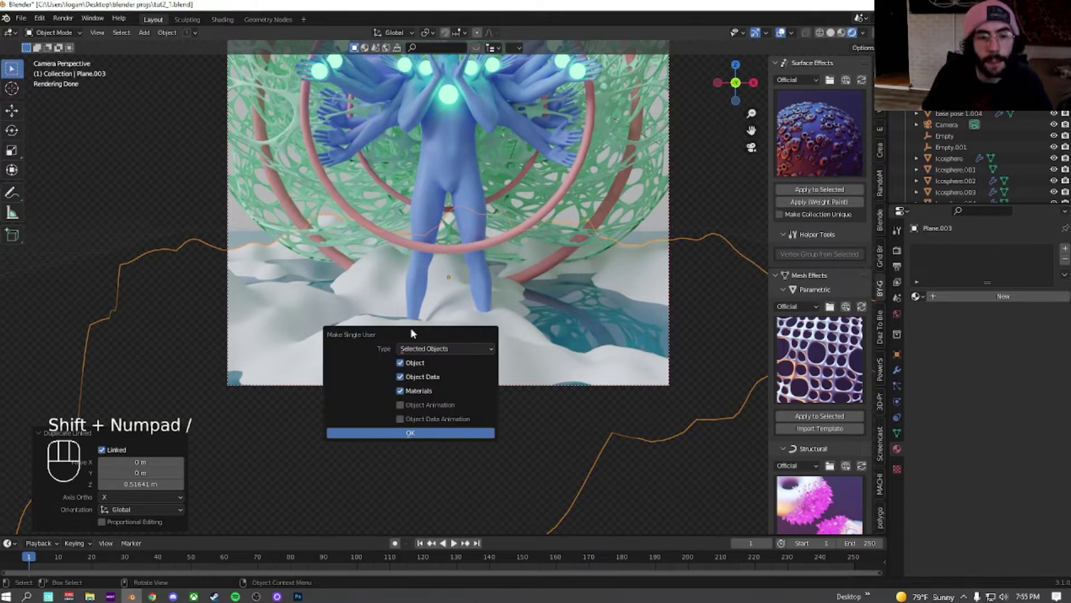
{"action": "key", "text": "Return"}
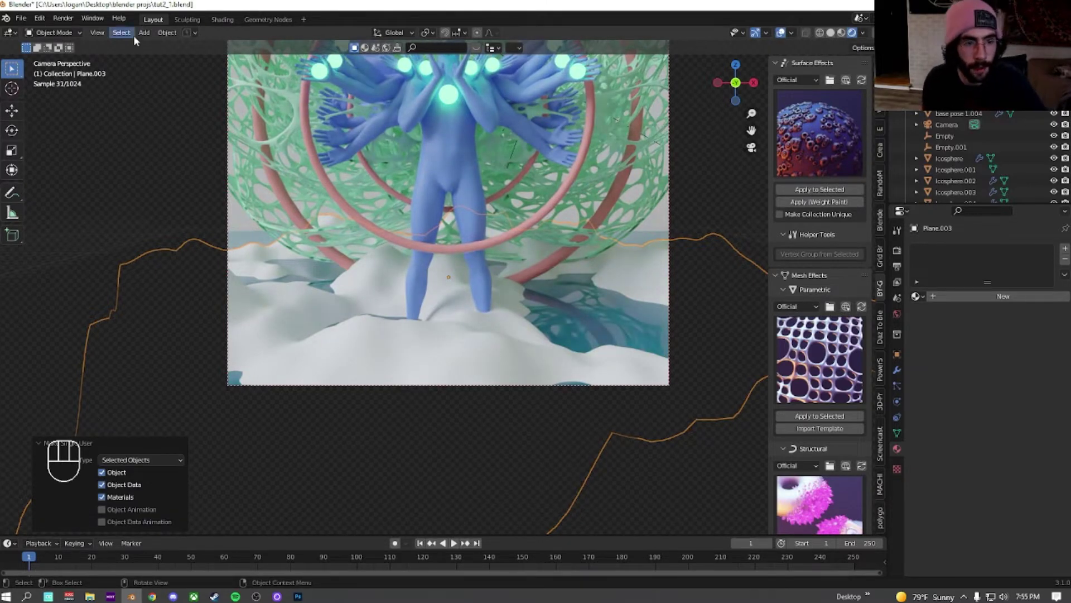
{"action": "left_click", "coordinate": [167, 32]}
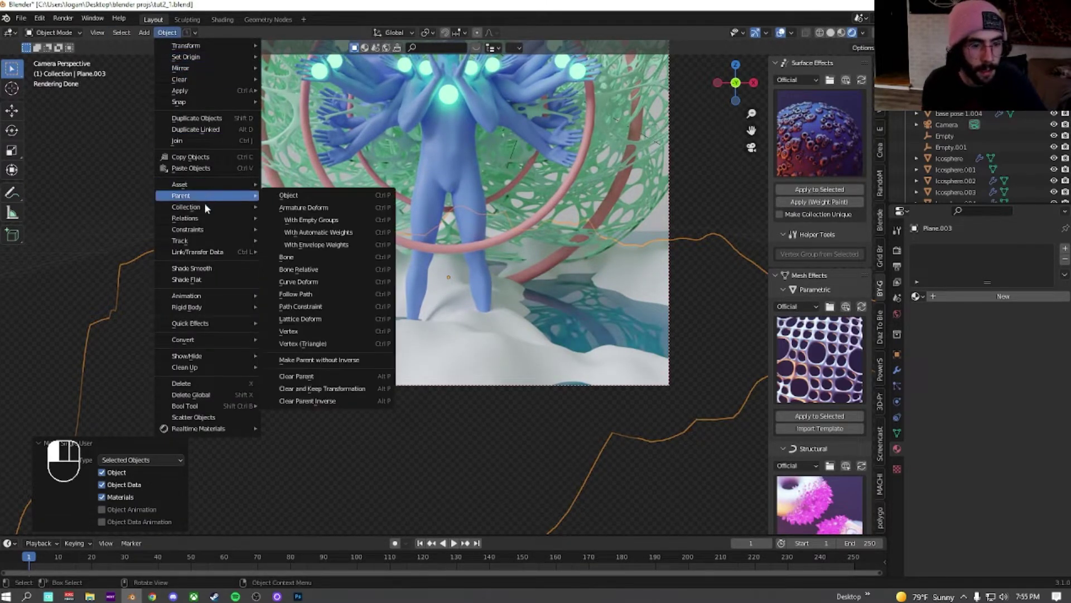
{"action": "mouse_move", "coordinate": [206, 219]}
{"action": "mouse_move", "coordinate": [327, 269]}
{"action": "left_click", "coordinate": [460, 292]}
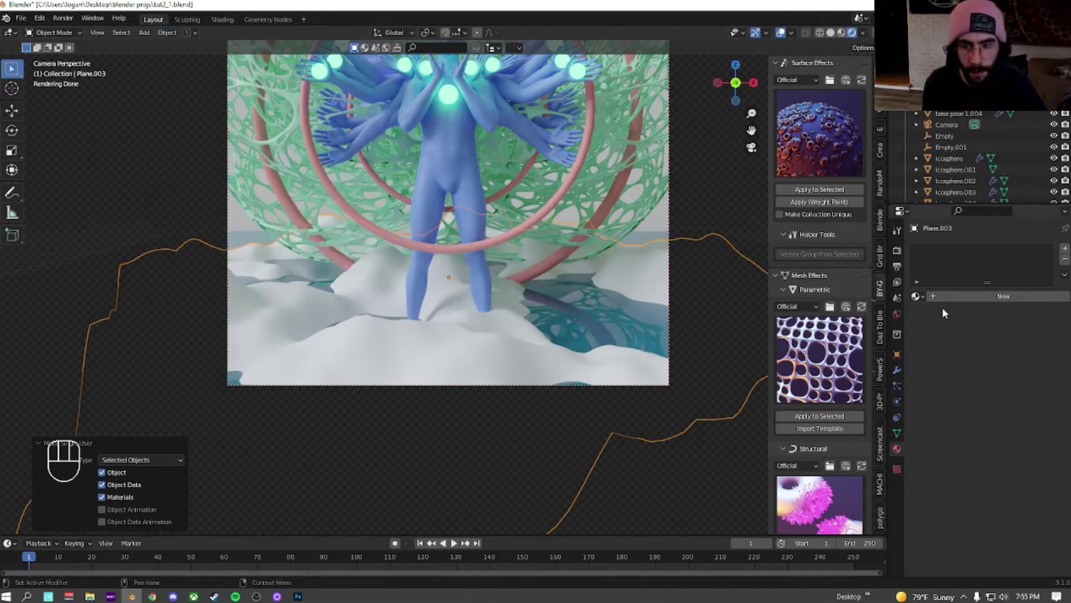
Step: Apply the Displace modifier on the duplicated terrain
{"action": "left_click", "coordinate": [898, 368]}
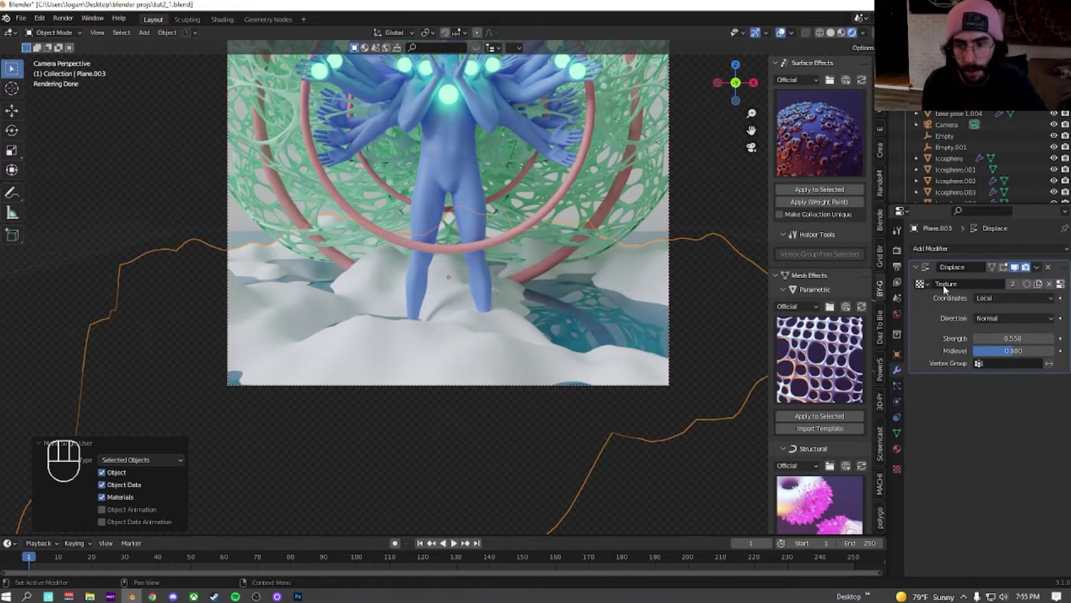
{"action": "left_click", "coordinate": [1036, 267]}
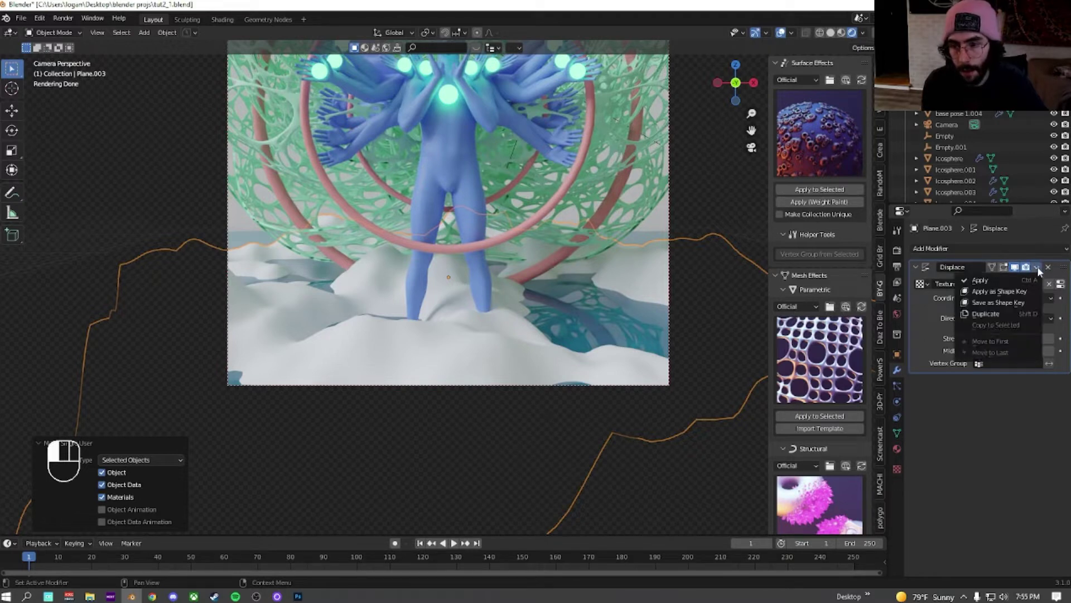
{"action": "left_click", "coordinate": [991, 280]}
Step: Add a Decimate modifier to the duplicated terrain in Planar mode with a 5° angle limit and apply it
{"action": "left_click", "coordinate": [944, 249]}
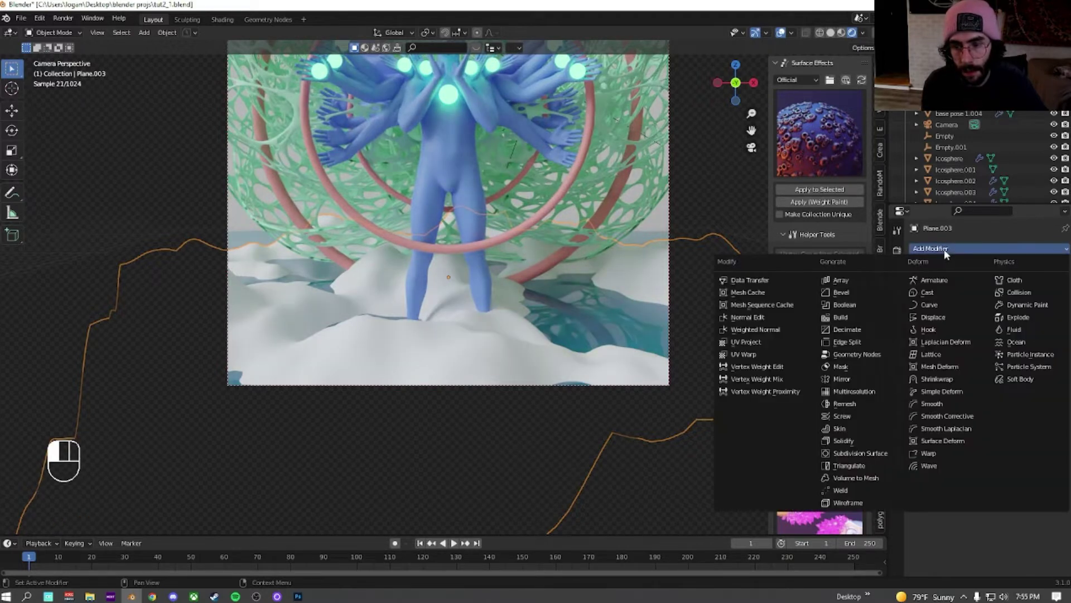
{"action": "left_click", "coordinate": [870, 329]}
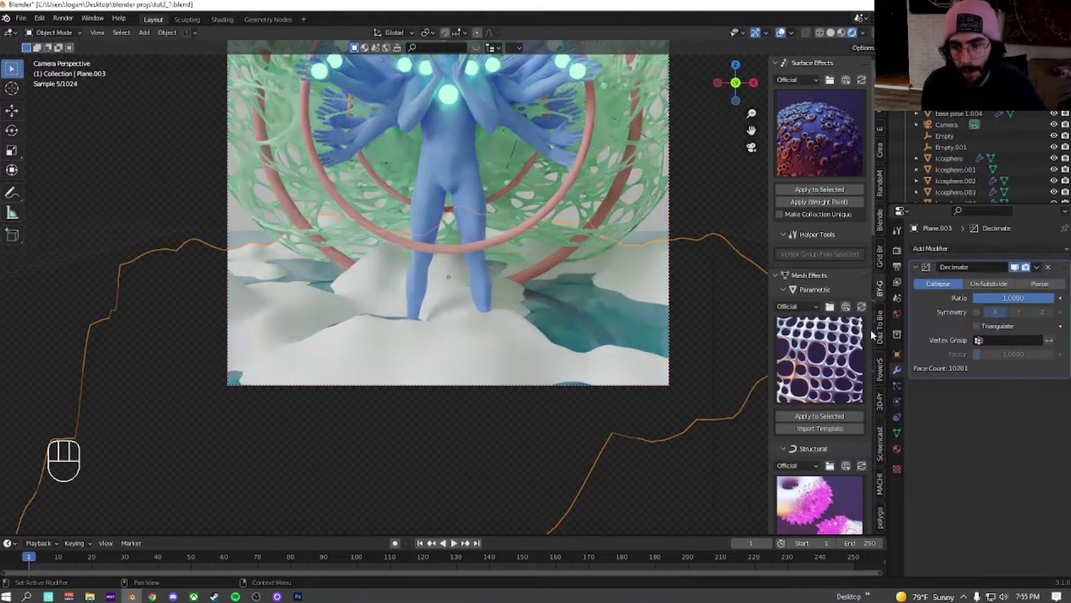
{"action": "left_click", "coordinate": [1041, 284]}
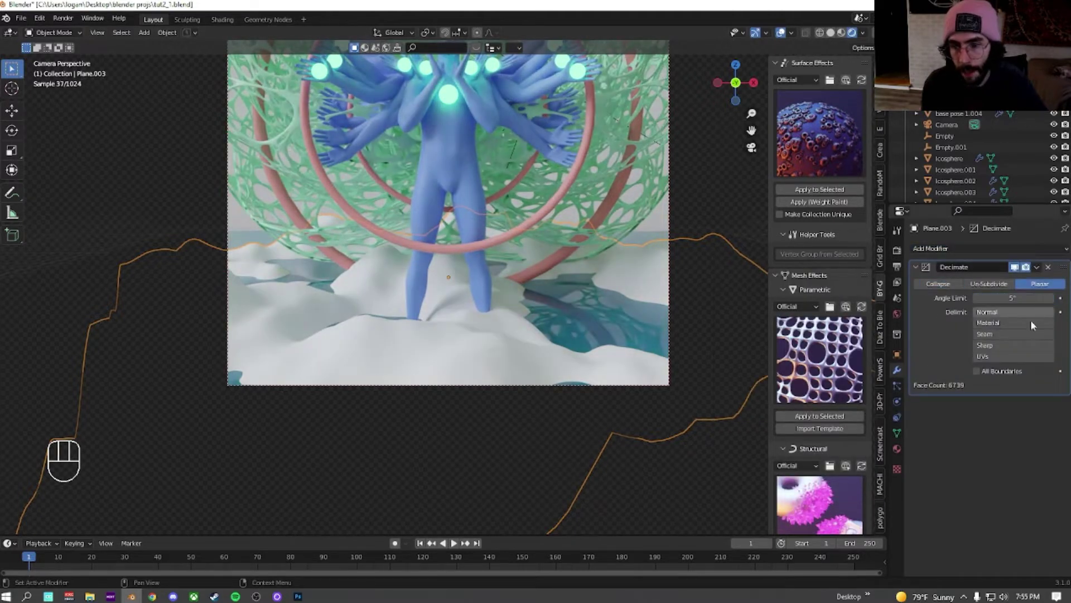
{"action": "left_click", "coordinate": [937, 284]}
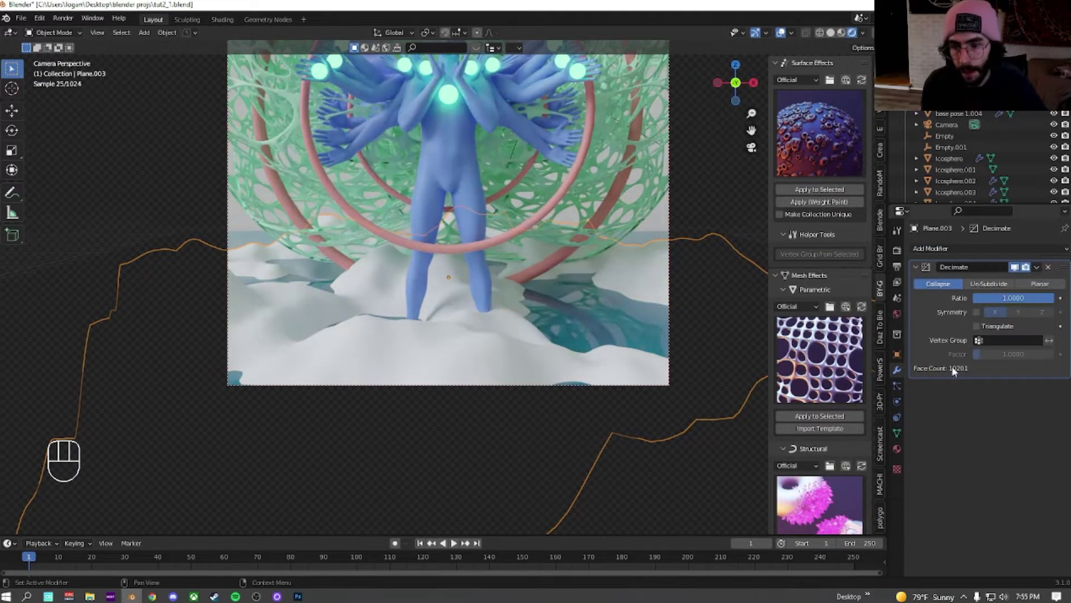
{"action": "left_click", "coordinate": [1039, 283]}
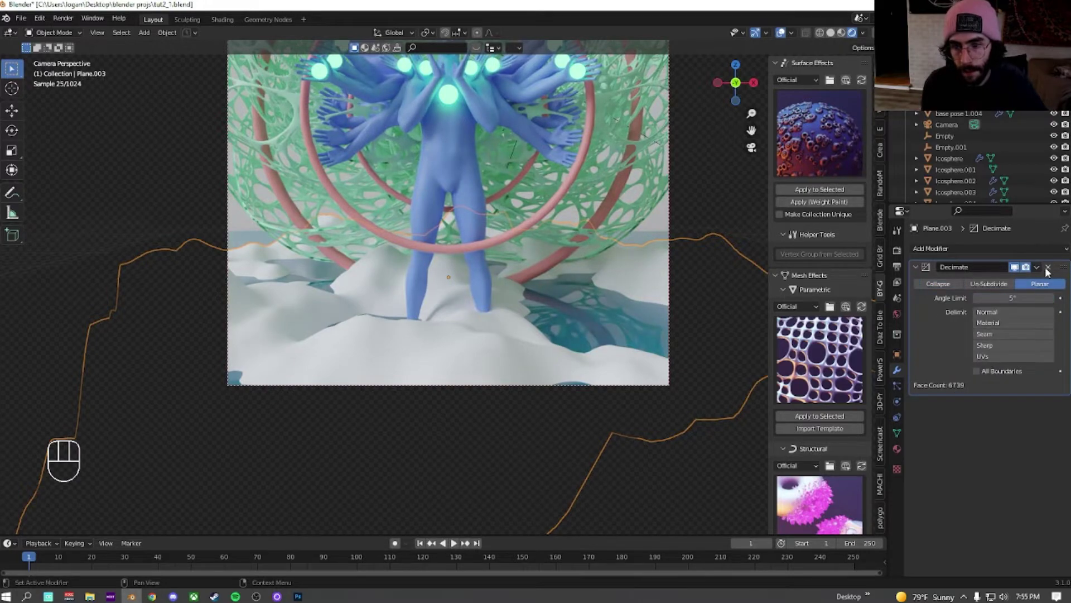
{"action": "left_click", "coordinate": [1037, 266]}
{"action": "left_click", "coordinate": [996, 279]}
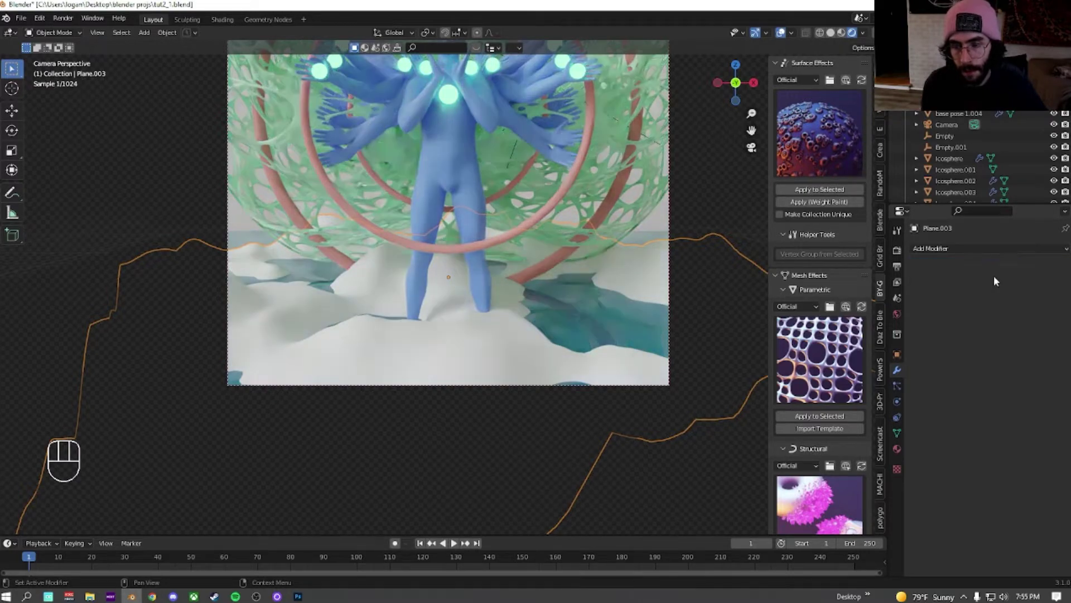
Step: Add a Wireframe modifier to the duplicated terrain and switch the viewport to solid shading
{"action": "left_click", "coordinate": [949, 247]}
{"action": "left_click", "coordinate": [864, 502]}
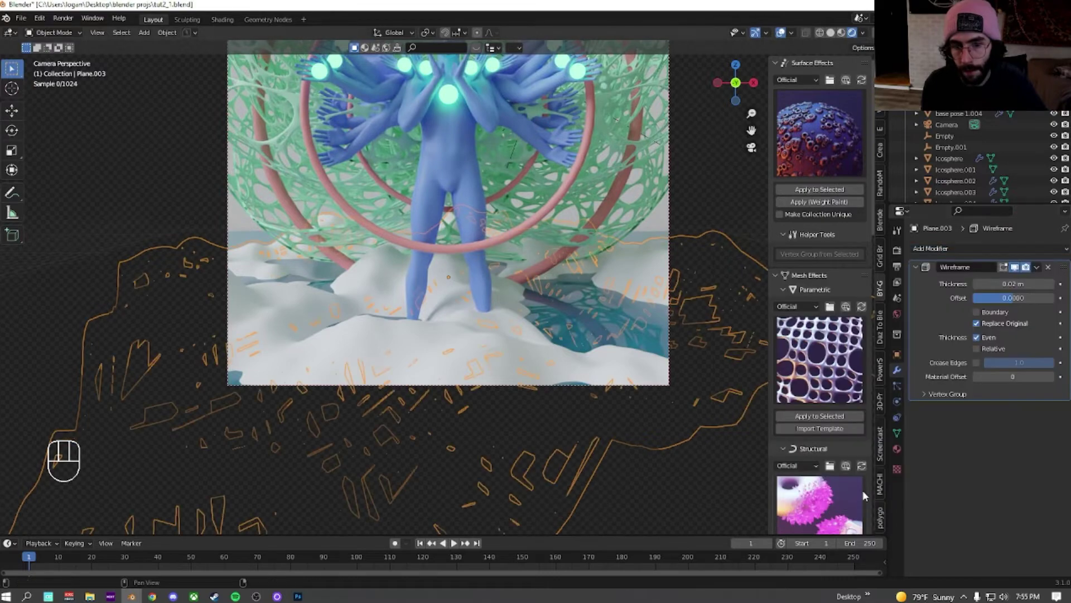
{"action": "left_click", "coordinate": [830, 33]}
{"action": "scroll", "coordinate": [430, 321], "scroll_direction": "up", "scroll_amount": 4}
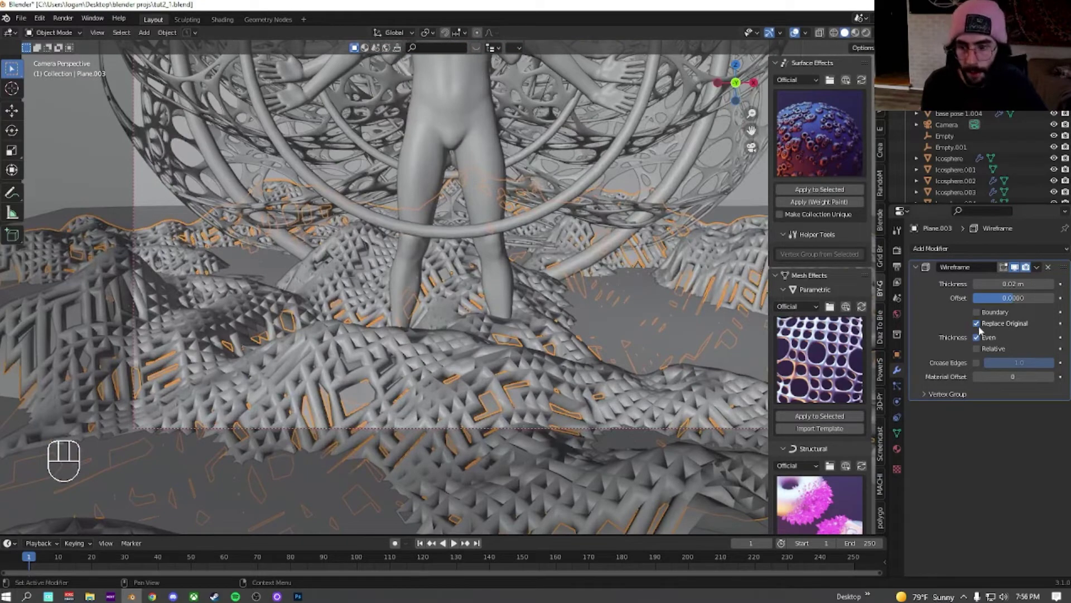
Step: Turn off Even and turn on Relative thickness for the Wireframe modifier, and set its thickness to about 0.21 m
{"action": "left_click", "coordinate": [976, 337]}
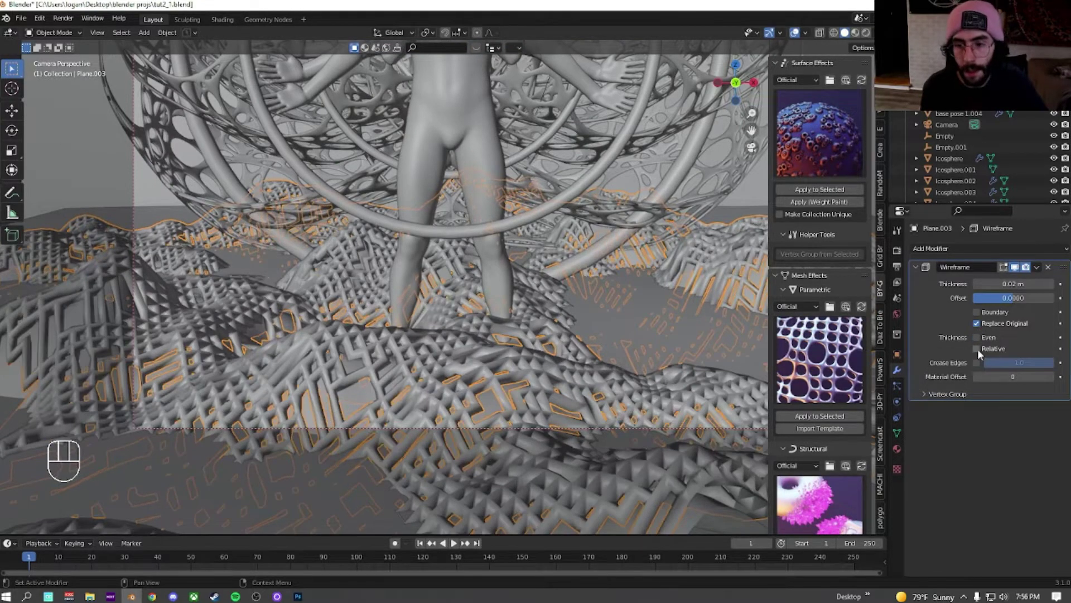
{"action": "left_click", "coordinate": [977, 348]}
{"action": "mouse_move", "coordinate": [1009, 284]}
{"action": "left_mouse_down", "text": "shift"}
{"action": "mouse_move", "coordinate": [1027, 284]}
{"action": "mouse_move", "coordinate": [1009, 284]}
{"action": "left_mouse_up", "text": "shift"}
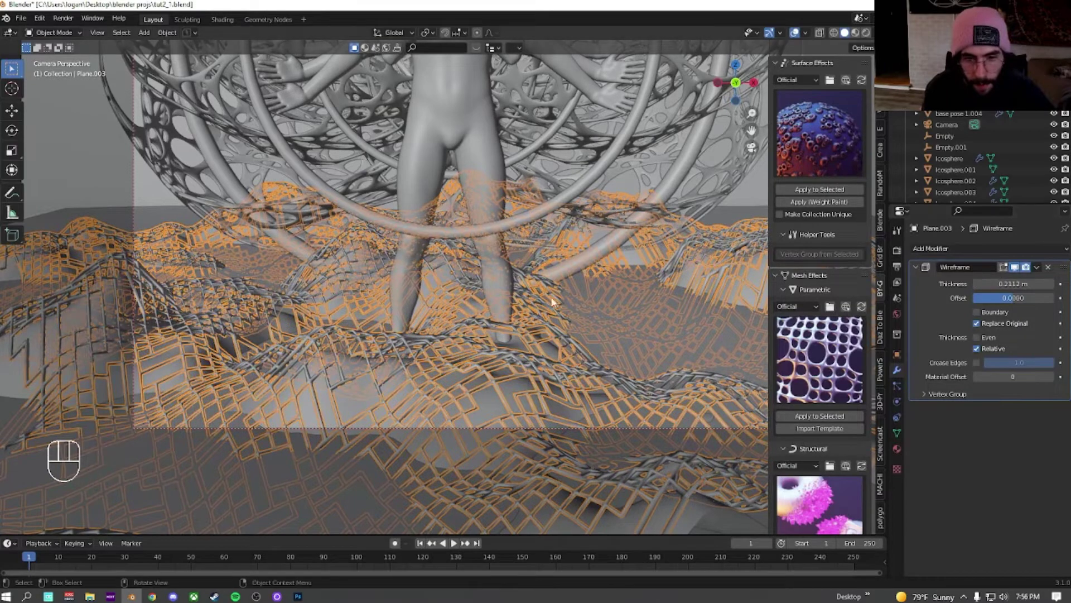
Step: Add a Build modifier with Randomize enabled to the wireframe terrain and move the timeline to frame 11
{"action": "left_click", "coordinate": [920, 249]}
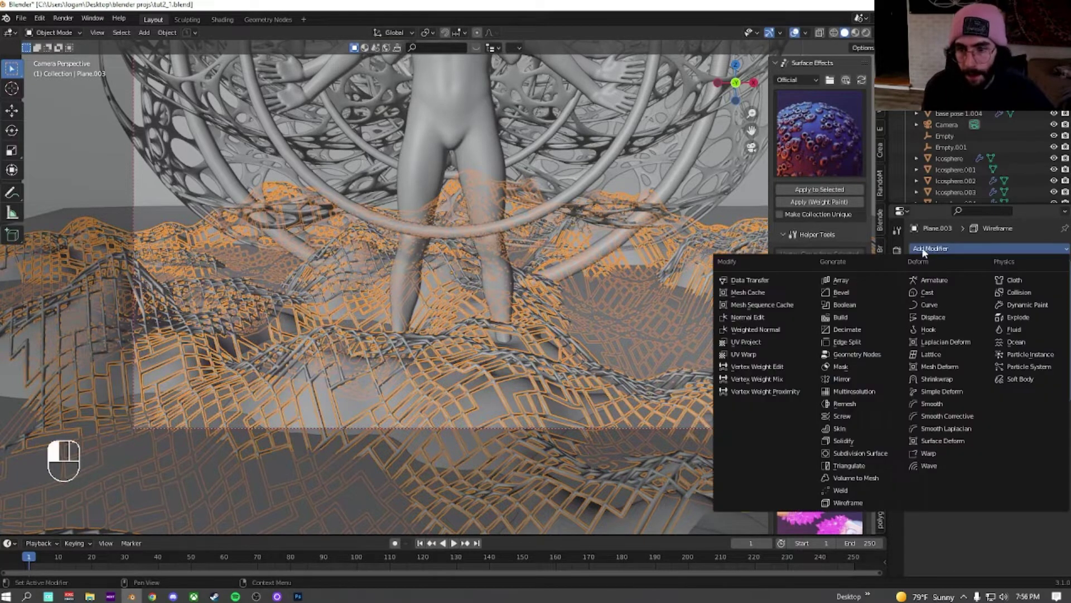
{"action": "left_click", "coordinate": [843, 317]}
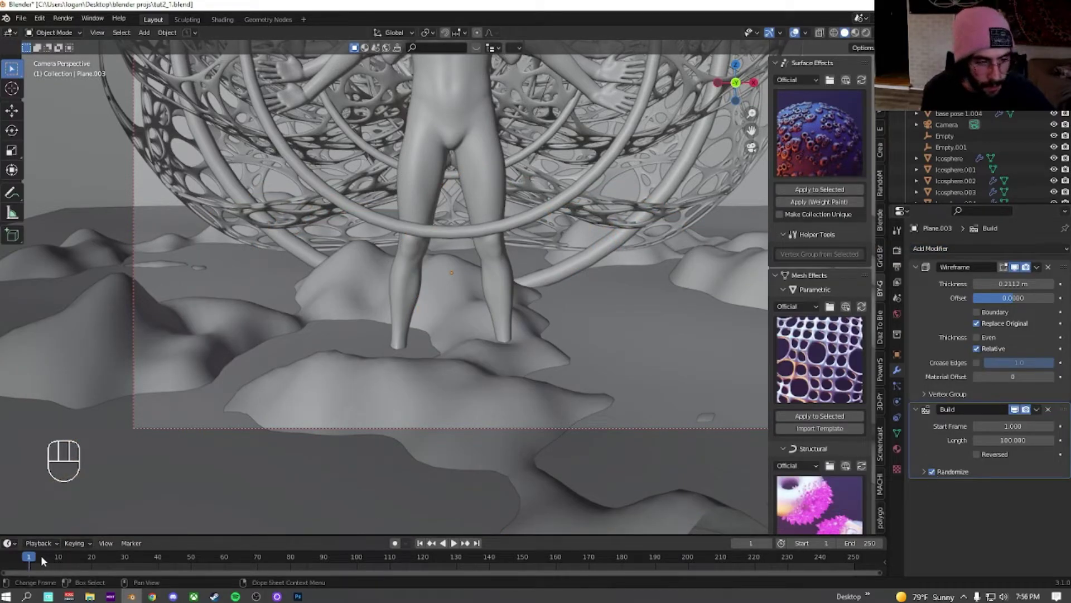
{"action": "left_click_drag", "start_coordinate": [31, 555], "coordinate": [63, 556]}
Step: Add a Solidify modifier to the wireframe terrain and set its thickness to 0.011 m
{"action": "left_click", "coordinate": [943, 248]}
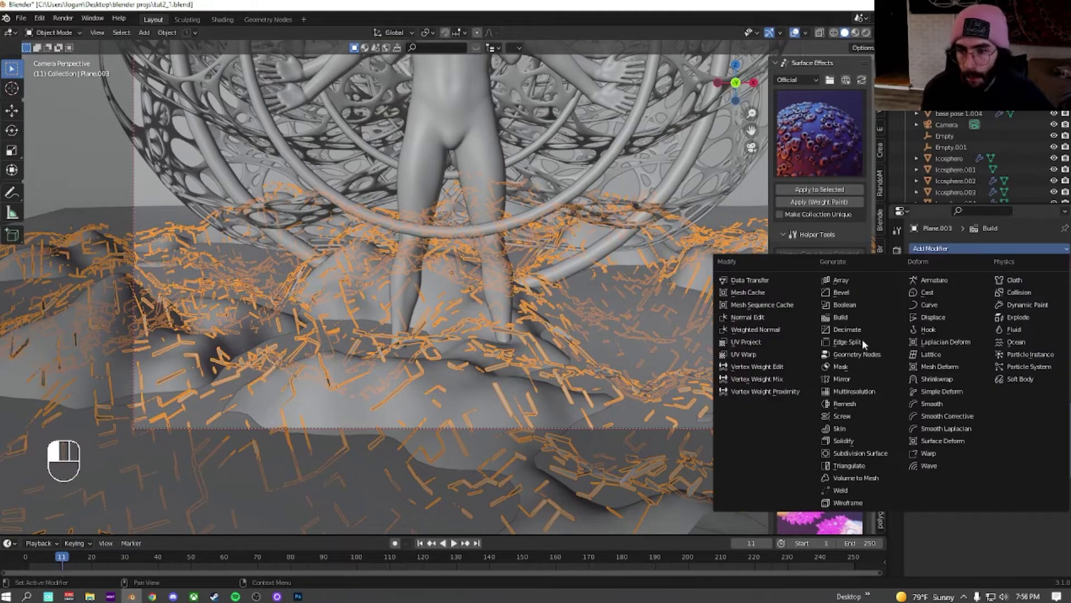
{"action": "left_click", "coordinate": [861, 438]}
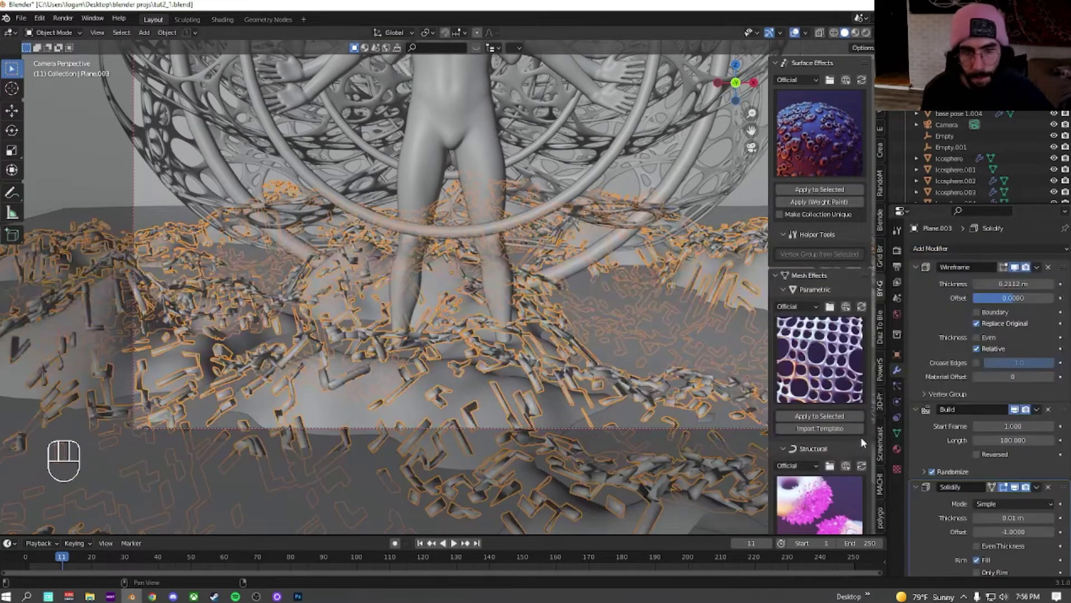
{"action": "mouse_move", "coordinate": [1020, 516]}
{"action": "left_mouse_down", "text": "shift"}
{"action": "mouse_move", "coordinate": [1037, 516]}
{"action": "mouse_move", "coordinate": [1022, 516]}
{"action": "left_mouse_up", "text": "shift"}
Step: Add a Subdivision Surface modifier to the wireframe terrain and lower its render level to 1
{"action": "left_click", "coordinate": [956, 249]}
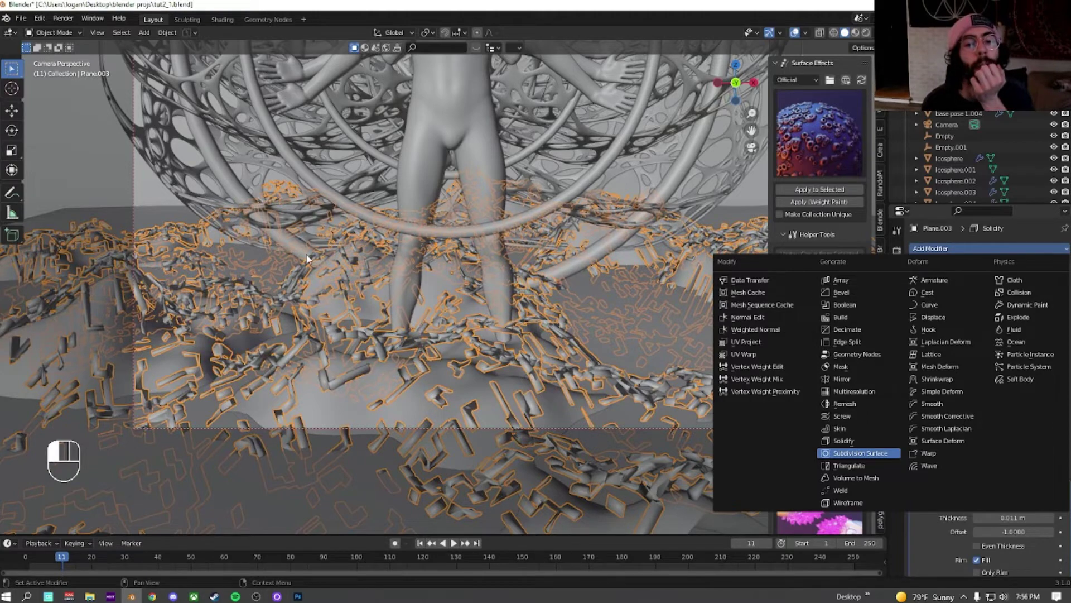
{"action": "key", "text": "Return"}
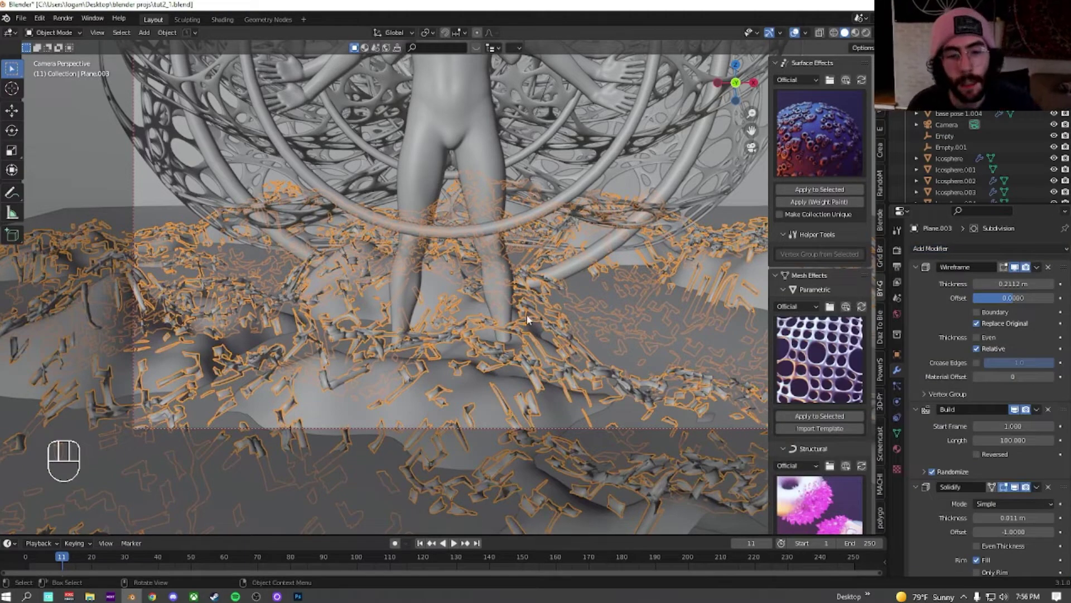
{"action": "middle_click_drag", "start_coordinate": [531, 311], "coordinate": [505, 245], "text": "shift"}
{"action": "scroll", "coordinate": [1009, 413], "scroll_direction": "down", "scroll_amount": 8}
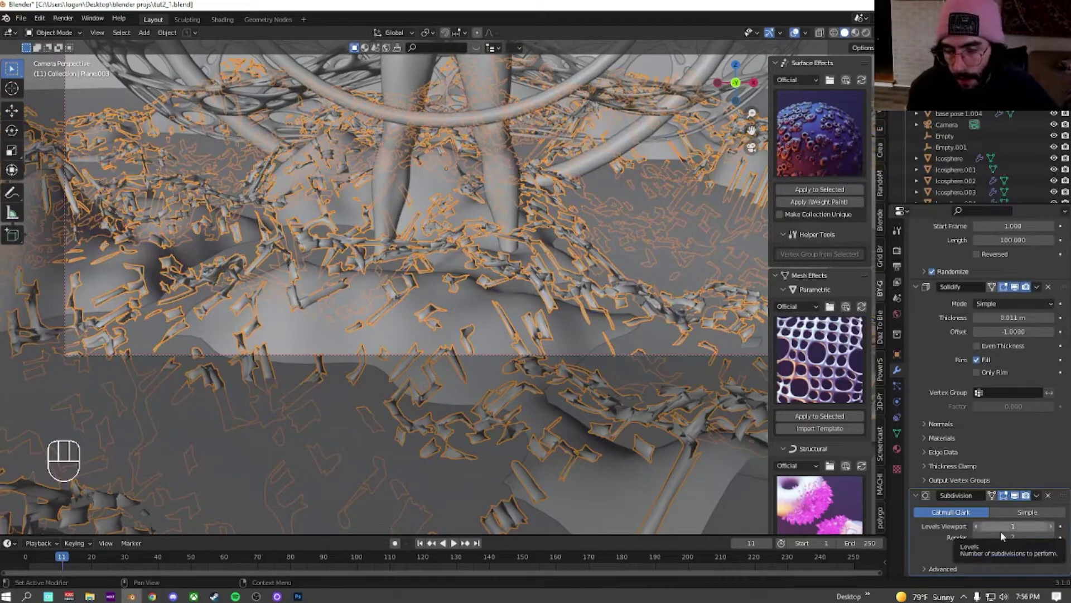
{"action": "left_click", "coordinate": [977, 538]}
{"action": "scroll", "coordinate": [453, 283], "scroll_direction": "down", "scroll_amount": 6}
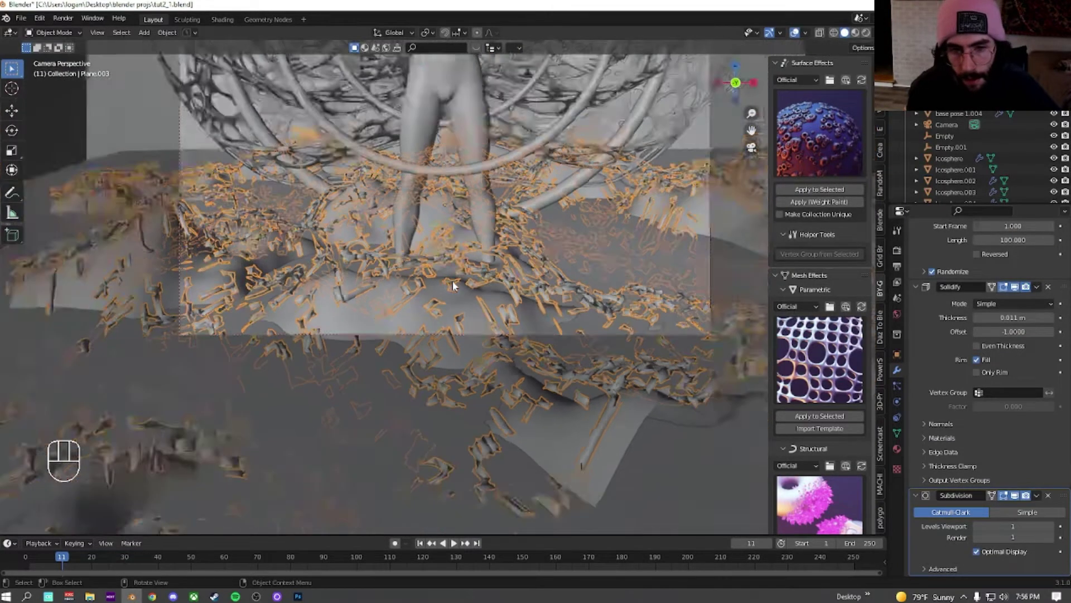
Step: Give the wireframe terrain a new material with a black base color in rendered shading, and hide the viewport overlays
{"action": "left_click", "coordinate": [866, 33]}
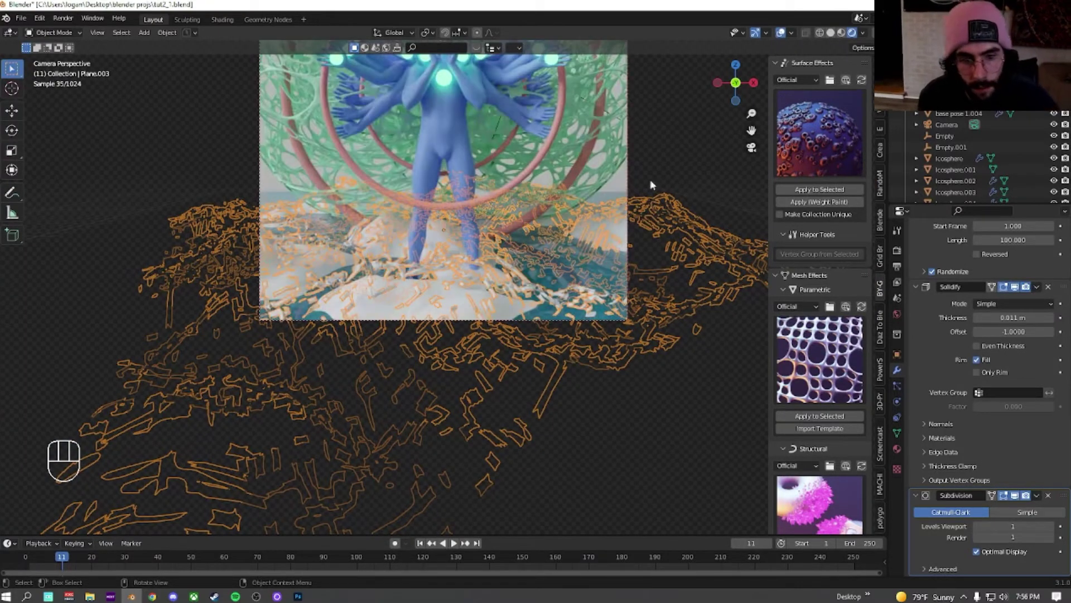
{"action": "left_click", "coordinate": [896, 449]}
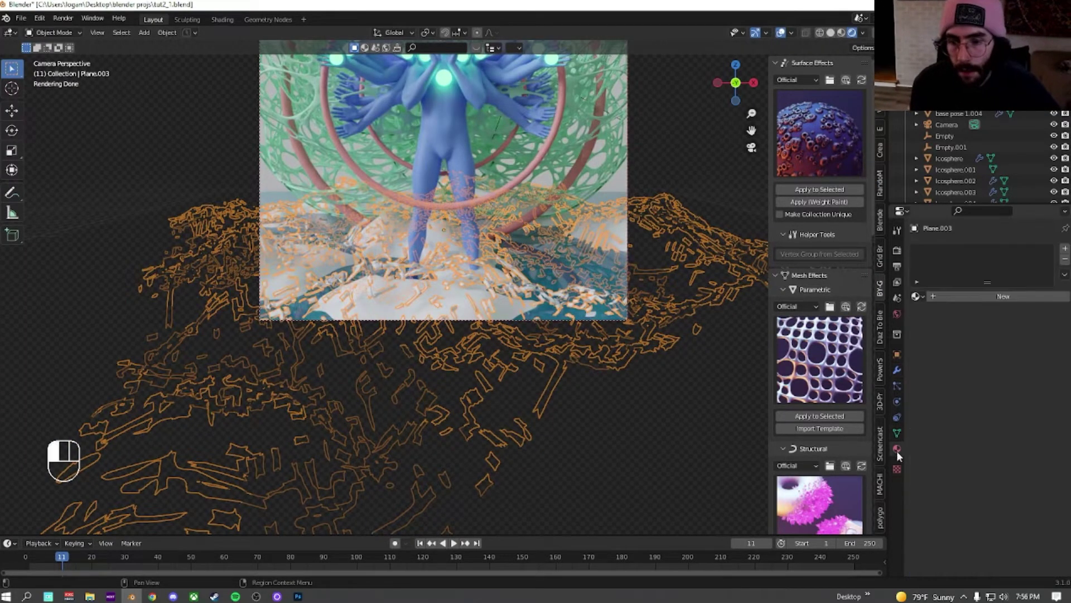
{"action": "left_click", "coordinate": [1025, 295]}
{"action": "left_click", "coordinate": [1016, 395]}
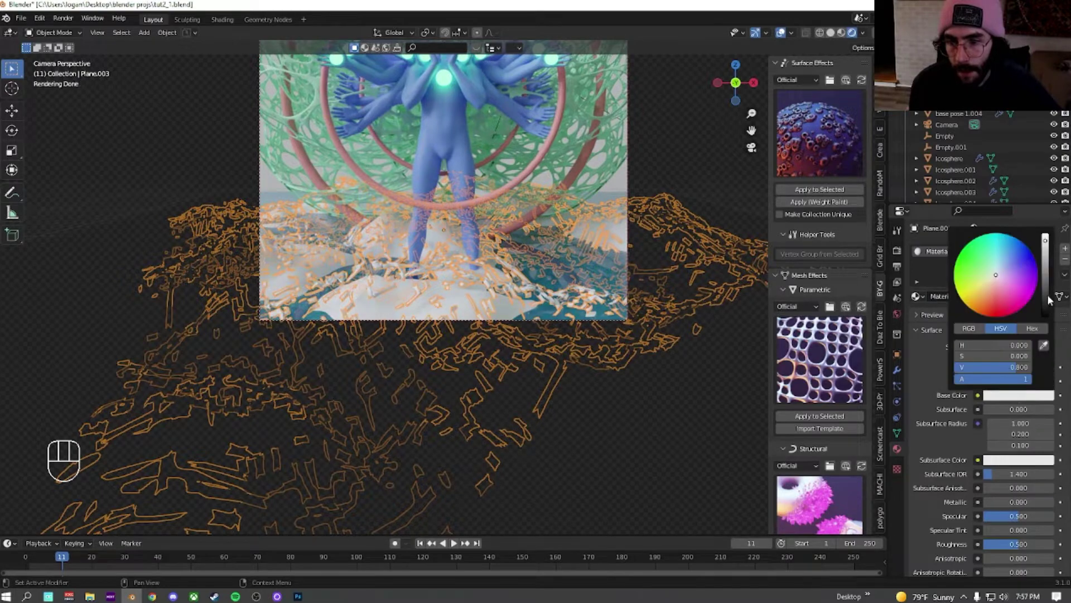
{"action": "left_click_drag", "start_coordinate": [1050, 237], "coordinate": [1050, 304]}
{"action": "left_click", "coordinate": [781, 33]}
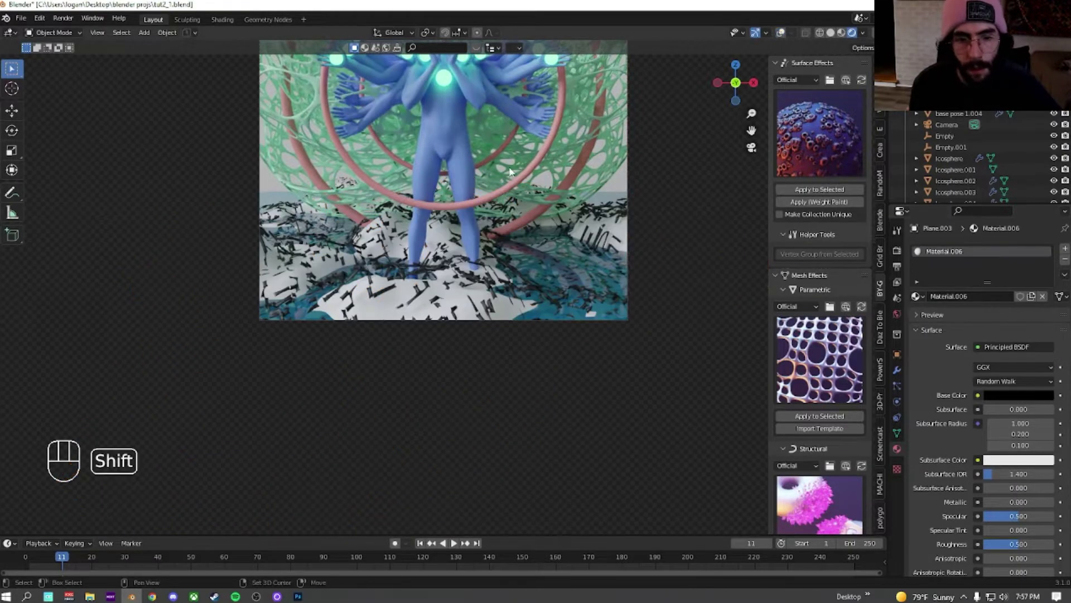
Step: Select the central standing figure and turn the viewport overlays back on
{"action": "middle_click_drag", "start_coordinate": [489, 123], "coordinate": [507, 273], "text": "shift"}
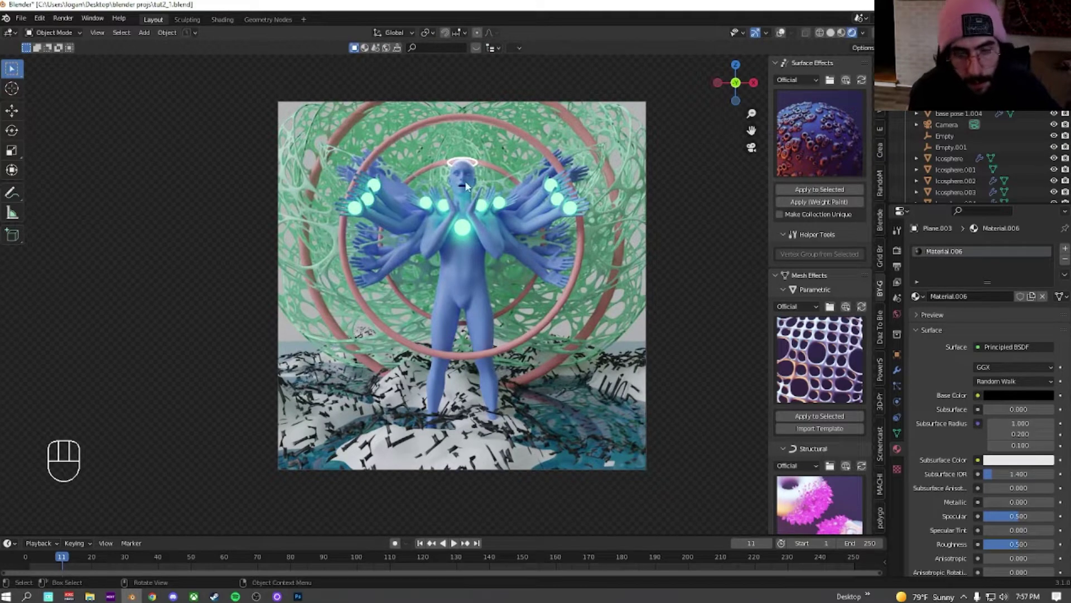
{"action": "scroll", "coordinate": [459, 212], "scroll_direction": "up", "scroll_amount": 4}
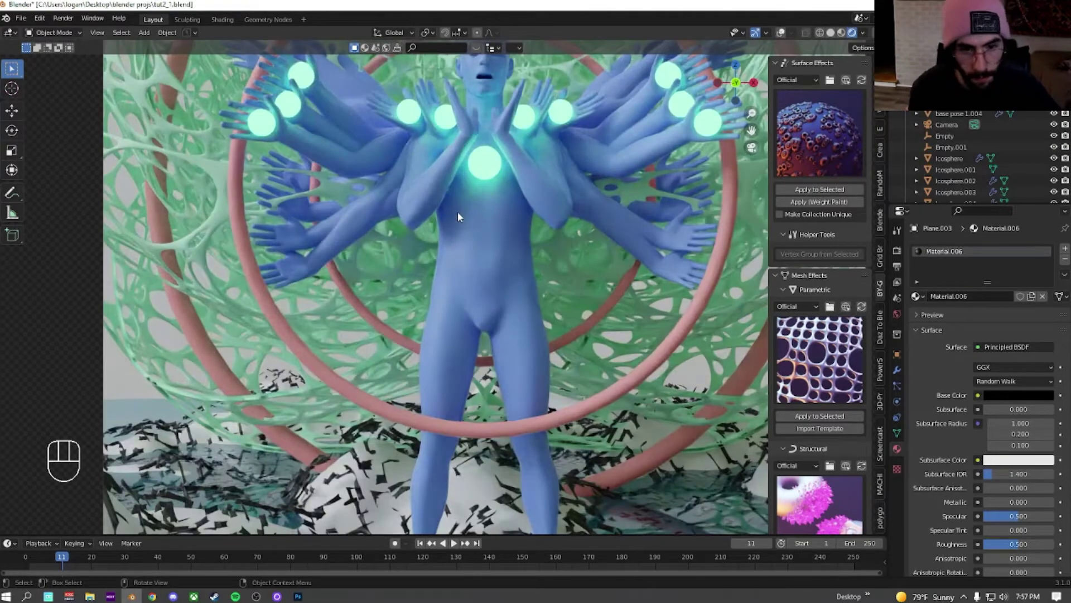
{"action": "scroll", "coordinate": [463, 235], "scroll_direction": "down", "scroll_amount": 3}
{"action": "left_click", "coordinate": [468, 254]}
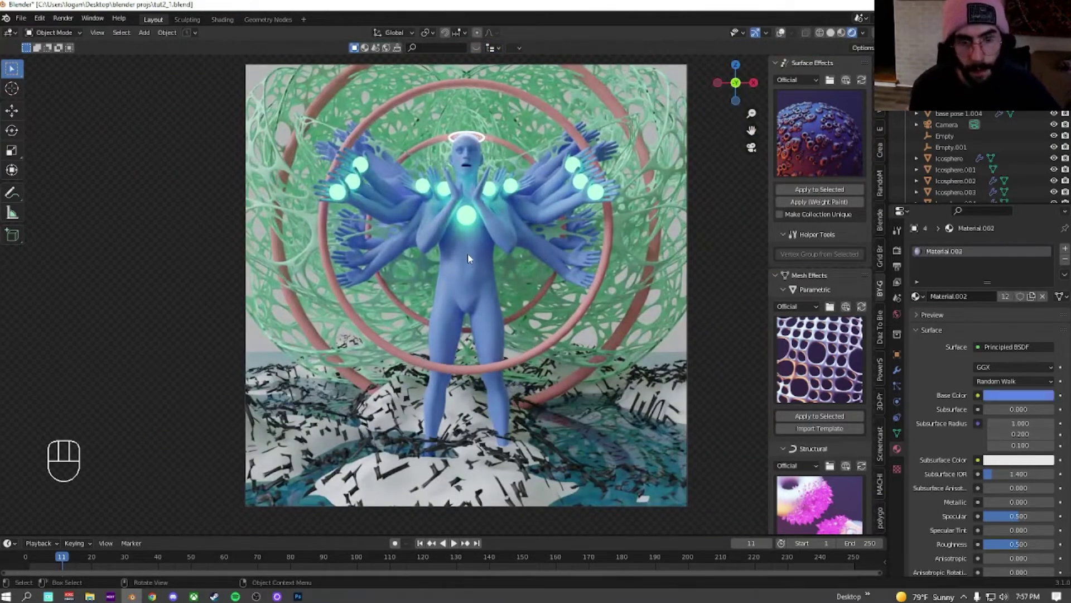
{"action": "left_click", "coordinate": [781, 32]}
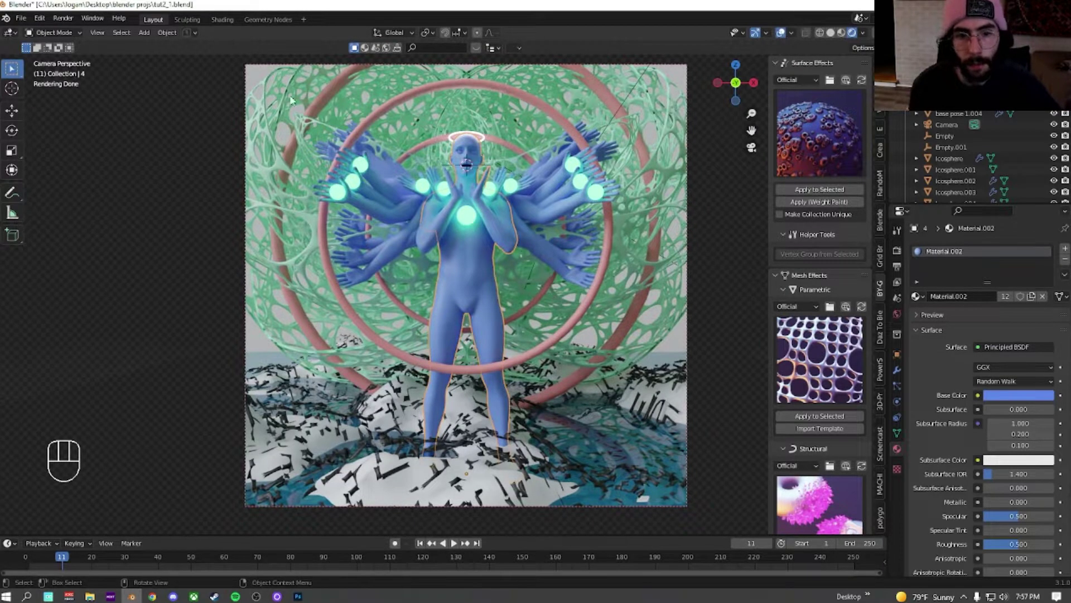
Step: Go to the Shading workspace, set the viewport to rendered shading and switch the node editor from World to Object
{"action": "left_click", "coordinate": [222, 19]}
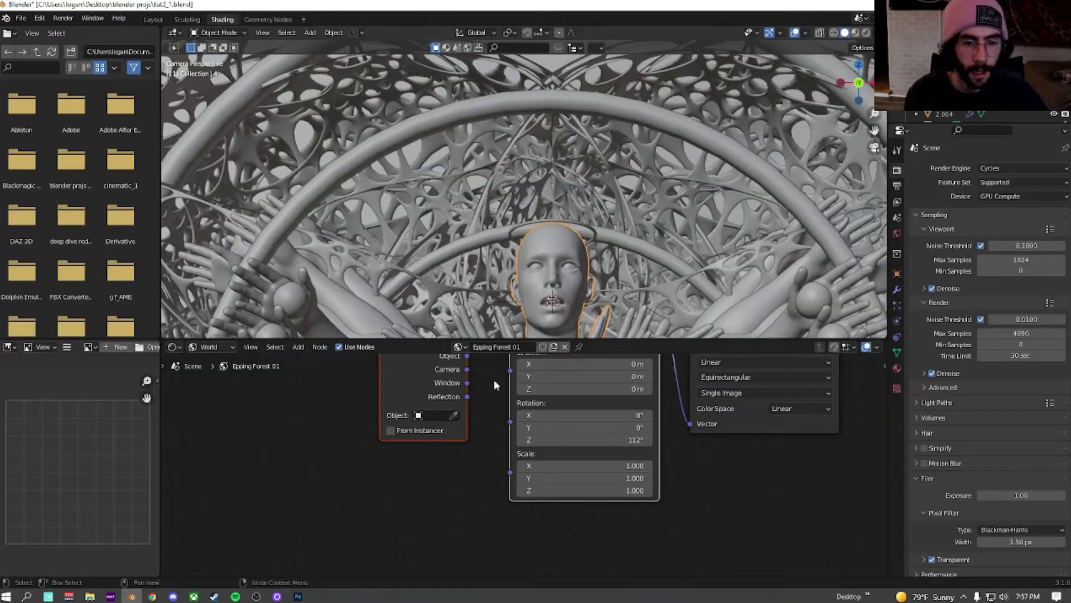
{"action": "key", "text": "z"}
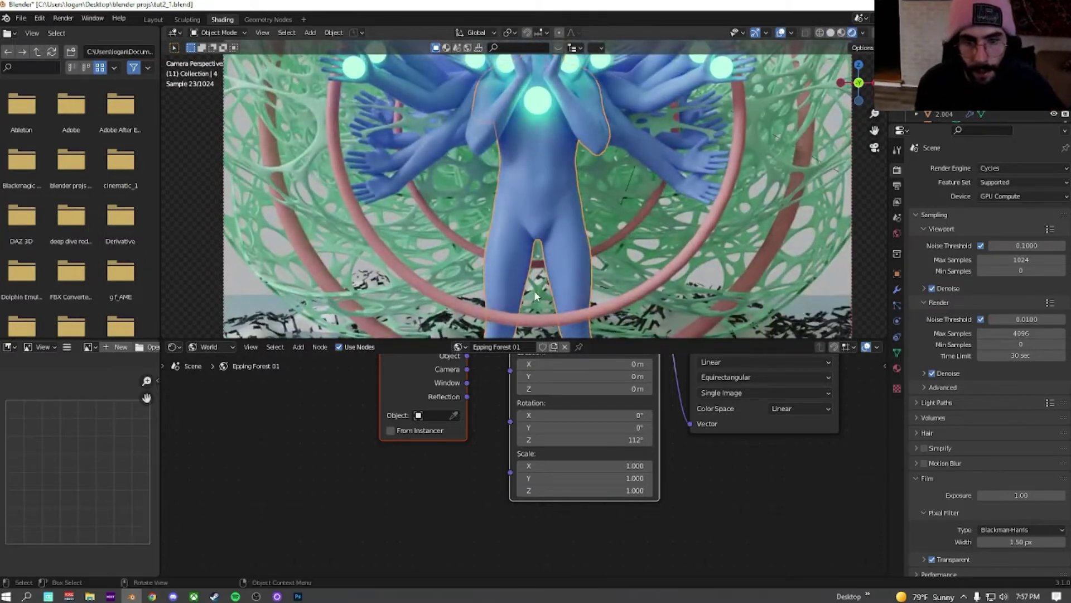
{"action": "scroll", "coordinate": [418, 469], "scroll_direction": "down", "scroll_amount": 3}
{"action": "left_click", "coordinate": [224, 346]}
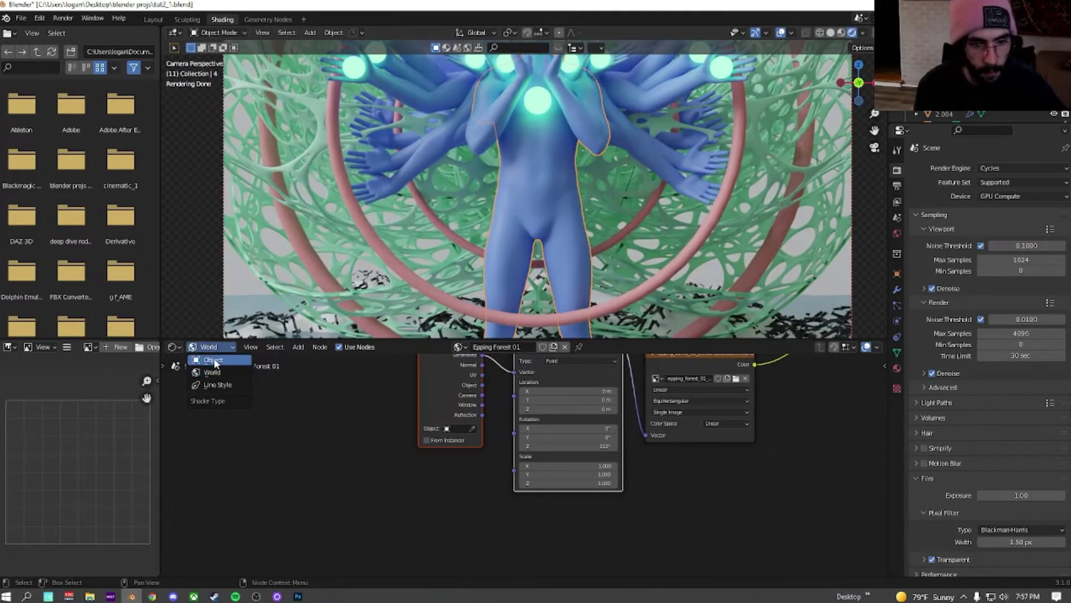
{"action": "left_click", "coordinate": [212, 358]}
{"action": "scroll", "coordinate": [527, 458], "scroll_direction": "down", "scroll_amount": 2}
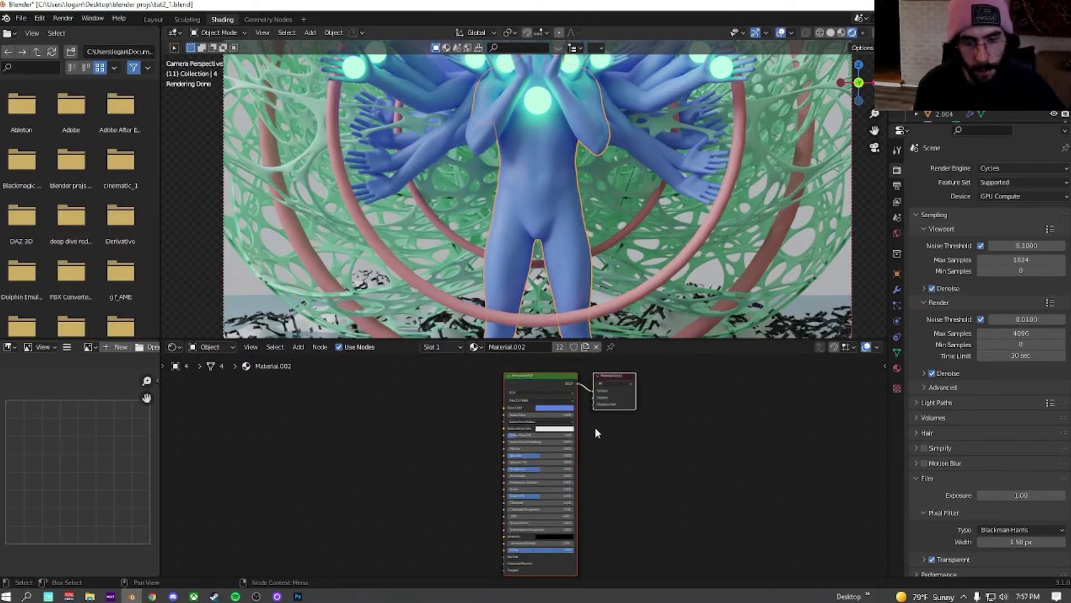
{"action": "scroll", "coordinate": [481, 403], "scroll_direction": "up", "scroll_amount": 2}
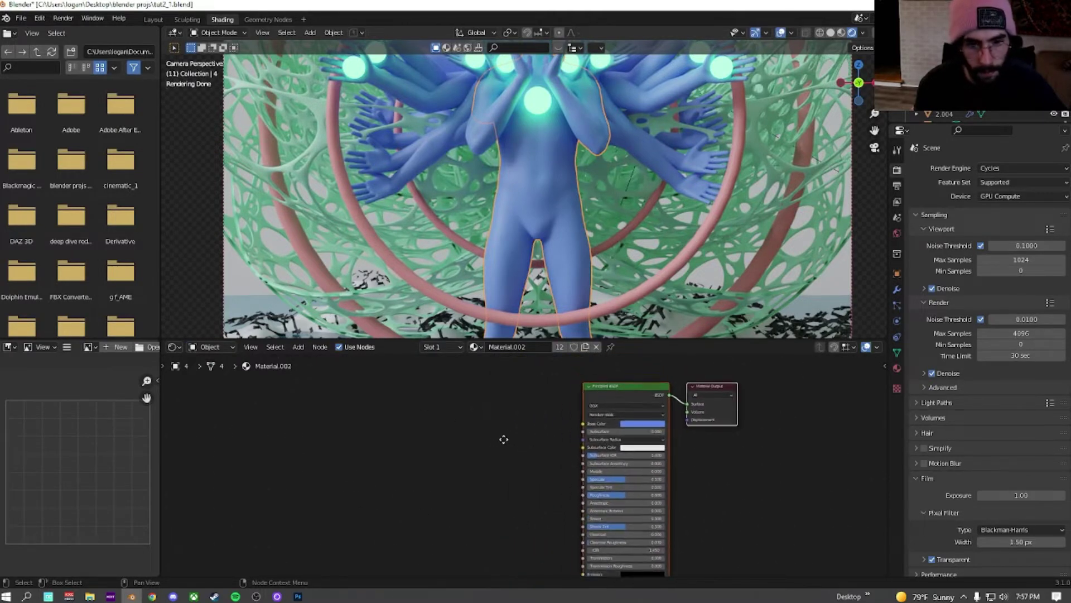
Step: Add a ColorRamp node to the figure's material, placed well before the Principled BSDF
{"action": "left_click", "coordinate": [431, 411]}
{"action": "key", "text": "shift+a"}
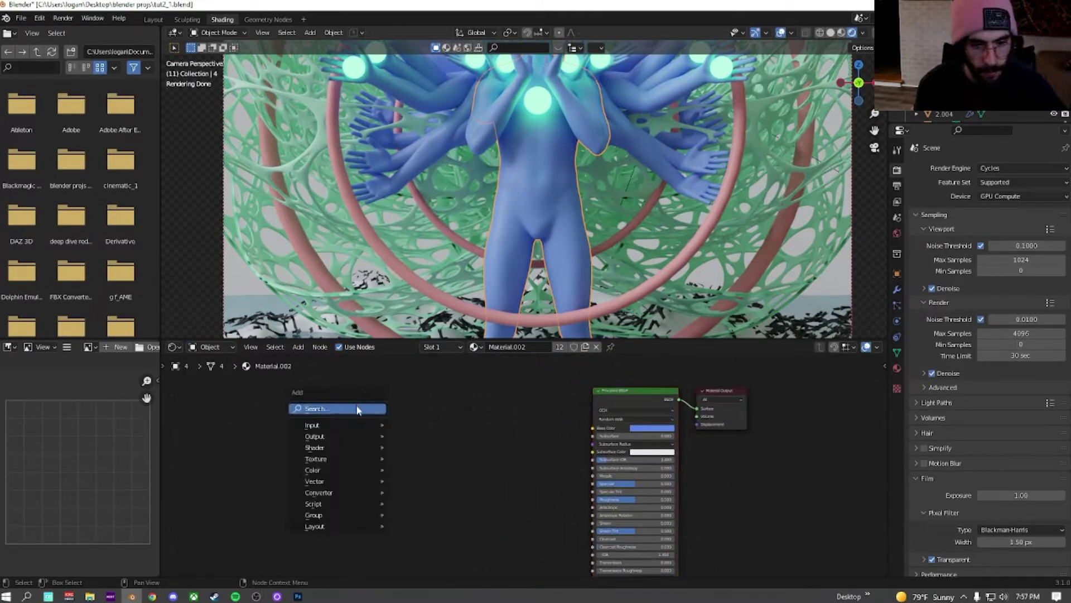
{"action": "left_click", "coordinate": [357, 409]}
{"action": "type", "text": "color ramp"}
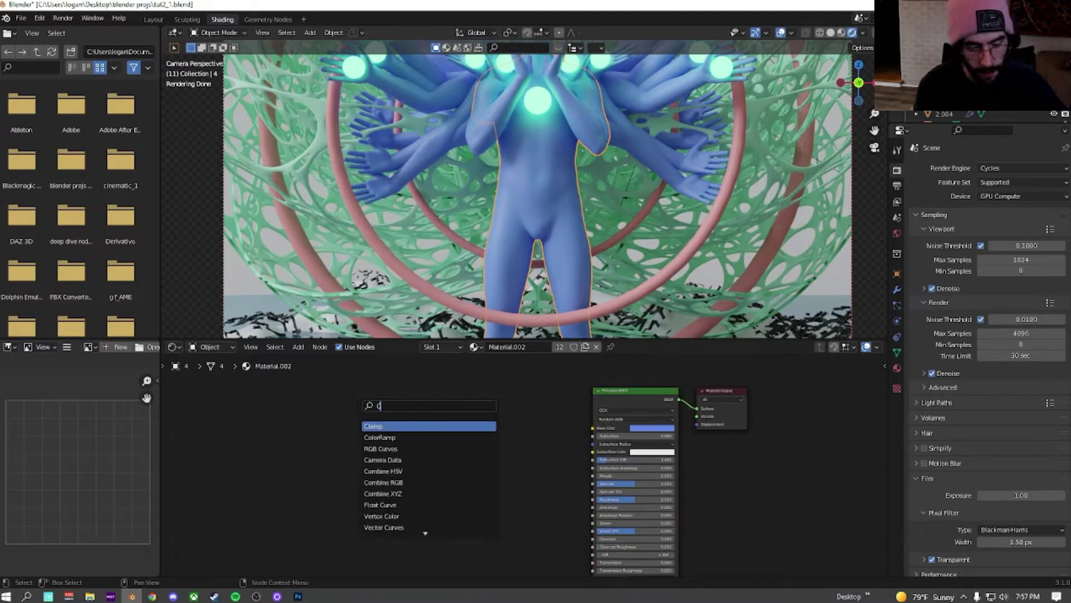
{"action": "key", "text": "Return"}
{"action": "left_click", "coordinate": [321, 426]}
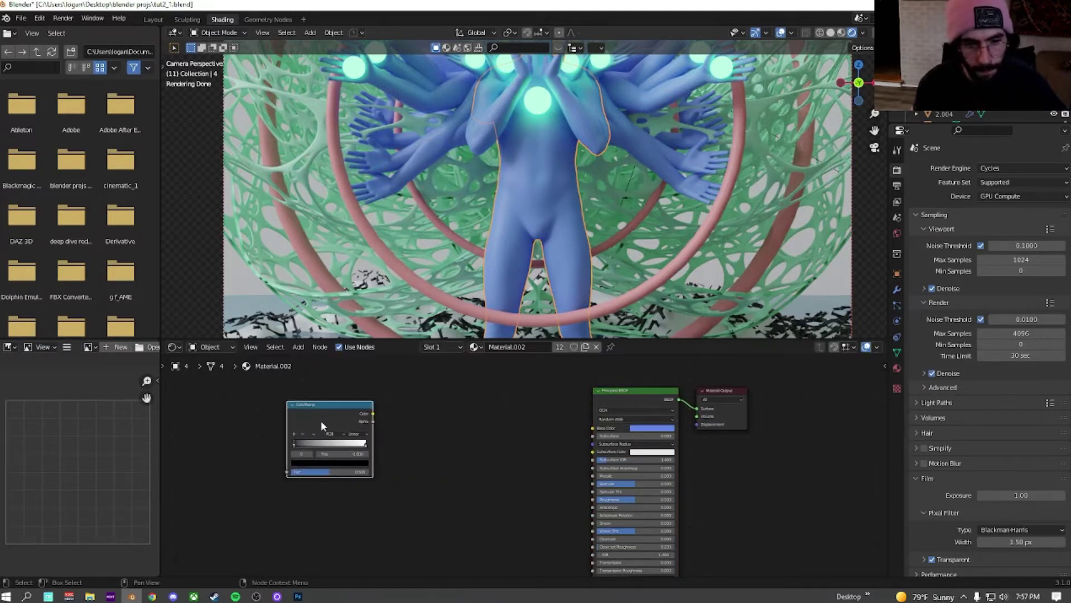
Step: Add a Layer Weight node in front of the ColorRamp's input side
{"action": "key", "text": "shift+a"}
{"action": "left_click", "coordinate": [463, 420]}
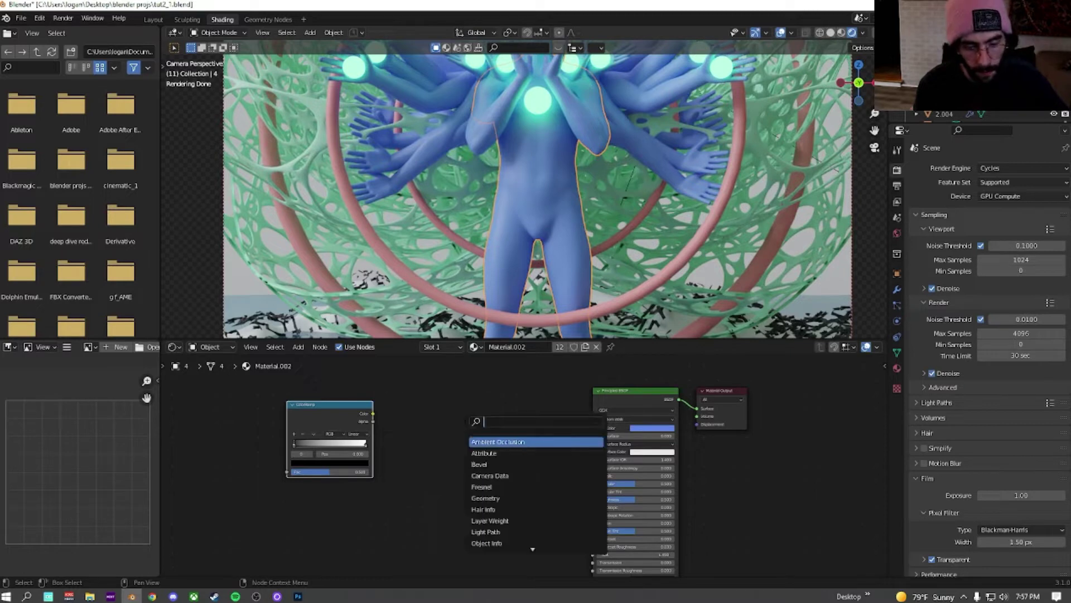
{"action": "type", "text": "layer w"}
{"action": "key", "text": "Return"}
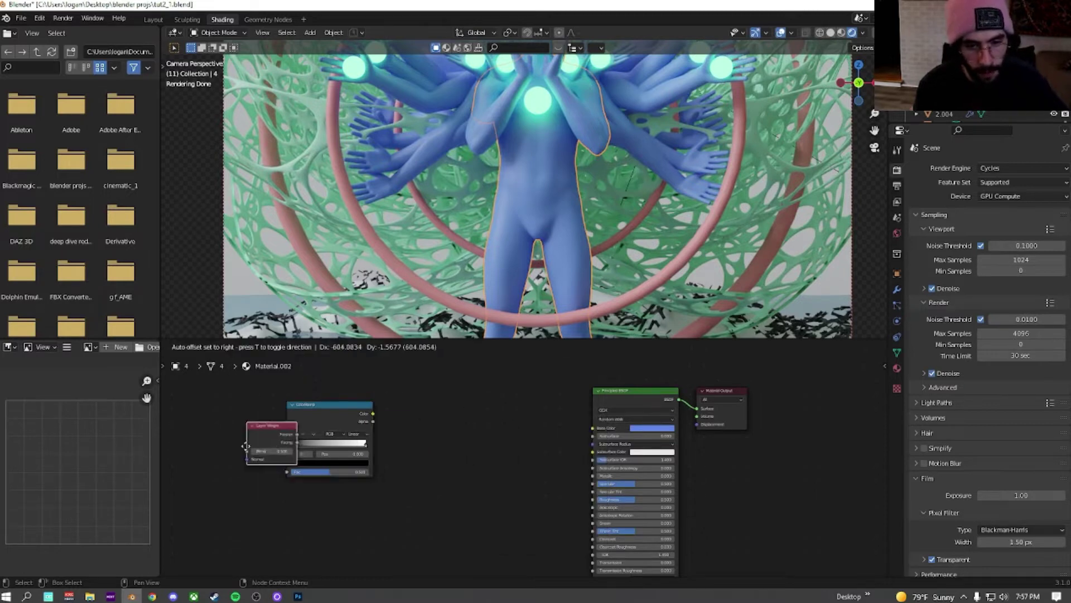
{"action": "left_click", "coordinate": [237, 428]}
Step: Add a Noise Texture node below the Layer Weight node
{"action": "key", "text": "shift+a"}
{"action": "left_click", "coordinate": [466, 415]}
{"action": "type", "text": "No"}
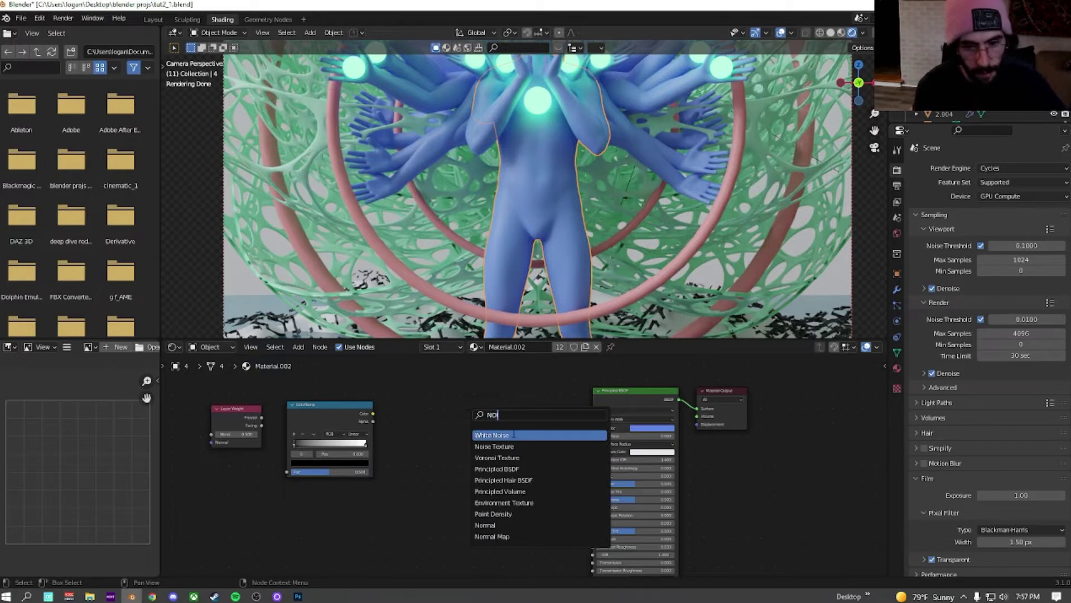
{"action": "left_click", "coordinate": [504, 445]}
{"action": "left_click", "coordinate": [237, 504]}
Step: Add a Wave Texture node below the ColorRamp, beside the Noise Texture
{"action": "key", "text": "shift+a"}
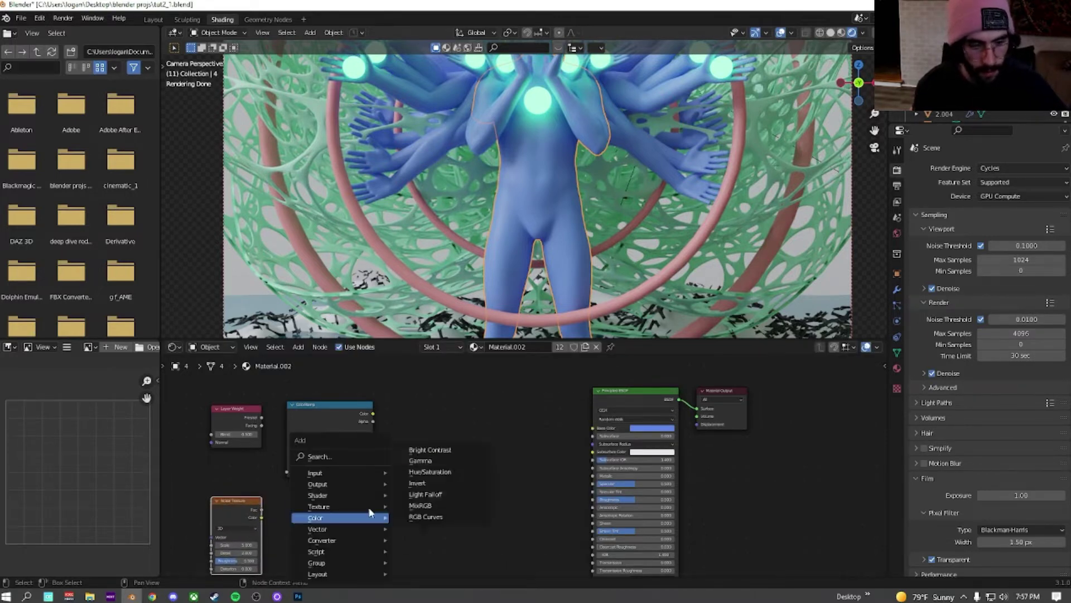
{"action": "left_click", "coordinate": [357, 456]}
{"action": "type", "text": "WAVE"}
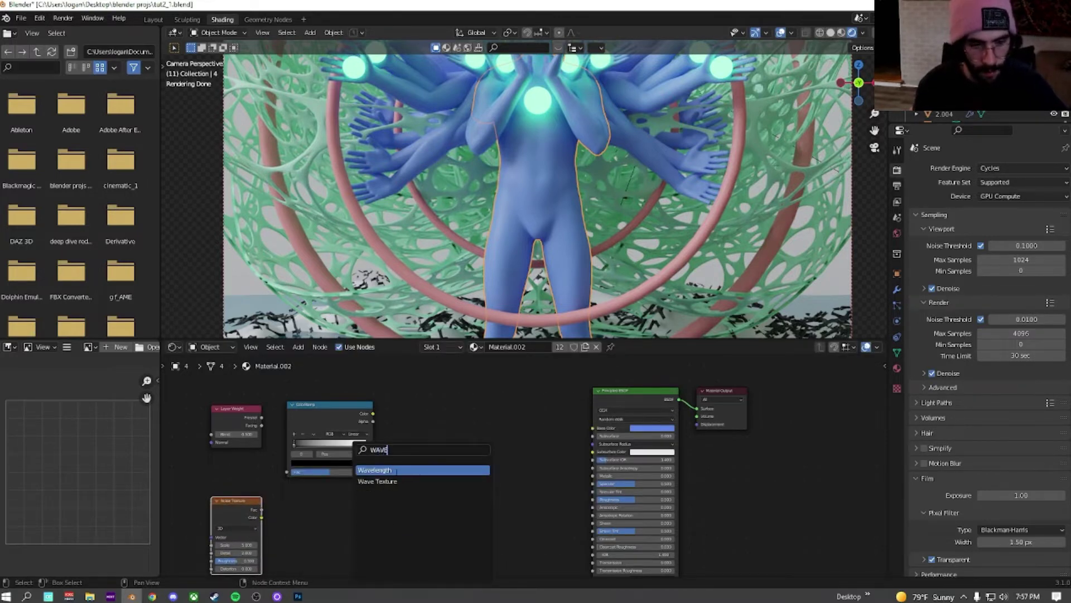
{"action": "left_click", "coordinate": [394, 482]}
{"action": "left_click", "coordinate": [327, 524]}
Step: Set the ColorRamp's color mode to HSV and its interpolation to Far
{"action": "scroll", "coordinate": [343, 459], "scroll_direction": "up", "scroll_amount": 4}
{"action": "middle_click_drag", "start_coordinate": [343, 459], "coordinate": [608, 463]}
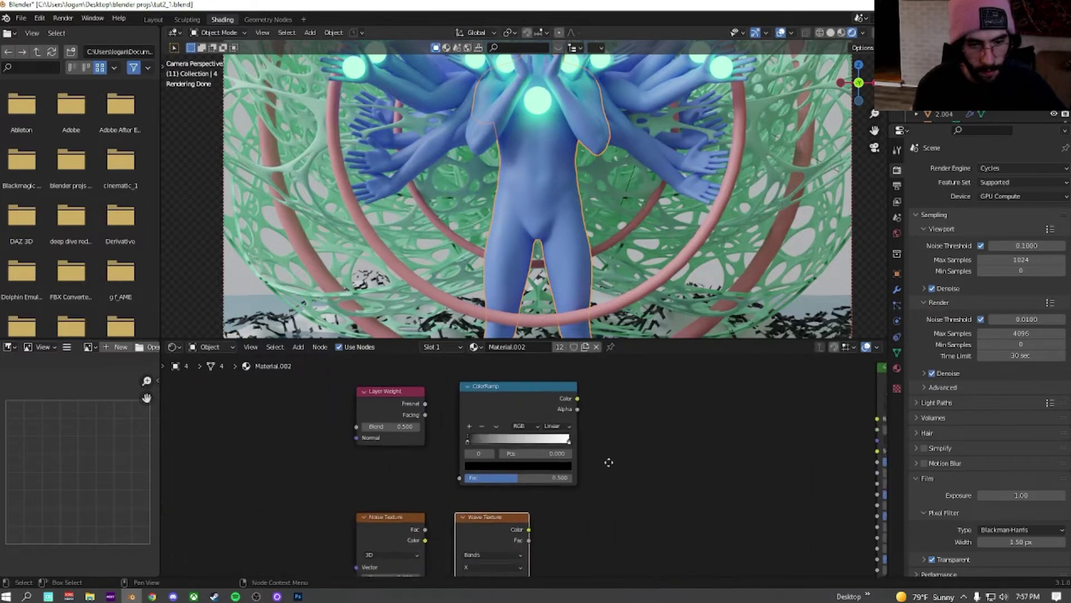
{"action": "scroll", "coordinate": [608, 467], "scroll_direction": "up", "scroll_amount": 2}
{"action": "left_click", "coordinate": [537, 410]}
{"action": "left_click", "coordinate": [560, 423]}
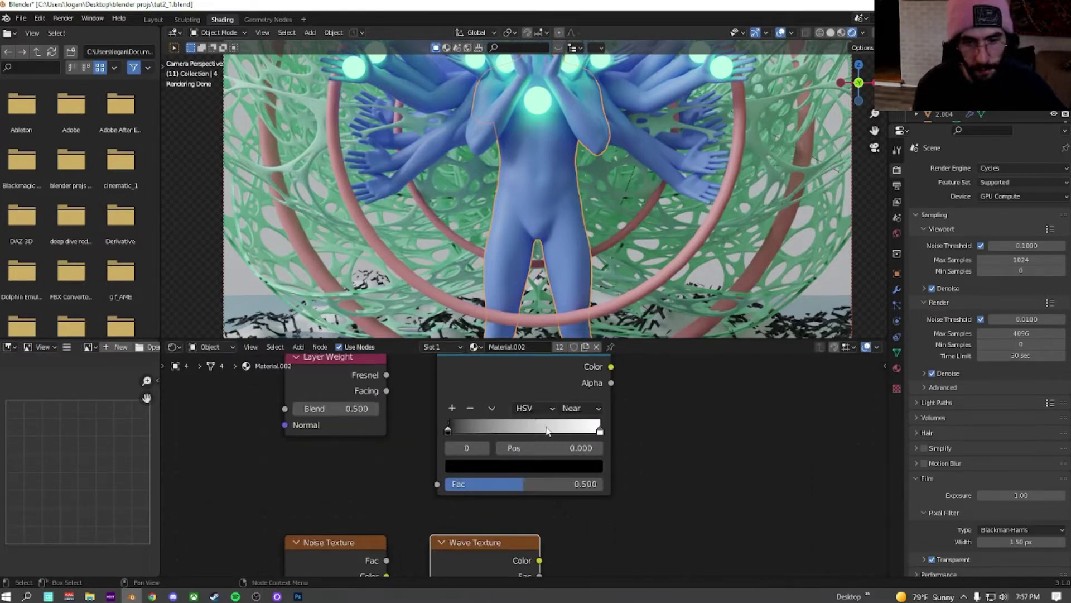
{"action": "left_click", "coordinate": [567, 409]}
{"action": "left_click", "coordinate": [568, 441]}
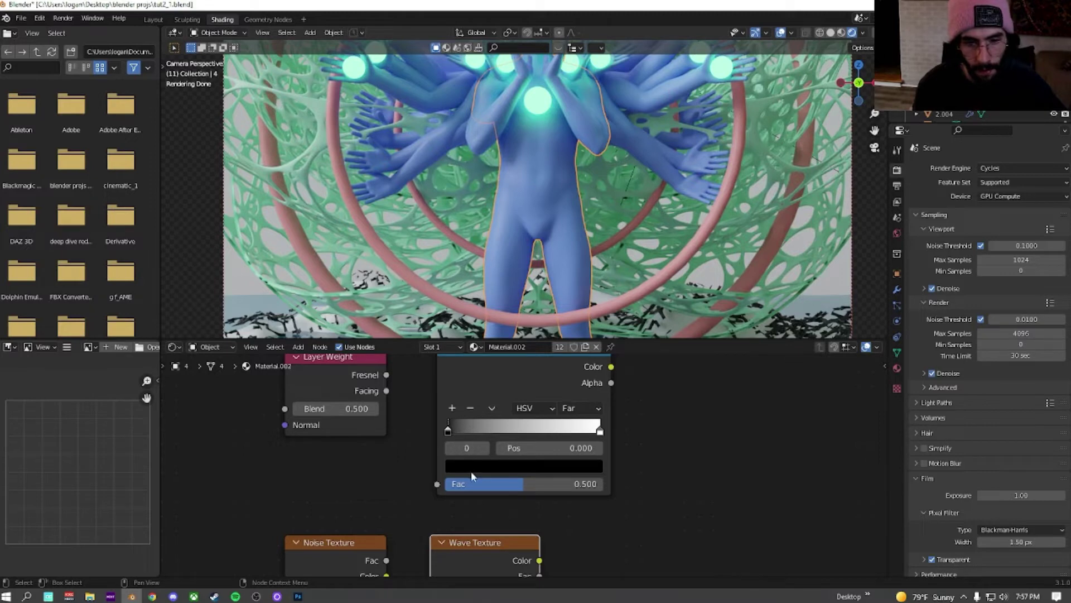
Step: Set the ColorRamp's first and last stops to bright, saturated yellow tones to create a full rainbow gradient
{"action": "left_click", "coordinate": [472, 467]}
{"action": "scroll", "coordinate": [487, 319], "scroll_direction": "up", "scroll_amount": 20}
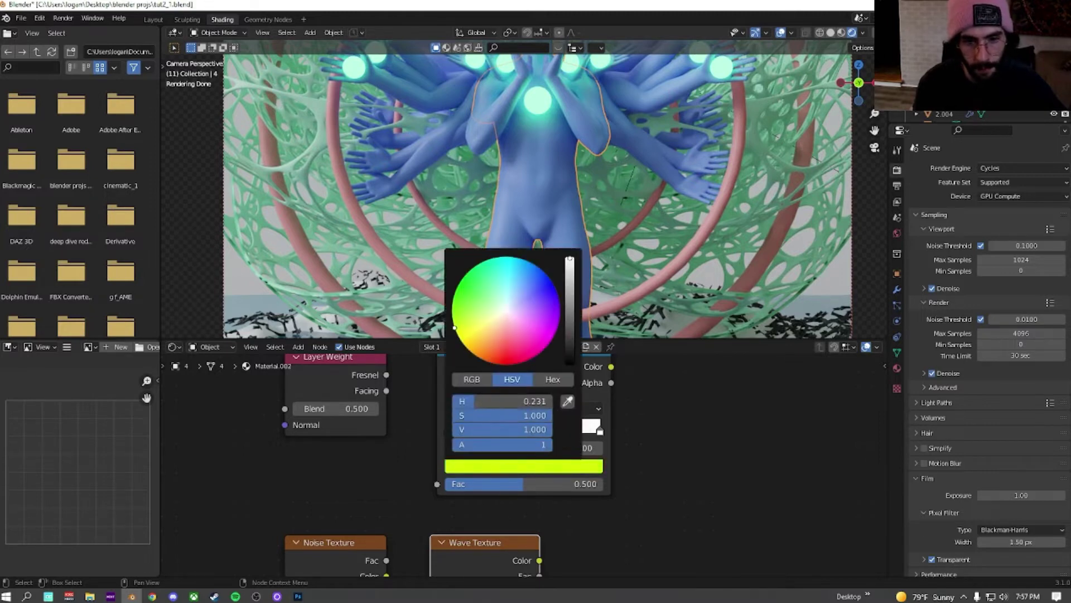
{"action": "left_click", "coordinate": [600, 432]}
{"action": "left_click", "coordinate": [557, 468]}
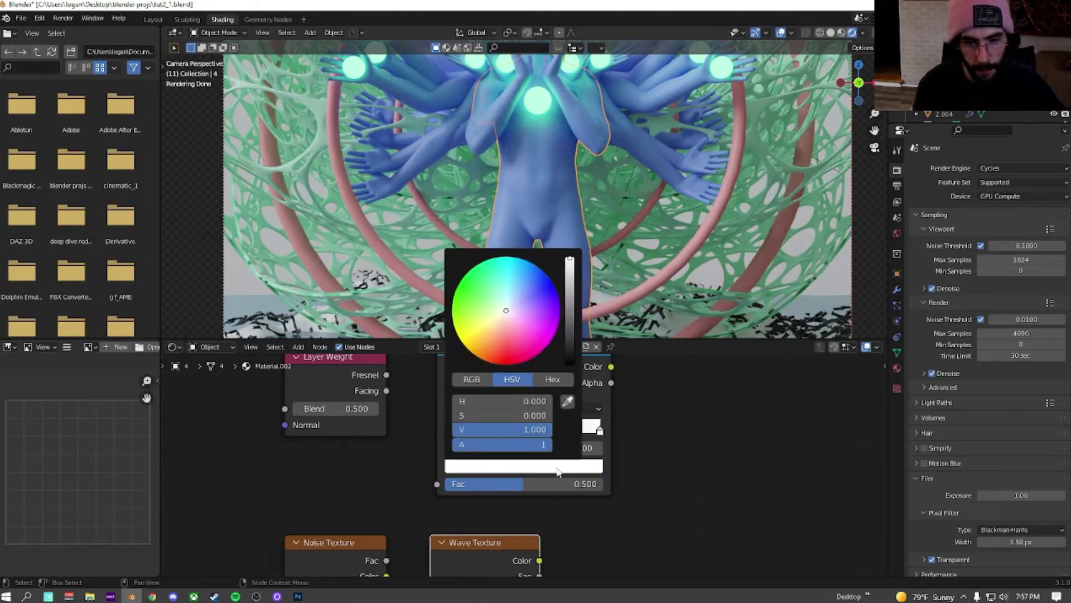
{"action": "left_click_drag", "start_coordinate": [480, 350], "coordinate": [466, 328]}
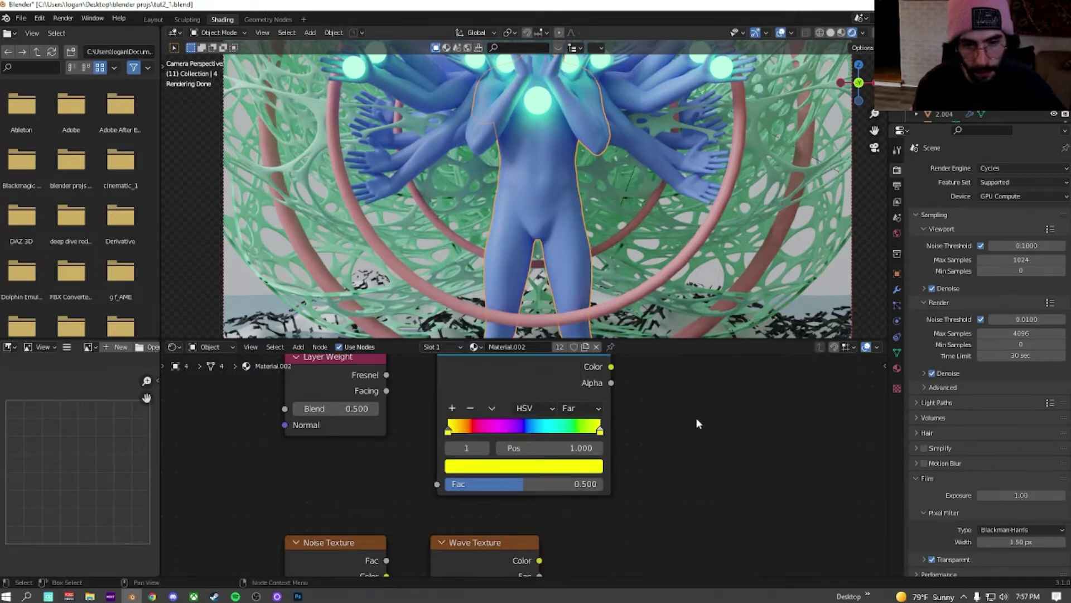
Step: Connect the ColorRamp's Color output to the shader's Base Color and the Layer Weight's Fresnel output to the ColorRamp's Fac
{"action": "scroll", "coordinate": [473, 466], "scroll_direction": "down", "scroll_amount": 2}
{"action": "left_click_drag", "start_coordinate": [426, 427], "coordinate": [776, 451]}
{"action": "middle_click_drag", "start_coordinate": [341, 437], "coordinate": [470, 434]}
{"action": "left_click_drag", "start_coordinate": [453, 426], "coordinate": [493, 512]}
{"action": "left_click_drag", "start_coordinate": [561, 412], "coordinate": [673, 406]}
Step: Add a Texture Coordinate and Mapping setup without the Image Texture node, and connect the Mapping vector to the Layer Weight's Normal
{"action": "left_click", "coordinate": [412, 416]}
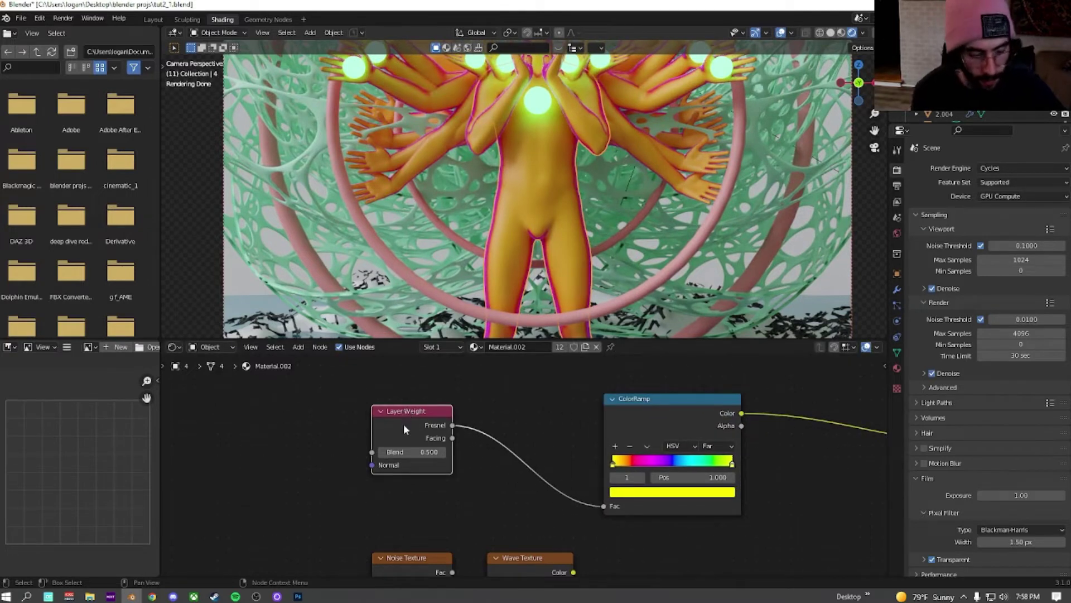
{"action": "key", "text": "ctrl+t"}
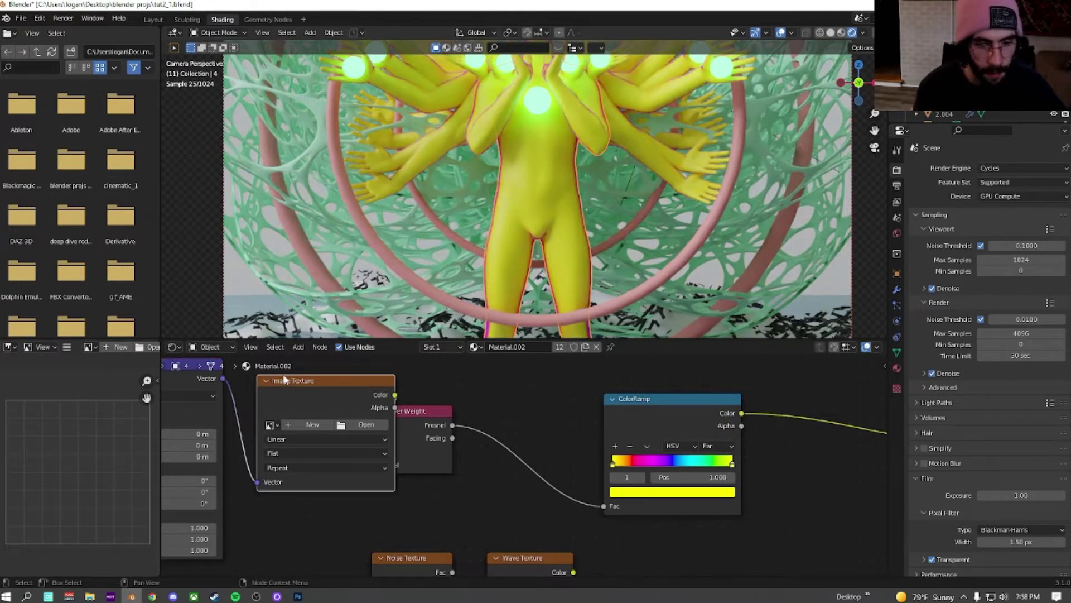
{"action": "key", "text": "x"}
{"action": "left_click_drag", "start_coordinate": [223, 378], "coordinate": [371, 464]}
{"action": "middle_click_drag", "start_coordinate": [371, 465], "coordinate": [517, 452]}
Step: Feed the Mapping node's Vector input from the Texture Coordinate's Reflection output instead of UV
{"action": "scroll", "coordinate": [539, 252], "scroll_direction": "down", "scroll_amount": 3}
{"action": "middle_click_drag", "start_coordinate": [424, 397], "coordinate": [639, 396]}
{"action": "scroll", "coordinate": [602, 424], "scroll_direction": "up", "scroll_amount": 2}
{"action": "middle_click_drag", "start_coordinate": [338, 404], "coordinate": [417, 463]}
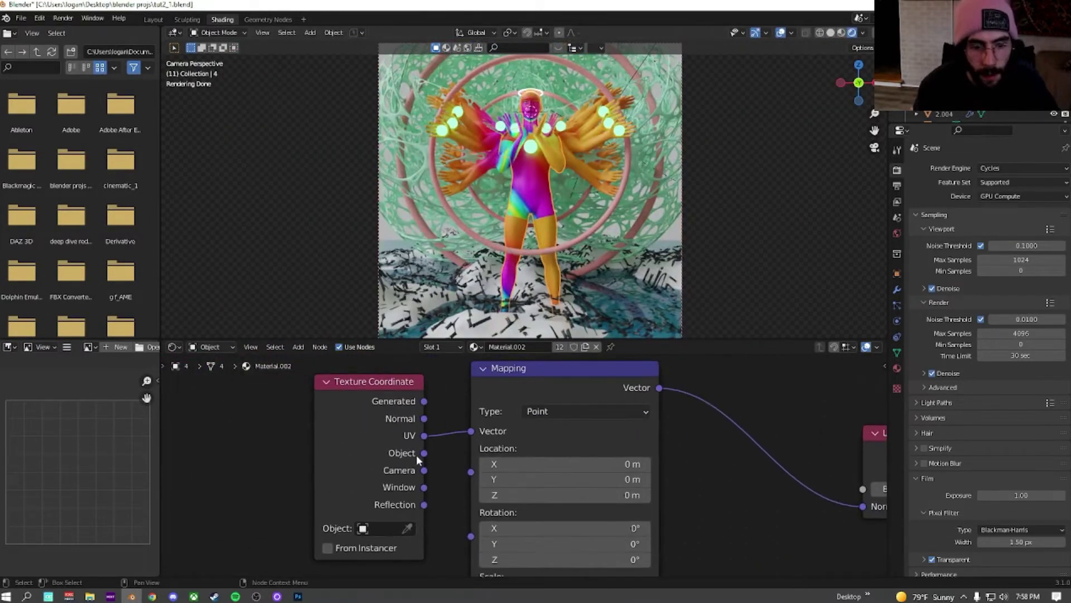
{"action": "left_click_drag", "start_coordinate": [427, 508], "coordinate": [477, 433]}
{"action": "scroll", "coordinate": [554, 224], "scroll_direction": "up", "scroll_amount": 5}
{"action": "scroll", "coordinate": [554, 225], "scroll_direction": "up", "scroll_amount": 4}
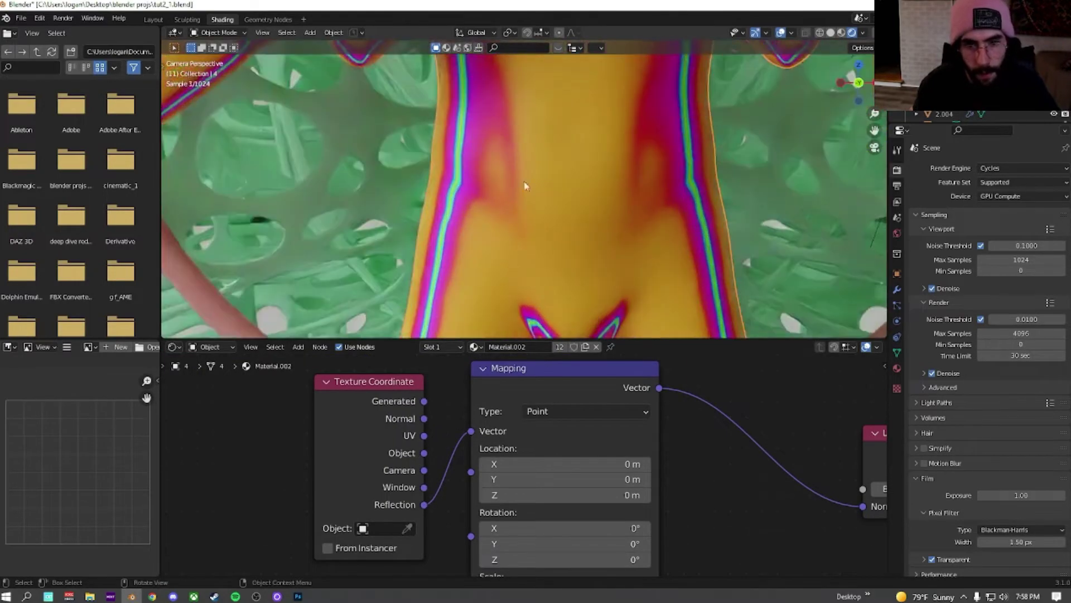
Step: Reposition the Noise Texture and Wave Texture nodes side by side below the Mapping and Layer Weight nodes
{"action": "middle_click_drag", "start_coordinate": [716, 443], "coordinate": [433, 440]}
{"action": "scroll", "coordinate": [433, 440], "scroll_direction": "down", "scroll_amount": 3}
{"action": "scroll", "coordinate": [564, 437], "scroll_direction": "down", "scroll_amount": 2}
{"action": "middle_click_drag", "start_coordinate": [639, 448], "coordinate": [454, 357]}
{"action": "scroll", "coordinate": [357, 444], "scroll_direction": "down", "scroll_amount": 4}
{"action": "middle_click_drag", "start_coordinate": [346, 444], "coordinate": [622, 429]}
{"action": "left_click_drag", "start_coordinate": [649, 450], "coordinate": [422, 483]}
{"action": "left_click_drag", "start_coordinate": [734, 444], "coordinate": [559, 477]}
{"action": "scroll", "coordinate": [643, 408], "scroll_direction": "down", "scroll_amount": 2}
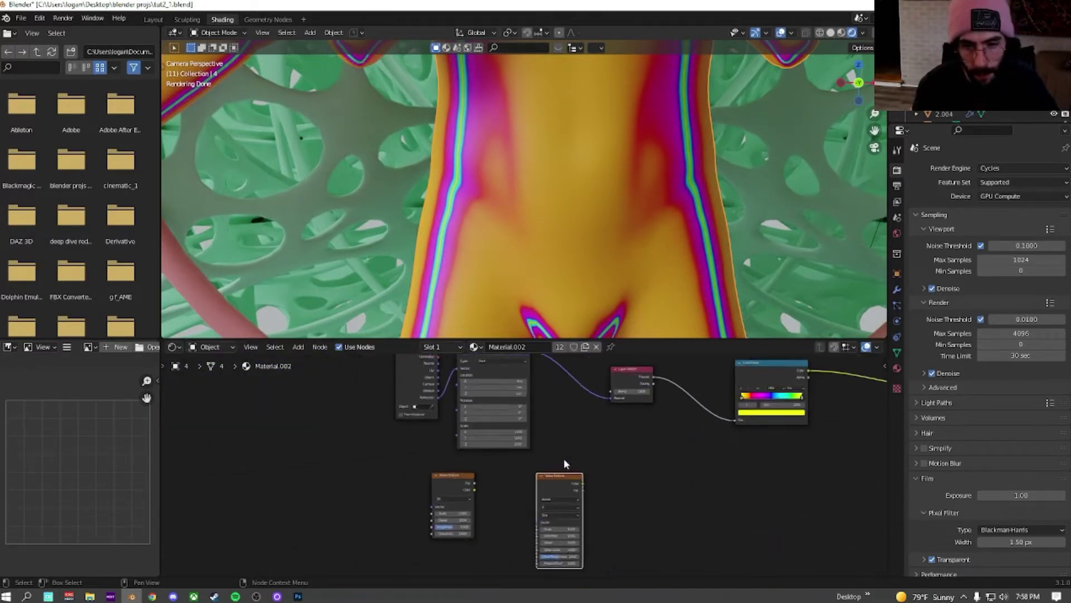
Step: Connect the Wave Texture's Fac output to the Layer Weight's Blend input
{"action": "scroll", "coordinate": [569, 446], "scroll_direction": "up", "scroll_amount": 4}
{"action": "left_click_drag", "start_coordinate": [518, 548], "coordinate": [568, 417]}
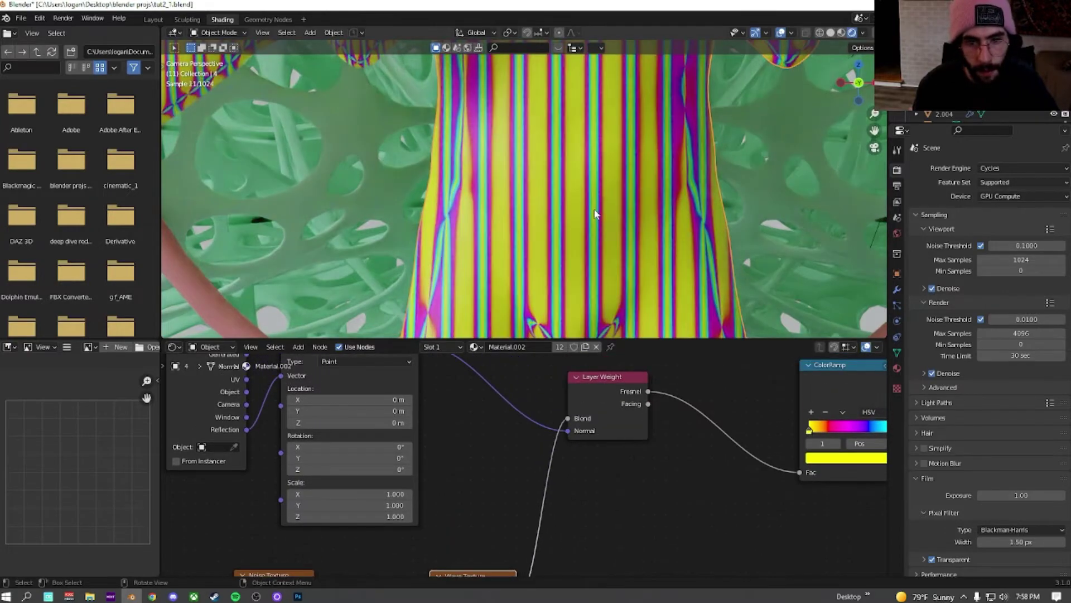
{"action": "scroll", "coordinate": [594, 207], "scroll_direction": "down", "scroll_amount": 11}
{"action": "scroll", "coordinate": [559, 170], "scroll_direction": "up", "scroll_amount": 3}
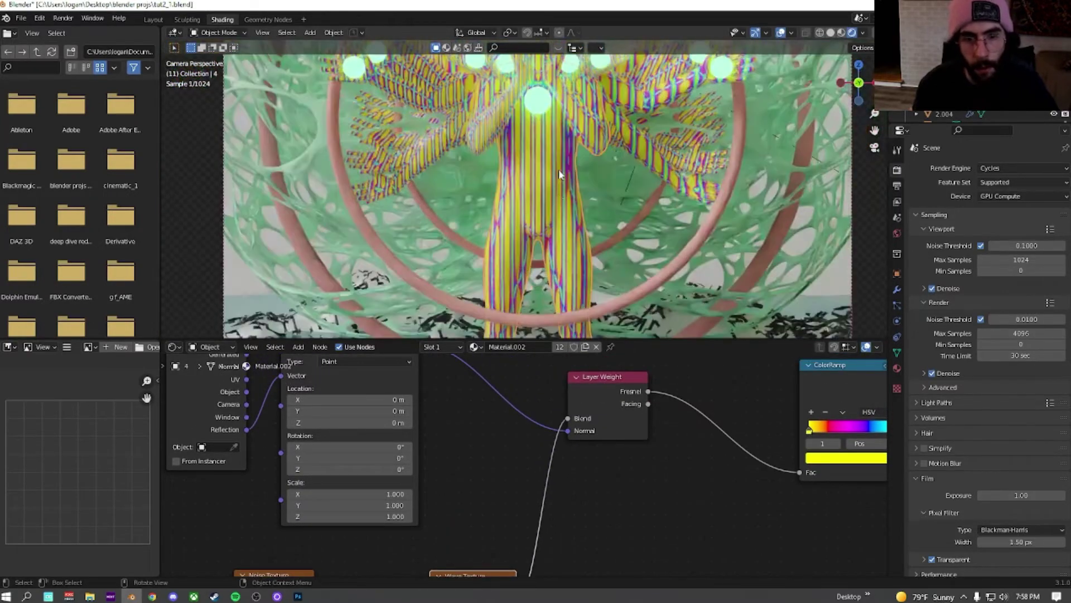
Step: Connect the Noise Texture's Fac output to the Wave Texture's Scale input
{"action": "middle_click_drag", "start_coordinate": [525, 466], "coordinate": [664, 521]}
{"action": "left_click_drag", "start_coordinate": [485, 406], "coordinate": [481, 495]}
{"action": "middle_click_drag", "start_coordinate": [521, 505], "coordinate": [544, 461]}
{"action": "left_click_drag", "start_coordinate": [534, 443], "coordinate": [535, 450]}
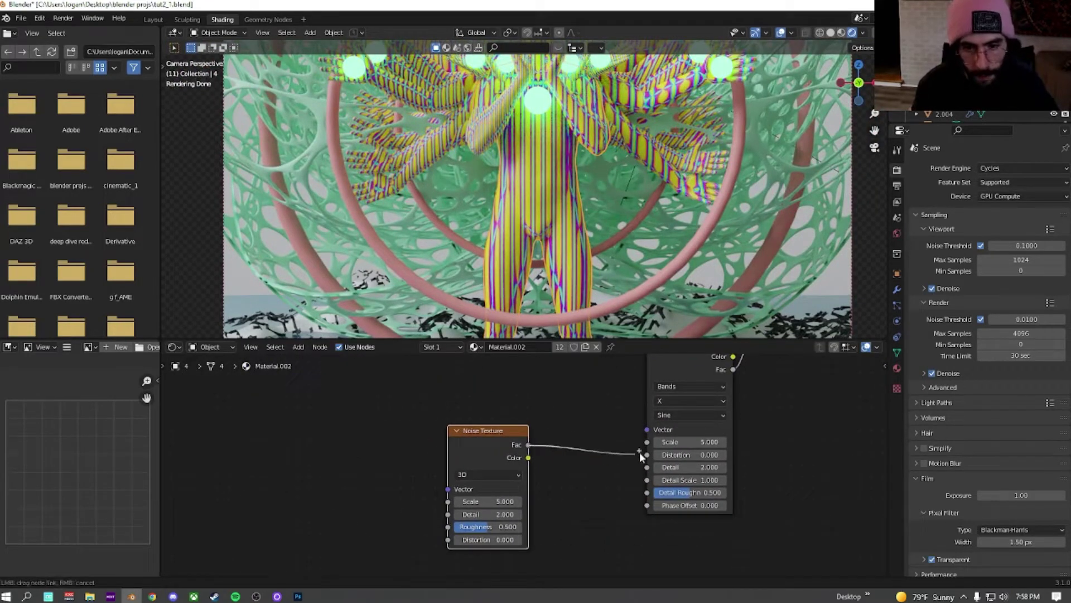
{"action": "left_click_drag", "start_coordinate": [645, 455], "coordinate": [648, 441]}
{"action": "scroll", "coordinate": [558, 486], "scroll_direction": "up", "scroll_amount": 3}
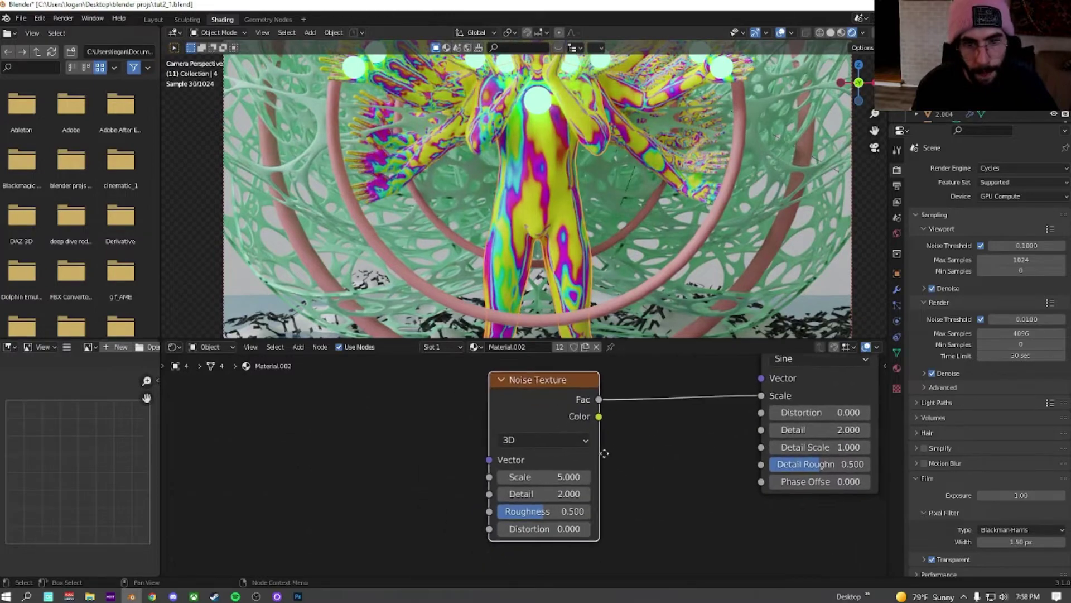
Step: Set the Noise Texture's Scale to 14.7 and the Wave Texture's Distortion to 4.2, Detail Roughness to 0.392 and Phase Offset to 5.1
{"action": "middle_click_drag", "start_coordinate": [586, 446], "coordinate": [533, 447]}
{"action": "left_click_drag", "start_coordinate": [480, 470], "coordinate": [544, 469]}
{"action": "middle_click_drag", "start_coordinate": [557, 454], "coordinate": [423, 471]}
{"action": "scroll", "coordinate": [474, 450], "scroll_direction": "up", "scroll_amount": 1}
{"action": "mouse_move", "coordinate": [603, 417]}
{"action": "left_mouse_down"}
{"action": "mouse_move", "coordinate": [636, 417]}
{"action": "mouse_move", "coordinate": [617, 417]}
{"action": "left_mouse_up"}
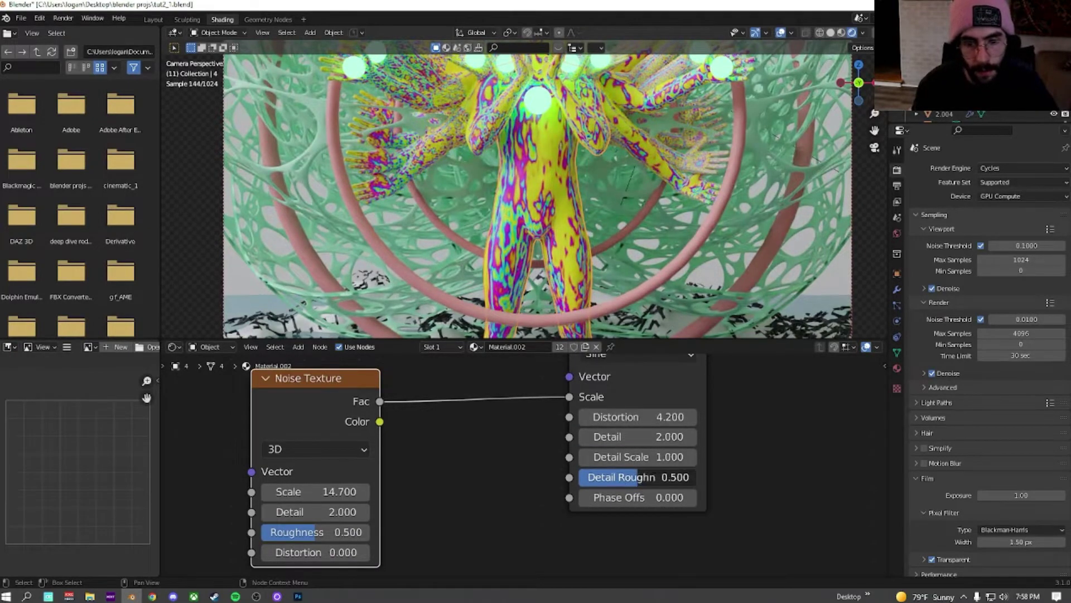
{"action": "left_click_drag", "start_coordinate": [629, 477], "coordinate": [653, 497]}
{"action": "scroll", "coordinate": [586, 460], "scroll_direction": "down", "scroll_amount": 2}
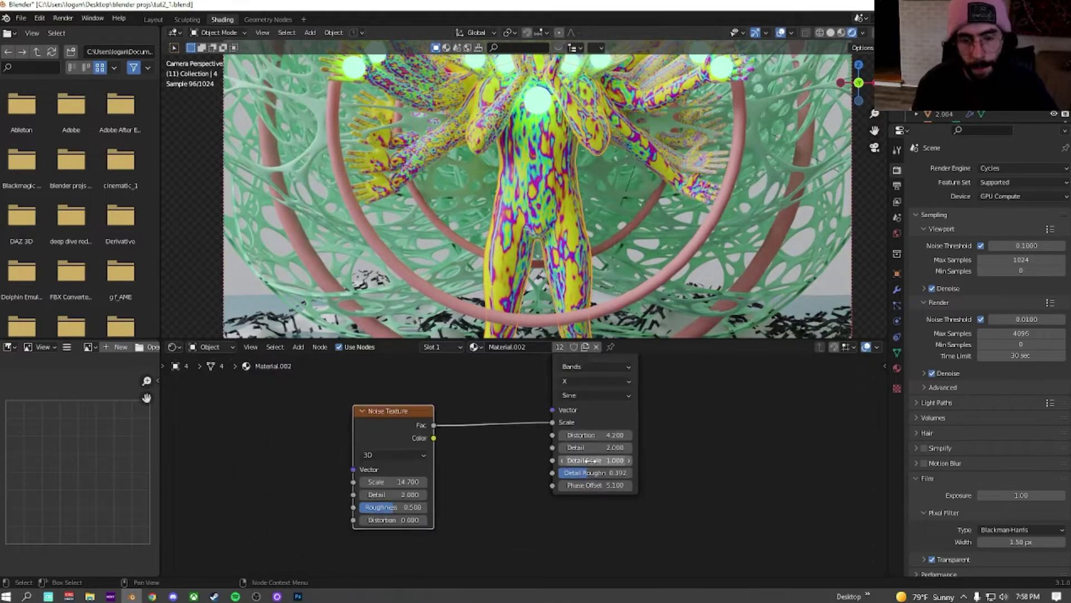
Step: Set the Principled BSDF's Roughness to 0 and its Metallic value to 1
{"action": "scroll", "coordinate": [584, 460], "scroll_direction": "down", "scroll_amount": 10}
{"action": "middle_click_drag", "start_coordinate": [597, 433], "coordinate": [524, 477]}
{"action": "scroll", "coordinate": [558, 491], "scroll_direction": "up", "scroll_amount": 10}
{"action": "middle_click_drag", "start_coordinate": [663, 470], "coordinate": [395, 410]}
{"action": "scroll", "coordinate": [432, 447], "scroll_direction": "up", "scroll_amount": 6}
{"action": "left_click_drag", "start_coordinate": [526, 494], "coordinate": [432, 494]}
{"action": "middle_click_drag", "start_coordinate": [476, 504], "coordinate": [380, 493]}
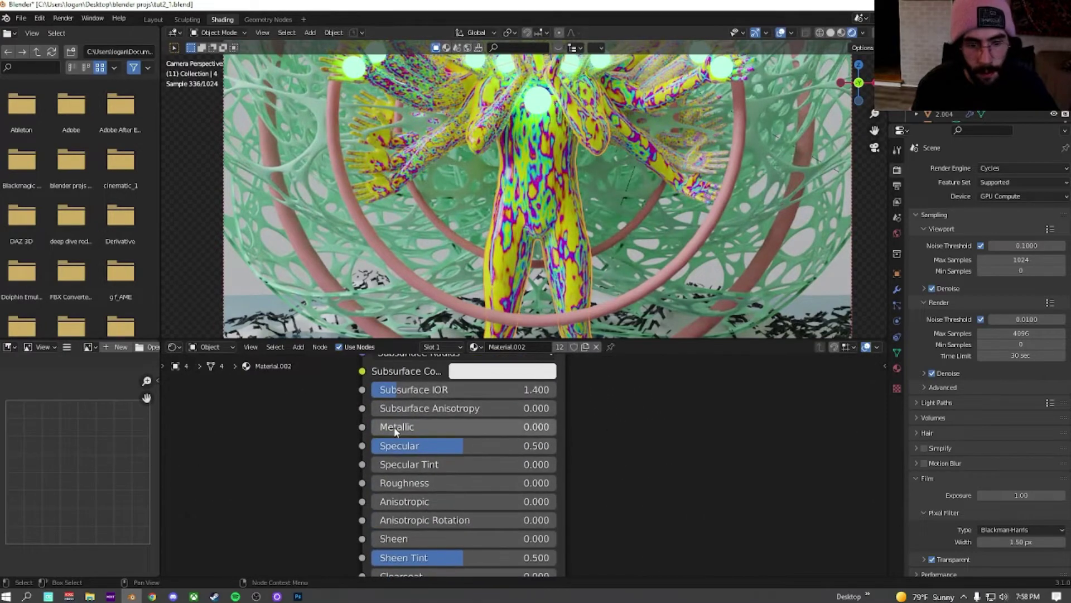
{"action": "left_click_drag", "start_coordinate": [395, 431], "coordinate": [557, 430]}
{"action": "key", "text": "Home"}
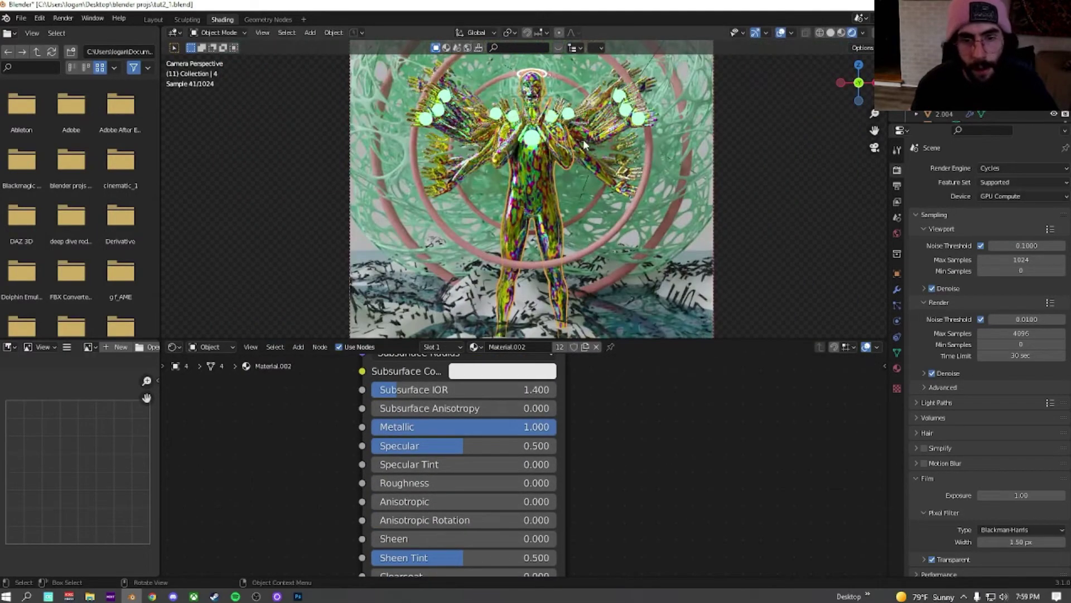
Step: Move the Material Output node away from the Principled BSDF and insert a Mix Shader on the link between them
{"action": "scroll", "coordinate": [538, 162], "scroll_direction": "up", "scroll_amount": 5}
{"action": "middle_click_drag", "start_coordinate": [602, 422], "coordinate": [413, 533]}
{"action": "scroll", "coordinate": [463, 475], "scroll_direction": "up", "scroll_amount": 1}
{"action": "left_click_drag", "start_coordinate": [384, 396], "coordinate": [795, 387]}
{"action": "left_click", "coordinate": [552, 467]}
{"action": "key", "text": "shift+a"}
{"action": "left_click", "coordinate": [546, 459]}
{"action": "type", "text": "mix"}
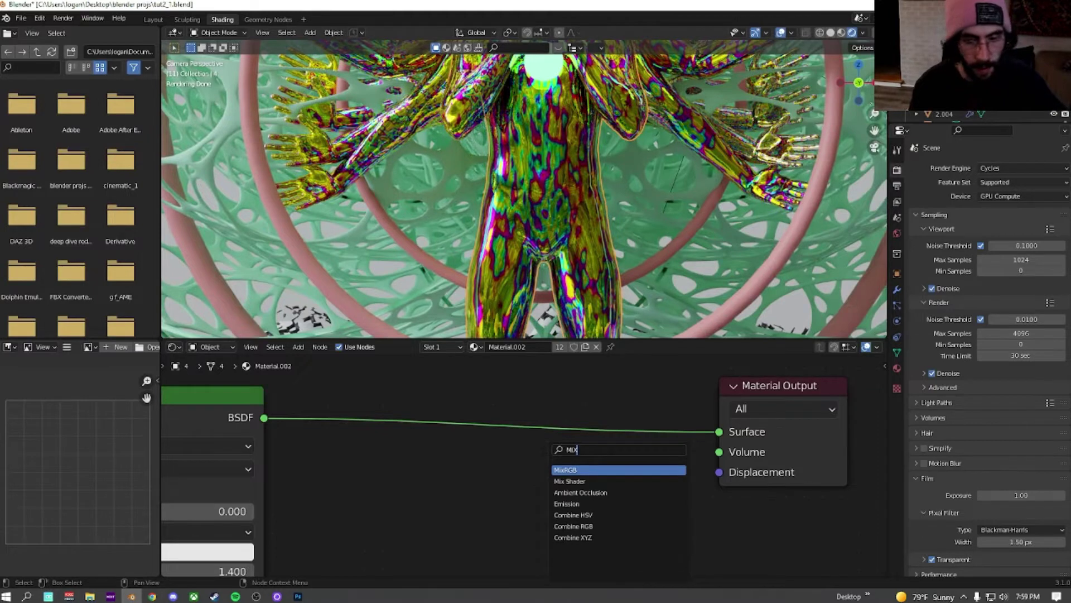
{"action": "key", "text": "Return"}
{"action": "left_click", "coordinate": [560, 419]}
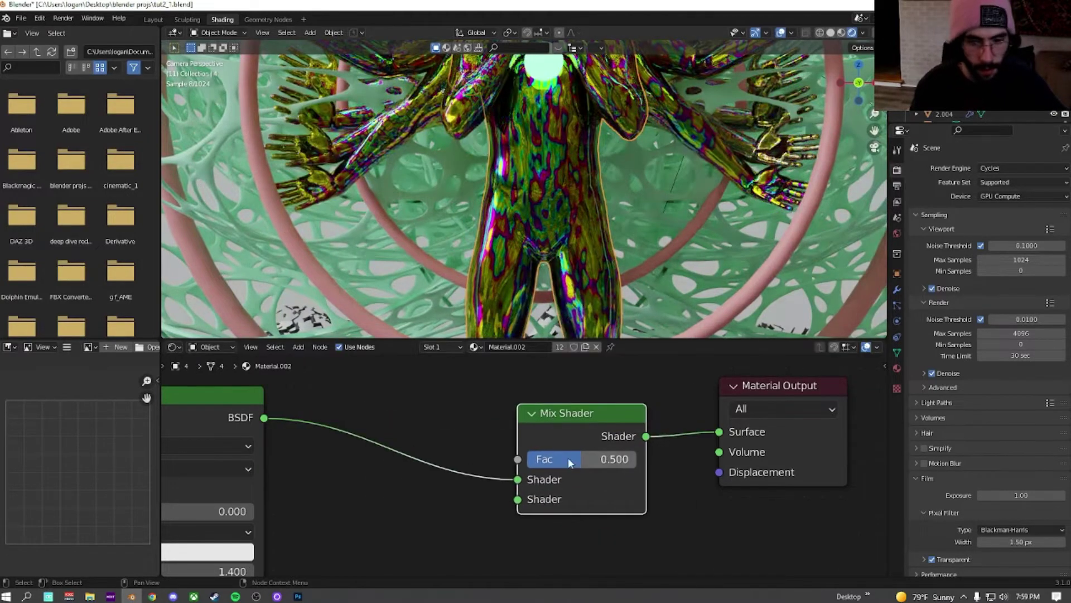
Step: Add a Subsurface Scattering node and connect its BSSRDF output to the Mix Shader's second Shader input
{"action": "middle_click_drag", "start_coordinate": [524, 496], "coordinate": [592, 395]}
{"action": "key", "text": "shift+a"}
{"action": "left_click", "coordinate": [494, 453]}
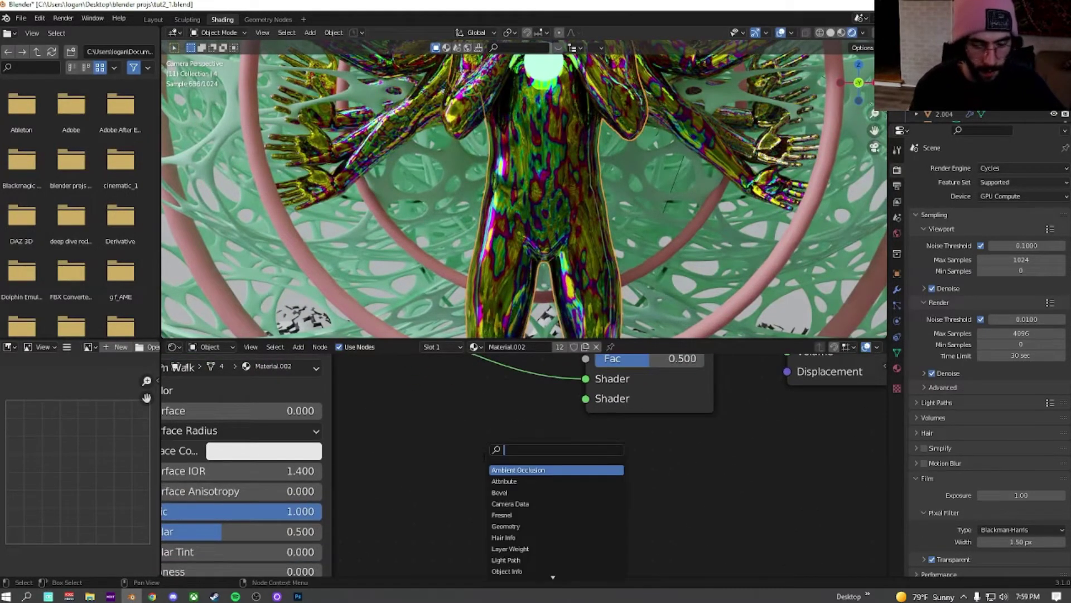
{"action": "type", "text": "sub"}
{"action": "key", "text": "Return"}
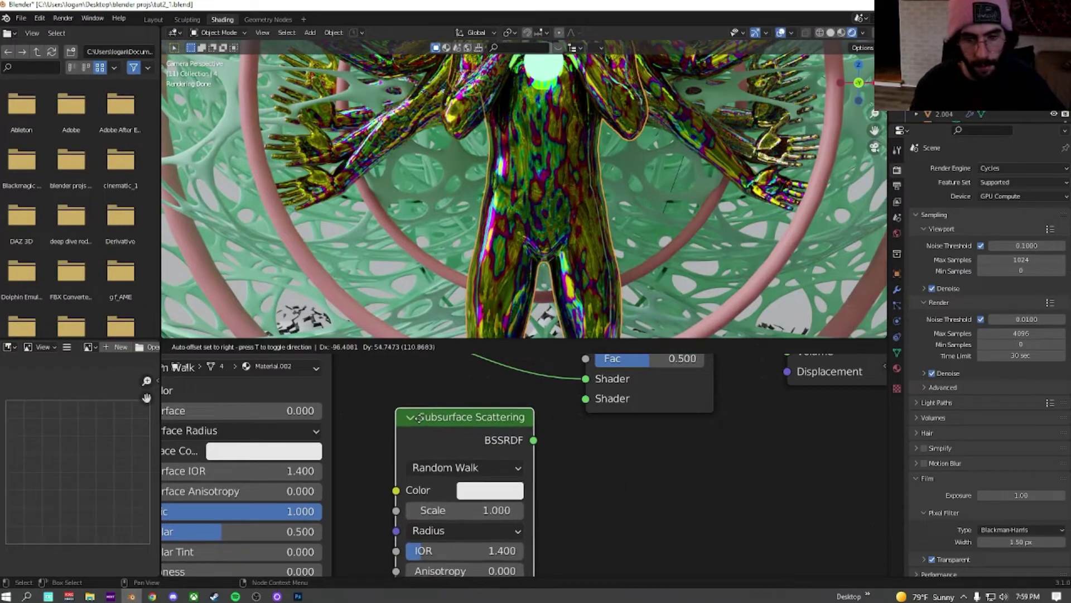
{"action": "left_click", "coordinate": [522, 440]}
{"action": "scroll", "coordinate": [520, 442], "scroll_direction": "down", "scroll_amount": 2}
{"action": "left_click_drag", "start_coordinate": [529, 447], "coordinate": [567, 422]}
Step: Save the file and set the Mix Shader's Fac to 0.3
{"action": "key", "text": "ctrl+s"}
{"action": "mouse_move", "coordinate": [544, 215]}
{"action": "middle_mouse_down"}
{"action": "mouse_move", "coordinate": [518, 302]}
{"action": "mouse_move", "coordinate": [538, 222]}
{"action": "middle_mouse_up"}
{"action": "key", "text": "KP_0"}
{"action": "middle_click_drag", "start_coordinate": [634, 475], "coordinate": [624, 525]}
{"action": "left_click_drag", "start_coordinate": [598, 446], "coordinate": [573, 442]}
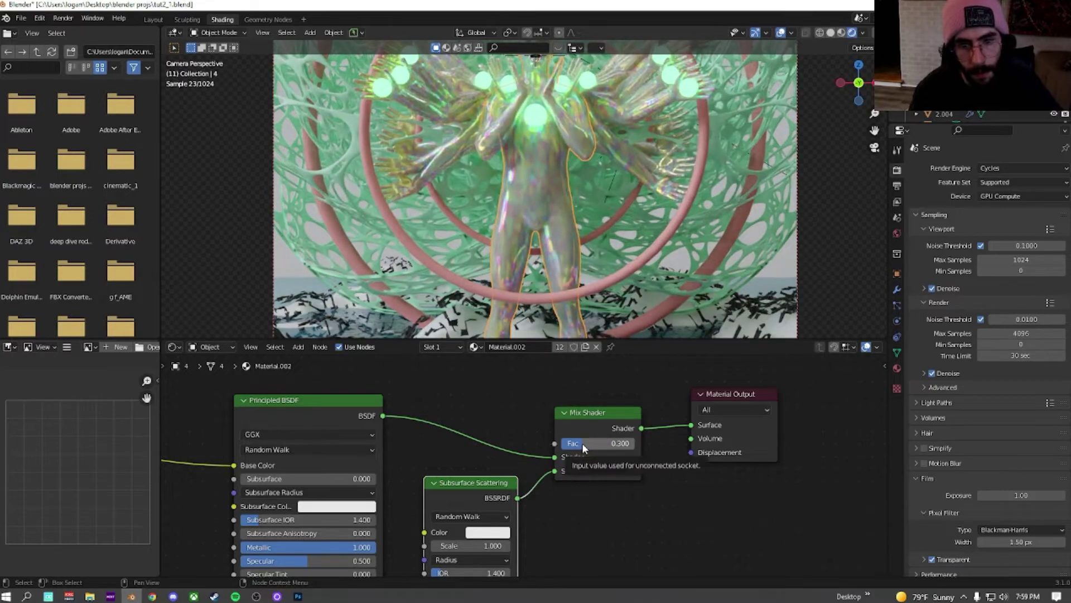
Step: Examine the iridescent material on the figure's body, face and arms up close and from a distance
{"action": "scroll", "coordinate": [549, 223], "scroll_direction": "down", "scroll_amount": 5}
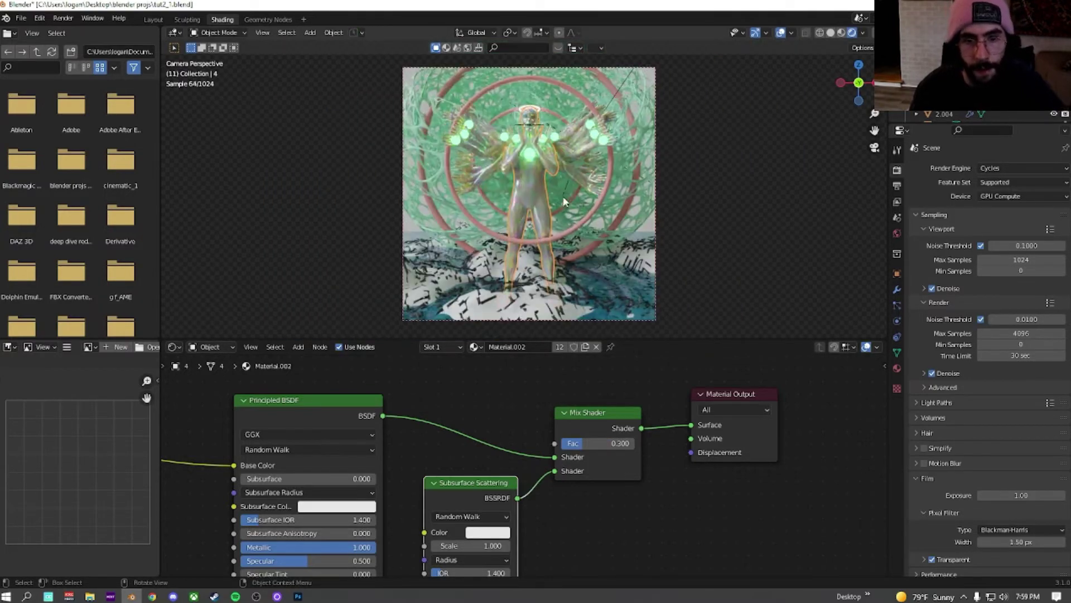
{"action": "scroll", "coordinate": [547, 214], "scroll_direction": "up", "scroll_amount": 7}
{"action": "middle_click_drag", "start_coordinate": [538, 218], "coordinate": [519, 290], "text": "shift"}
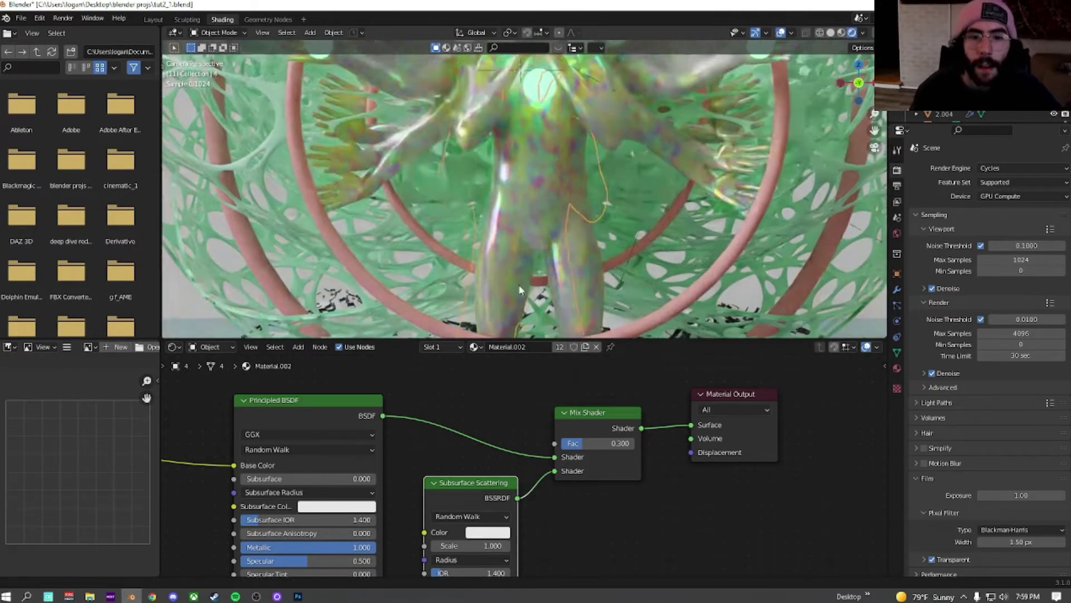
{"action": "scroll", "coordinate": [521, 282], "scroll_direction": "down", "scroll_amount": 5}
{"action": "scroll", "coordinate": [504, 102], "scroll_direction": "up", "scroll_amount": 1}
{"action": "scroll", "coordinate": [513, 171], "scroll_direction": "up", "scroll_amount": 5}
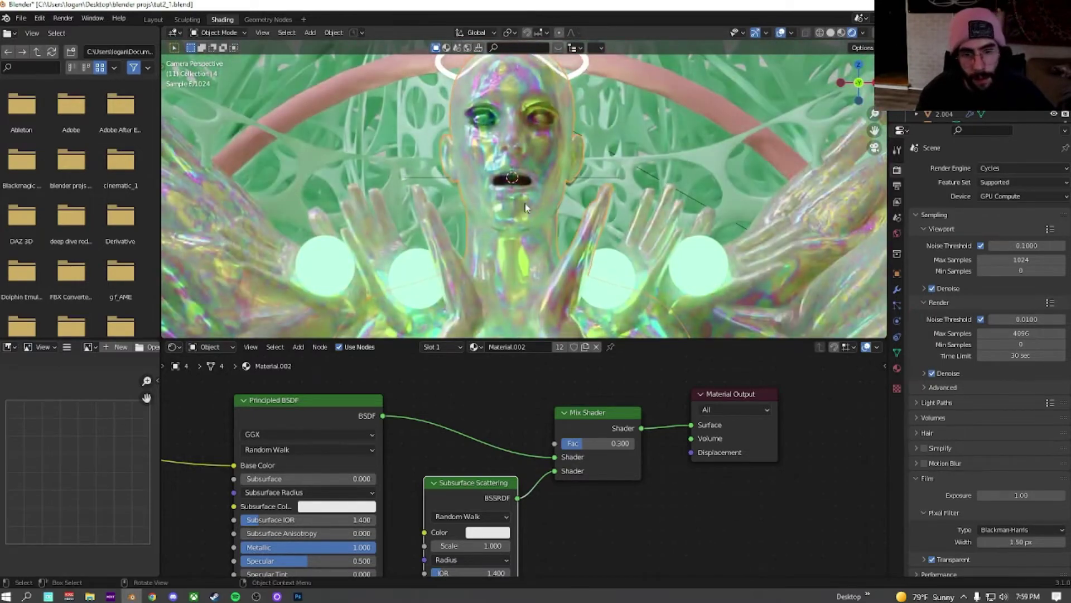
{"action": "scroll", "coordinate": [523, 121], "scroll_direction": "up", "scroll_amount": 4}
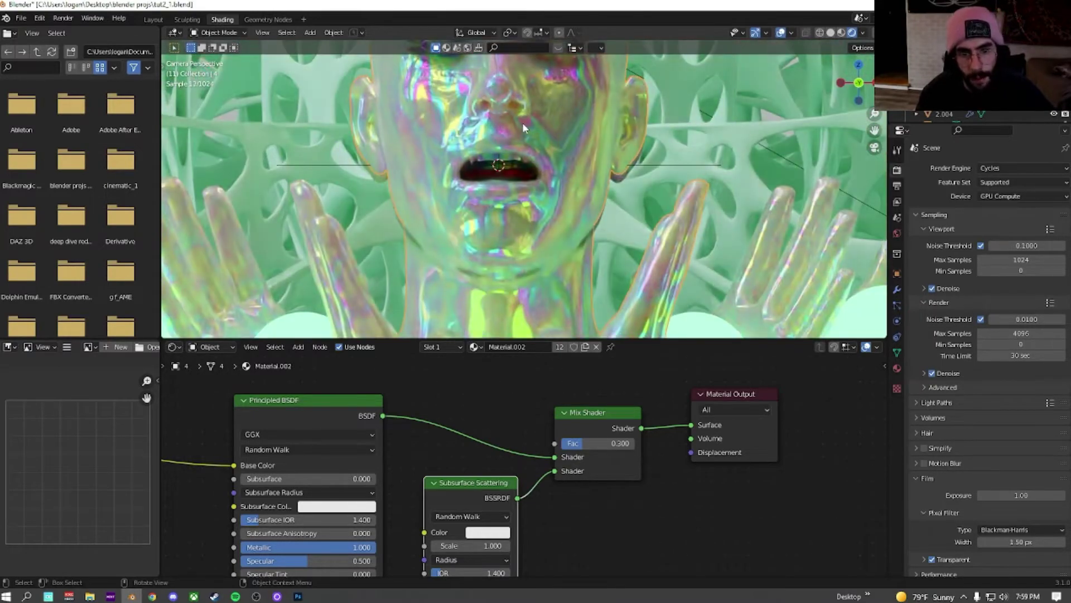
{"action": "scroll", "coordinate": [522, 128], "scroll_direction": "down", "scroll_amount": 10}
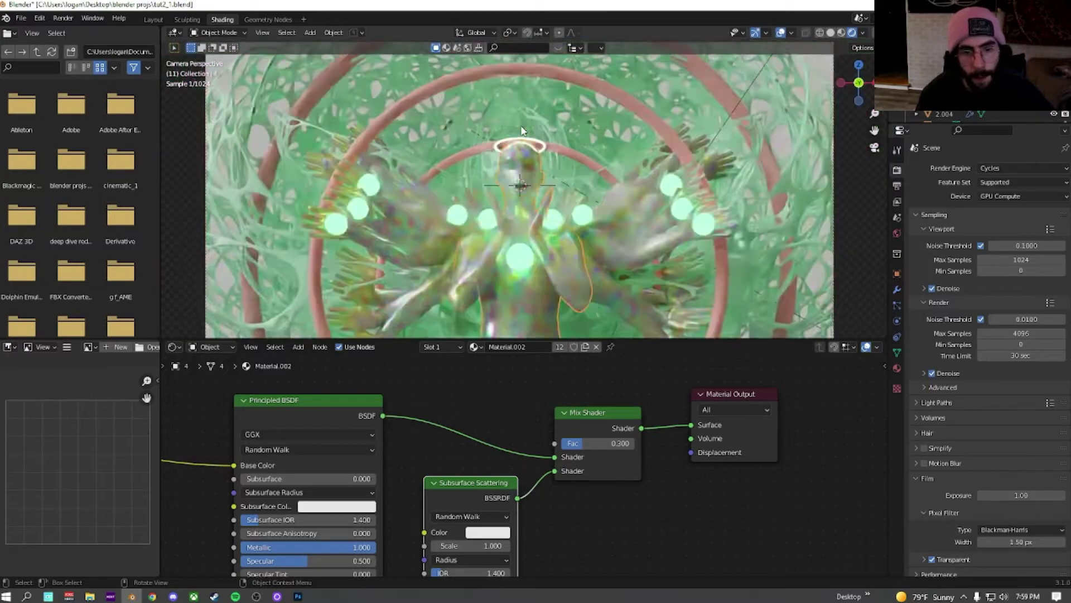
{"action": "scroll", "coordinate": [433, 244], "scroll_direction": "up", "scroll_amount": 4}
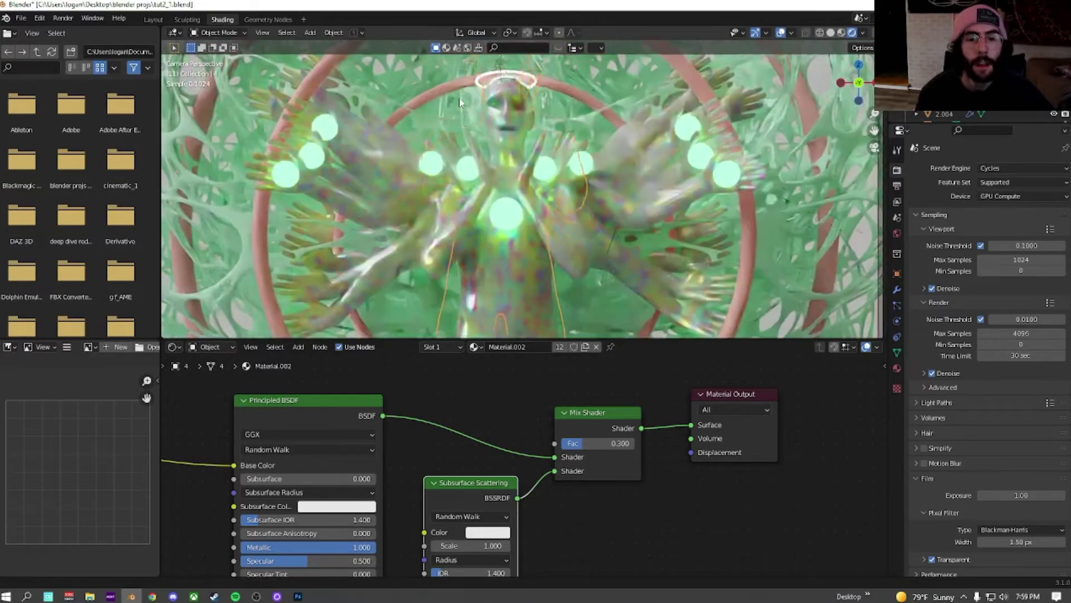
{"action": "scroll", "coordinate": [433, 244], "scroll_direction": "down", "scroll_amount": 5}
Step: Search the BlenderKit materials for "gold" and apply the Gold Leaf material to the large outer ring
{"action": "left_click", "coordinate": [399, 240]}
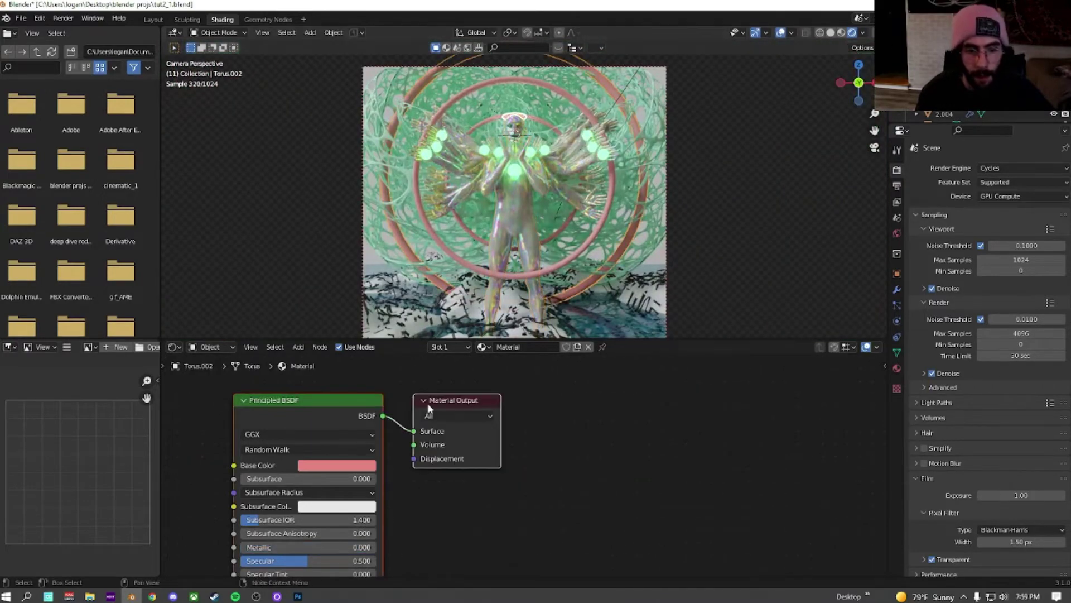
{"action": "middle_click_drag", "start_coordinate": [398, 401], "coordinate": [539, 415]}
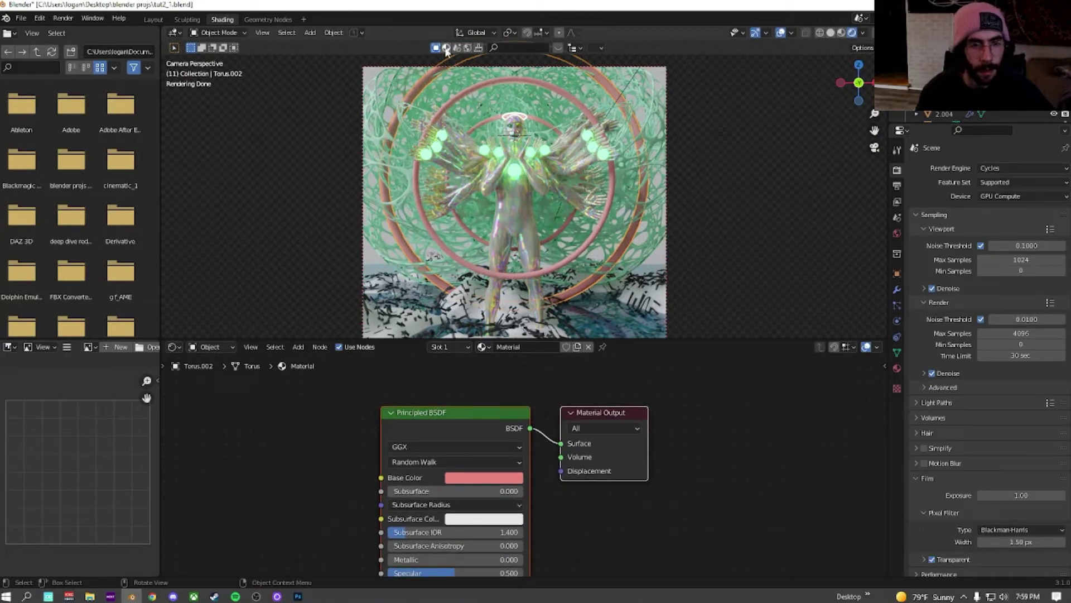
{"action": "left_click", "coordinate": [446, 49]}
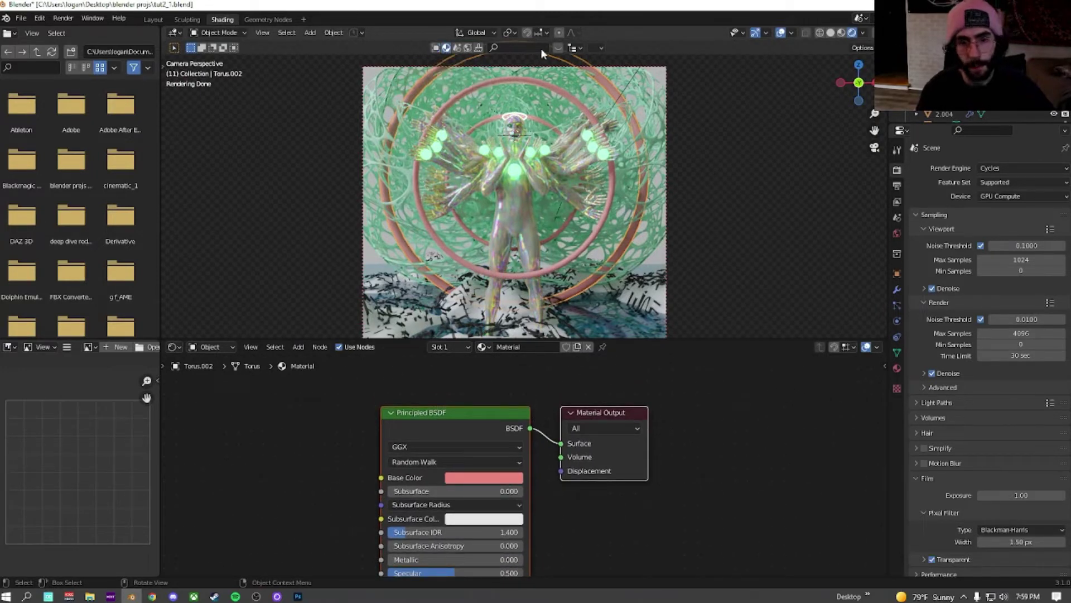
{"action": "left_click", "coordinate": [558, 49]}
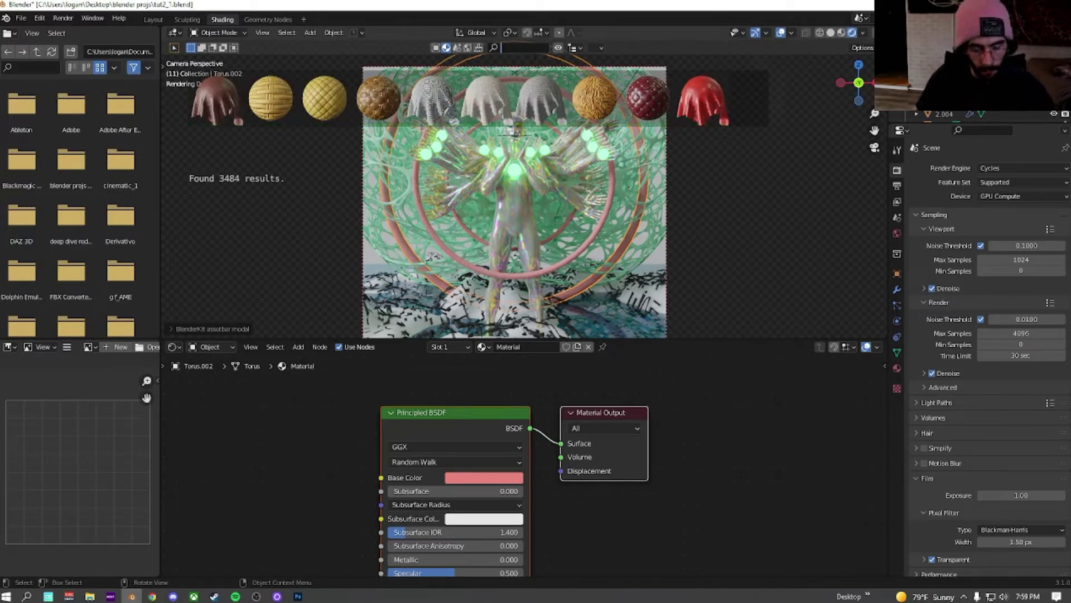
{"action": "type", "text": "gold"}
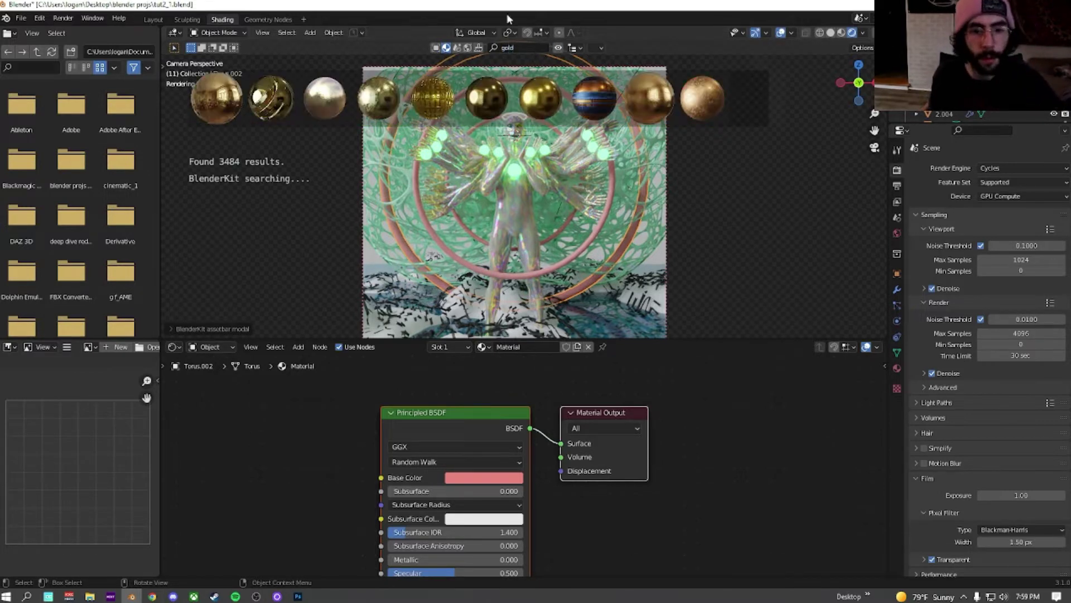
{"action": "mouse_move", "coordinate": [258, 109]}
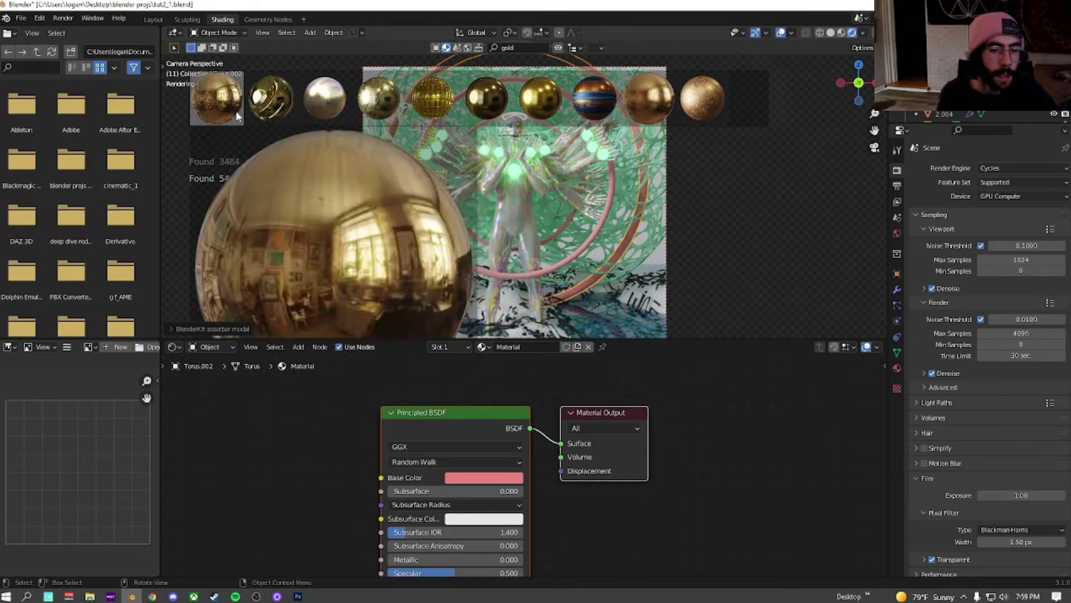
{"action": "mouse_move", "coordinate": [326, 108]}
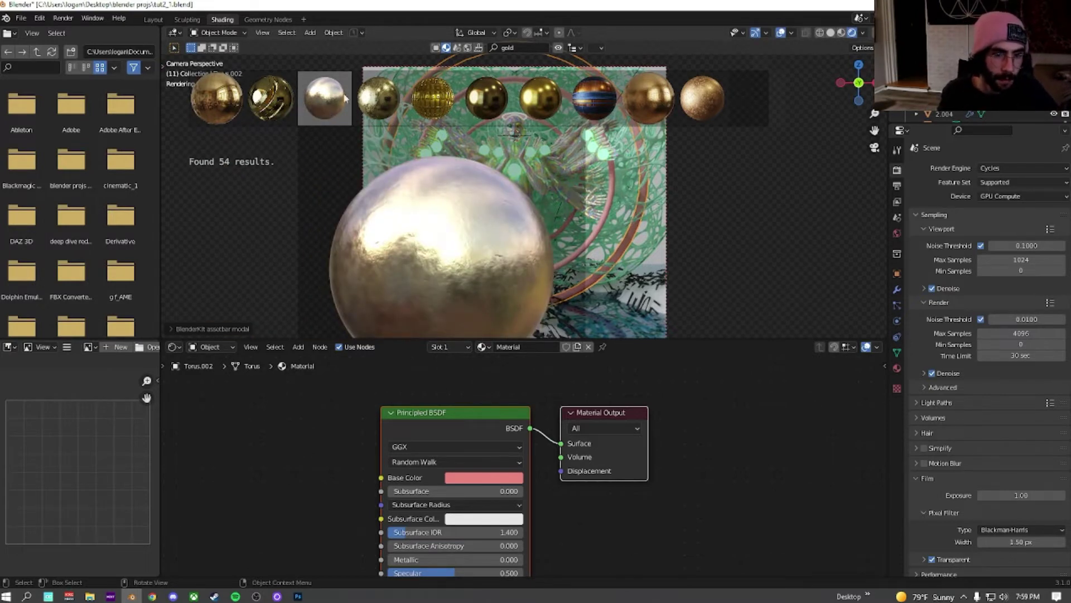
{"action": "left_click", "coordinate": [333, 106]}
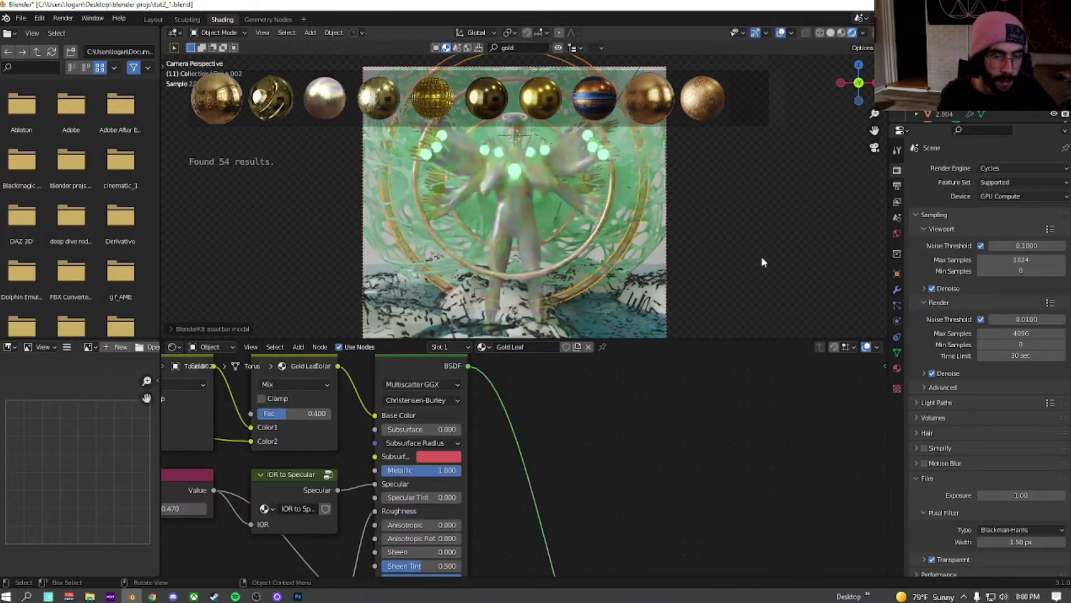
Step: Set the Mapping node's X and Y scale to 3 in the Gold Leaf material of the ring beside the figure's hands
{"action": "scroll", "coordinate": [644, 249], "scroll_direction": "up", "scroll_amount": 4}
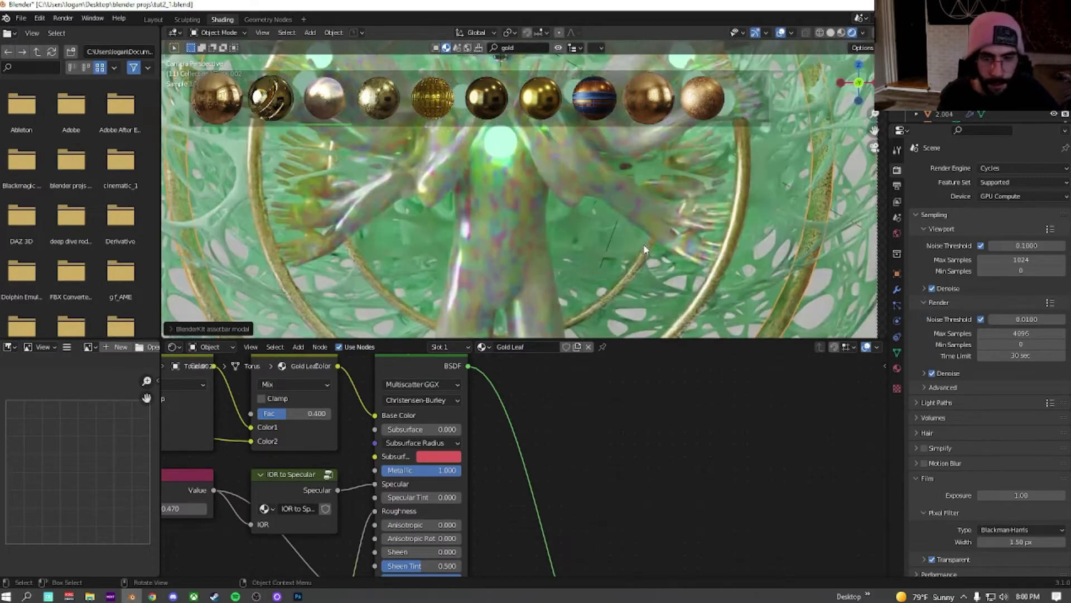
{"action": "scroll", "coordinate": [644, 243], "scroll_direction": "up", "scroll_amount": 6}
{"action": "middle_click_drag", "start_coordinate": [676, 226], "coordinate": [527, 222], "text": "shift"}
{"action": "left_click", "coordinate": [528, 222]}
{"action": "scroll", "coordinate": [401, 464], "scroll_direction": "down", "scroll_amount": 8}
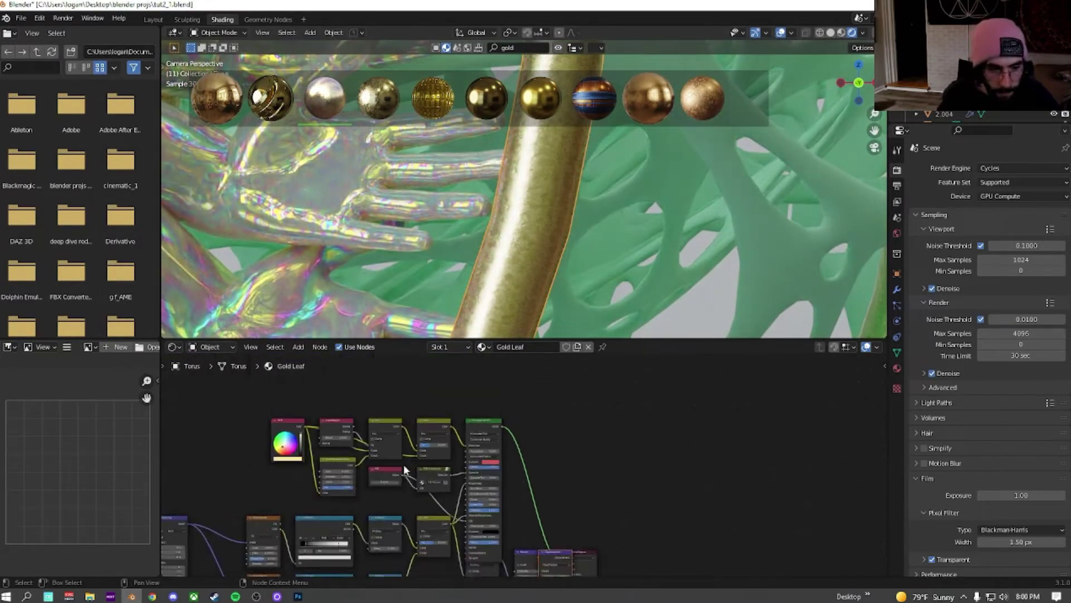
{"action": "middle_click_drag", "start_coordinate": [393, 468], "coordinate": [324, 367]}
{"action": "scroll", "coordinate": [533, 440], "scroll_direction": "up", "scroll_amount": 4}
{"action": "scroll", "coordinate": [533, 439], "scroll_direction": "up", "scroll_amount": 1}
{"action": "middle_click_drag", "start_coordinate": [505, 437], "coordinate": [466, 423]}
{"action": "scroll", "coordinate": [393, 412], "scroll_direction": "down", "scroll_amount": 12}
{"action": "middle_click_drag", "start_coordinate": [293, 441], "coordinate": [450, 426]}
{"action": "scroll", "coordinate": [450, 425], "scroll_direction": "up", "scroll_amount": 6}
{"action": "scroll", "coordinate": [450, 425], "scroll_direction": "up", "scroll_amount": 10}
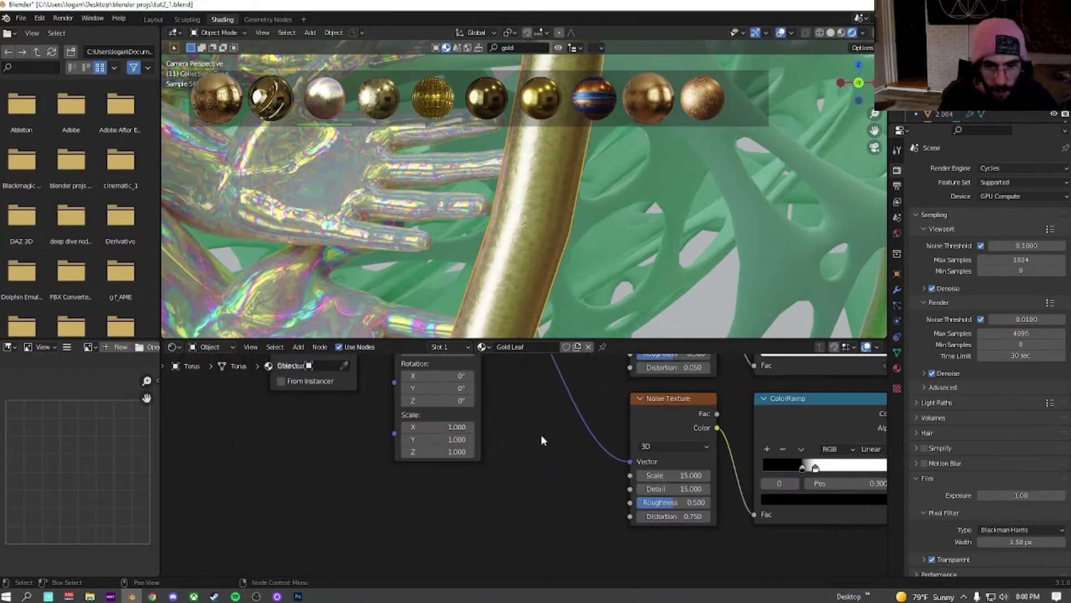
{"action": "left_click", "coordinate": [537, 397]}
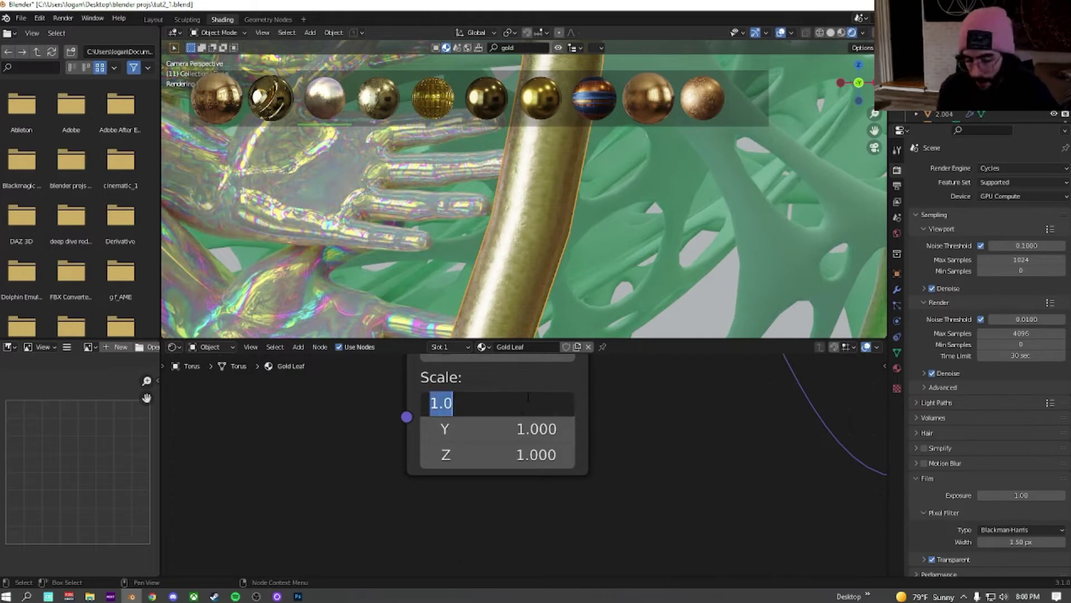
{"action": "type", "text": "3"}
{"action": "left_click", "coordinate": [537, 432]}
{"action": "left_click", "coordinate": [536, 431]}
{"action": "type", "text": "3"}
{"action": "left_click", "coordinate": [637, 429]}
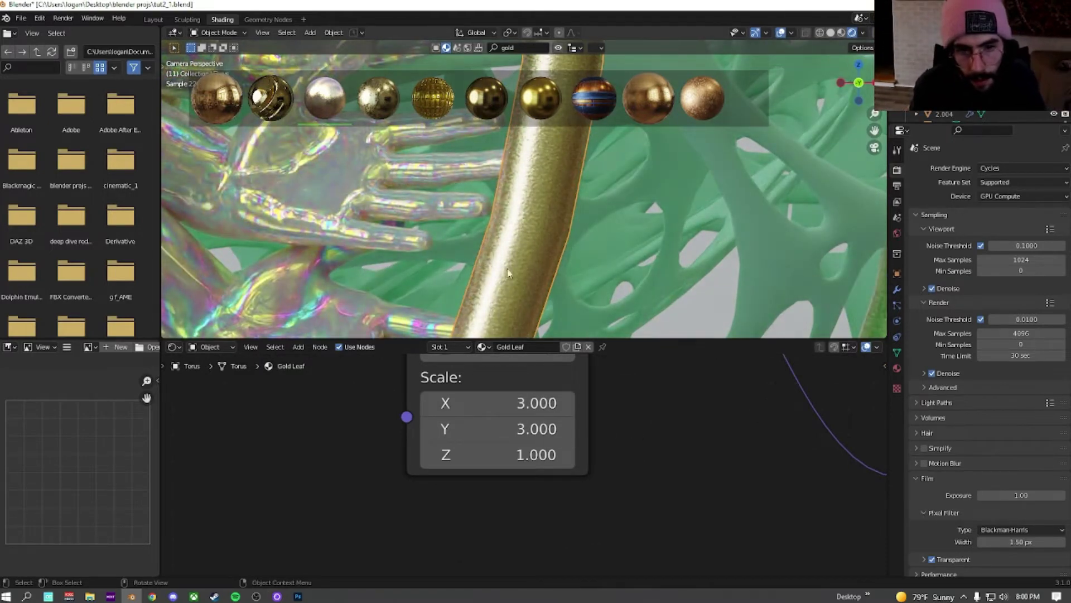
Step: Apply smooth shading to the gold ring beside the figure's hands
{"action": "scroll", "coordinate": [513, 250], "scroll_direction": "down", "scroll_amount": 2}
{"action": "right_click", "coordinate": [534, 196]}
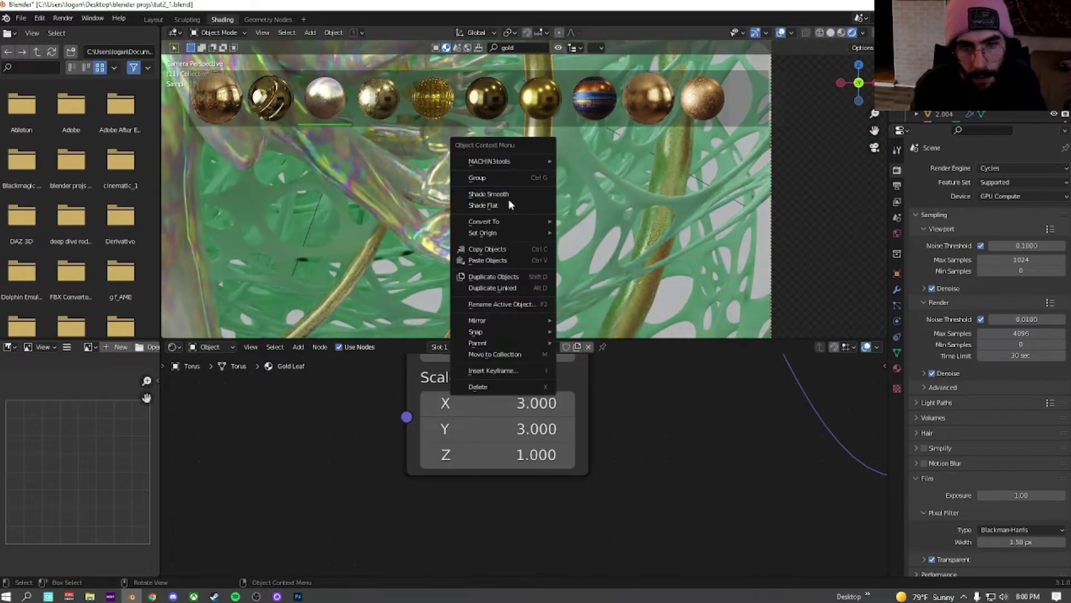
{"action": "left_click", "coordinate": [509, 194]}
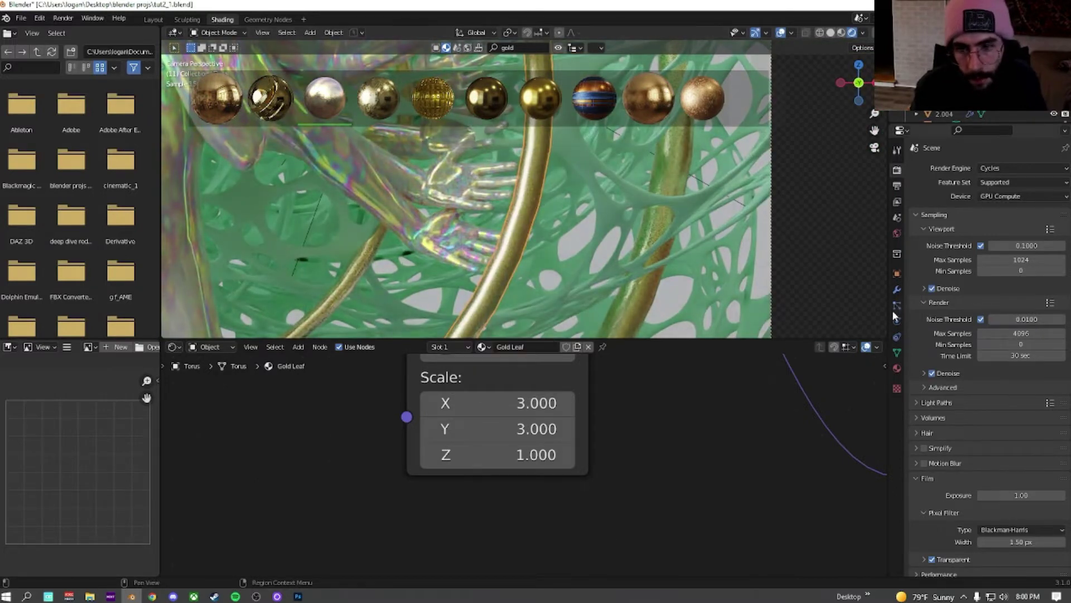
Step: Add a Subdivision Surface modifier to the ring and set its viewport level to 2
{"action": "left_click", "coordinate": [897, 289]}
{"action": "left_click", "coordinate": [942, 168]}
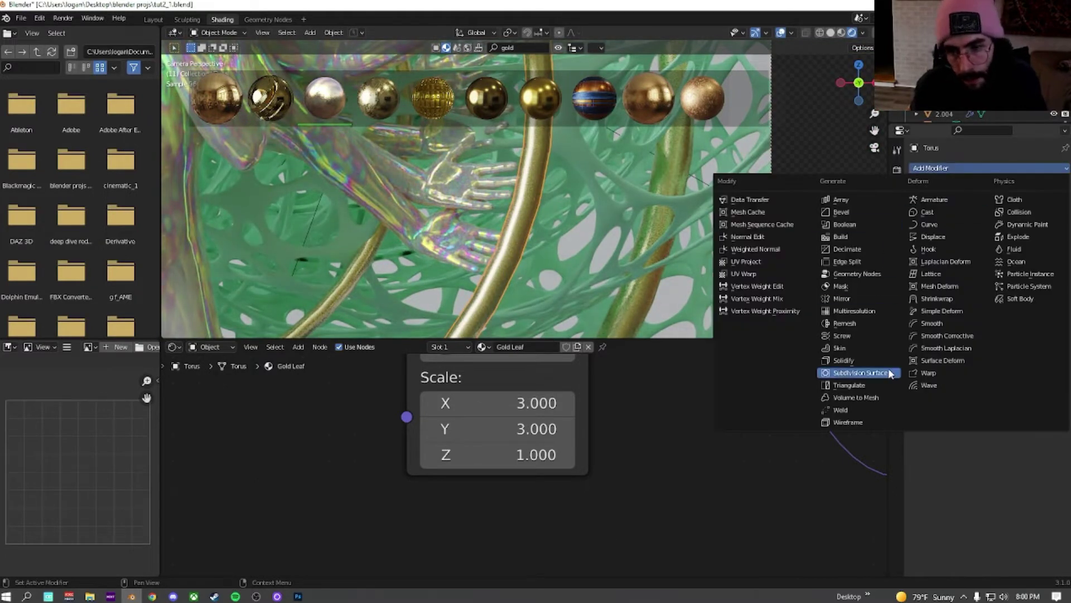
{"action": "left_click", "coordinate": [859, 373]}
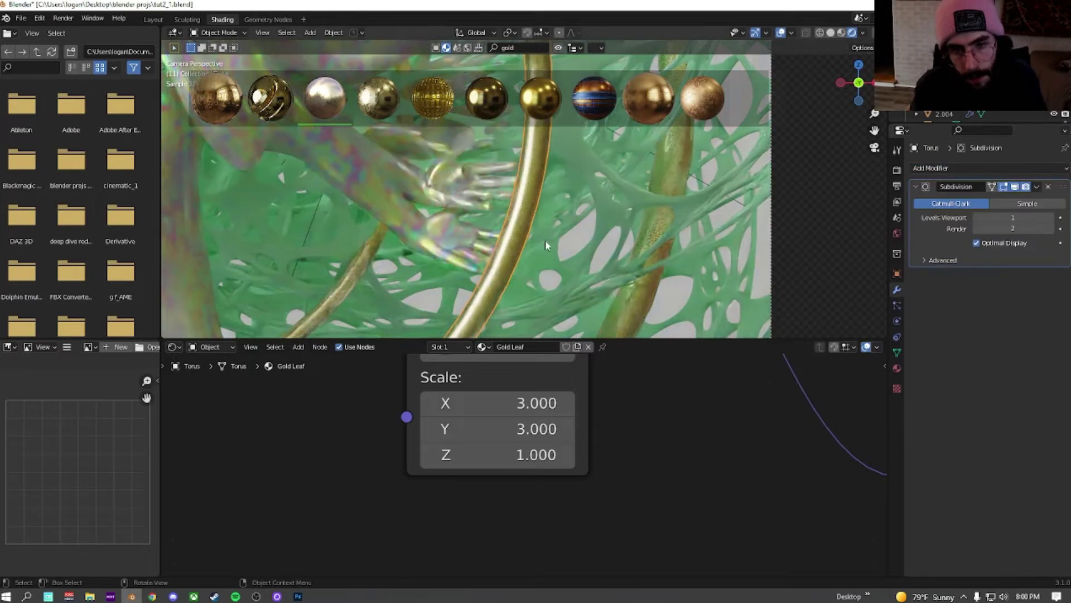
{"action": "left_click", "coordinate": [1060, 218]}
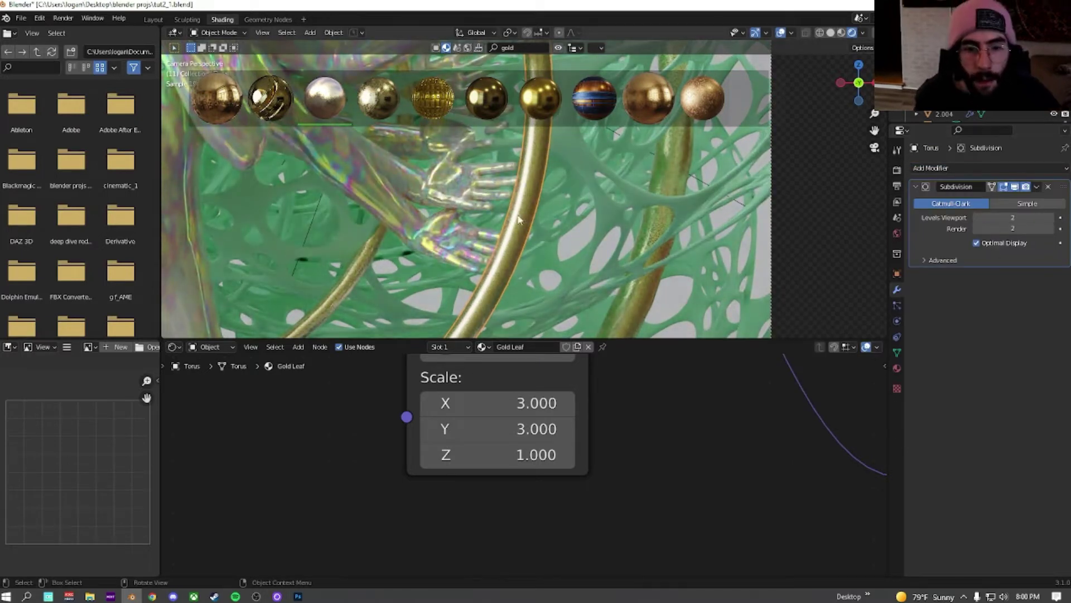
Step: Copy the Subdivision modifier from the ring beside the hands to the other gold rings
{"action": "key", "text": "Home"}
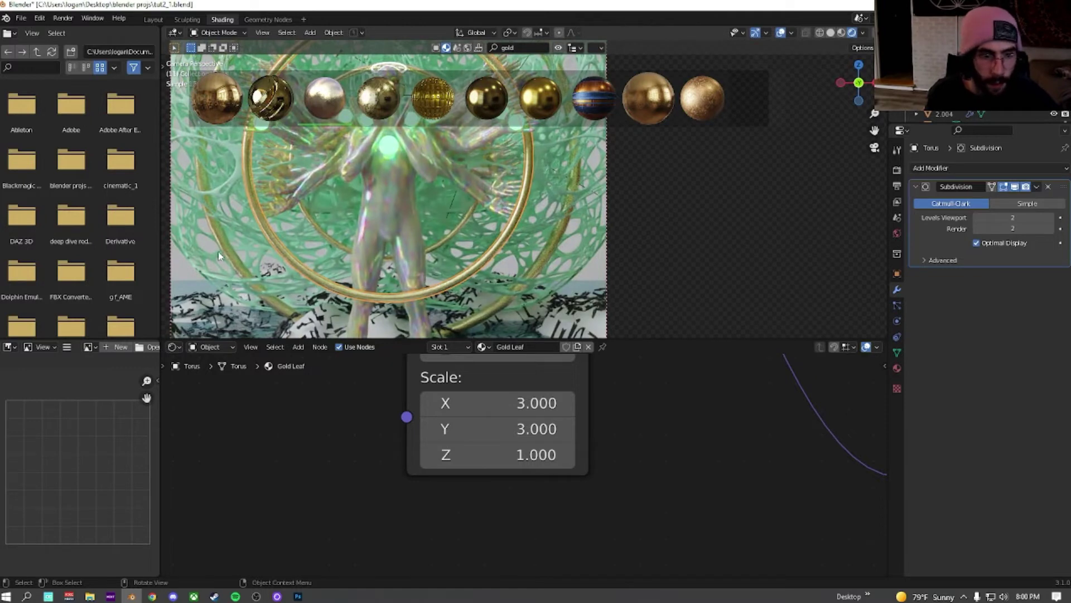
{"action": "left_click", "coordinate": [226, 250]}
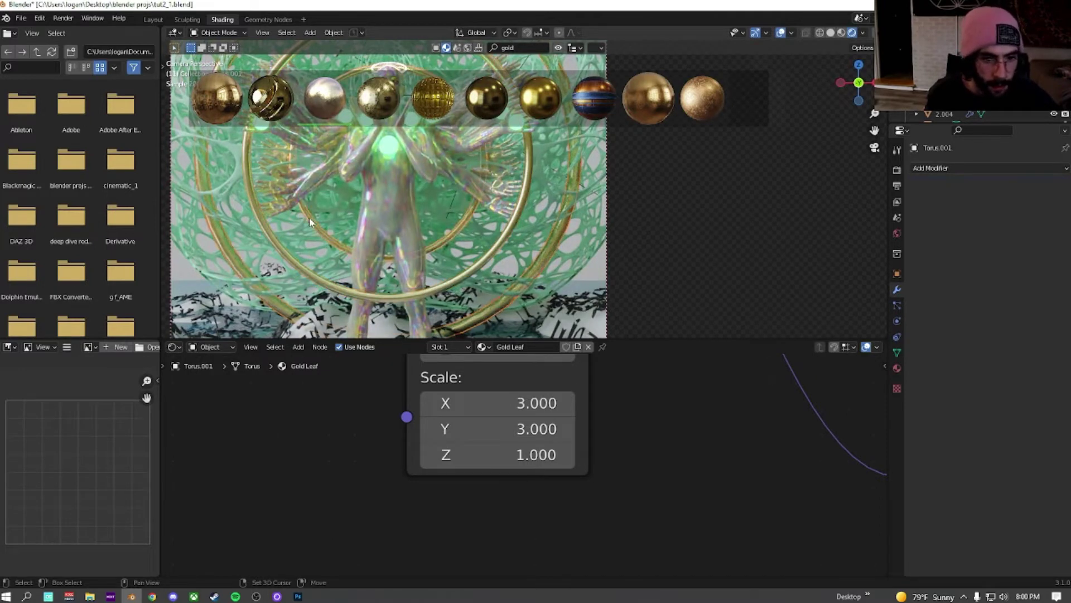
{"action": "left_click", "coordinate": [260, 226]}
{"action": "key", "text": "ctrl+l"}
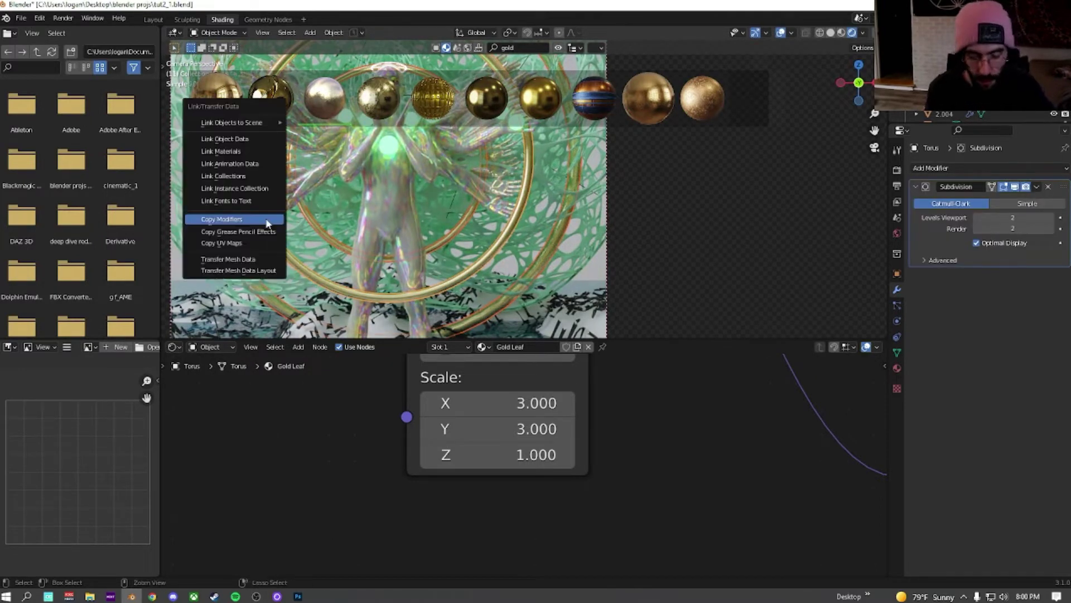
{"action": "left_click", "coordinate": [266, 220]}
Step: Hide the BlenderKit asset bar and the viewport overlays in the Layout workspace
{"action": "scroll", "coordinate": [307, 214], "scroll_direction": "down", "scroll_amount": 5}
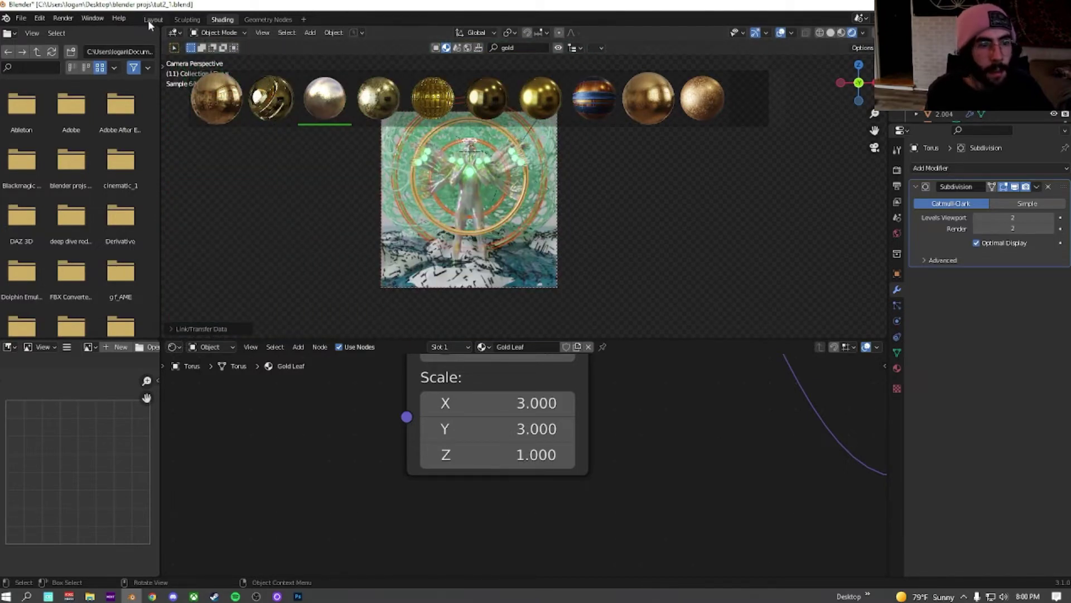
{"action": "left_click", "coordinate": [152, 20]}
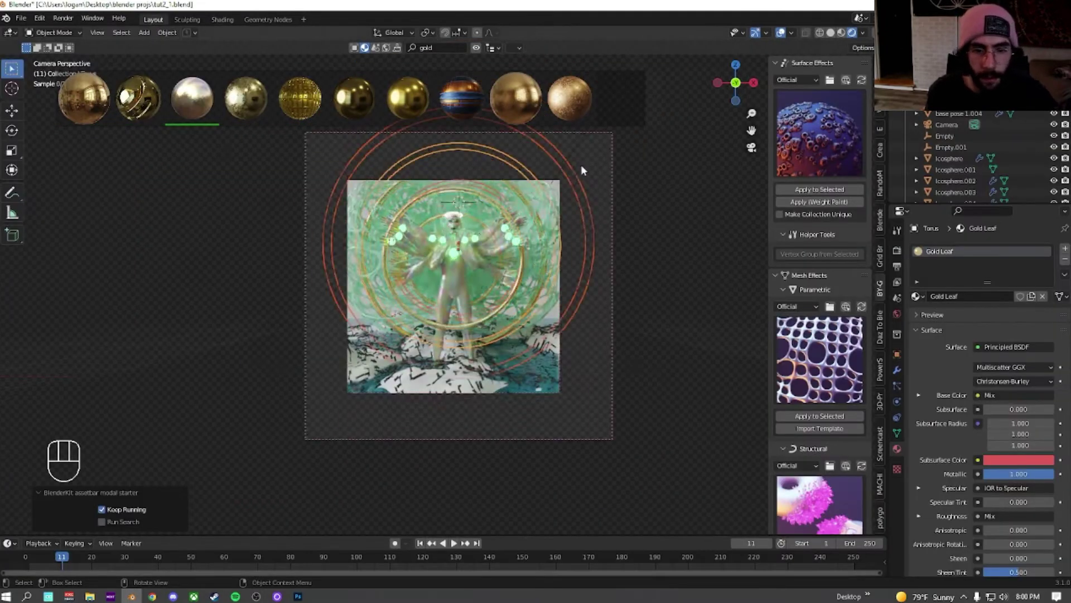
{"action": "left_click", "coordinate": [476, 49]}
{"action": "scroll", "coordinate": [491, 167], "scroll_direction": "up", "scroll_amount": 3}
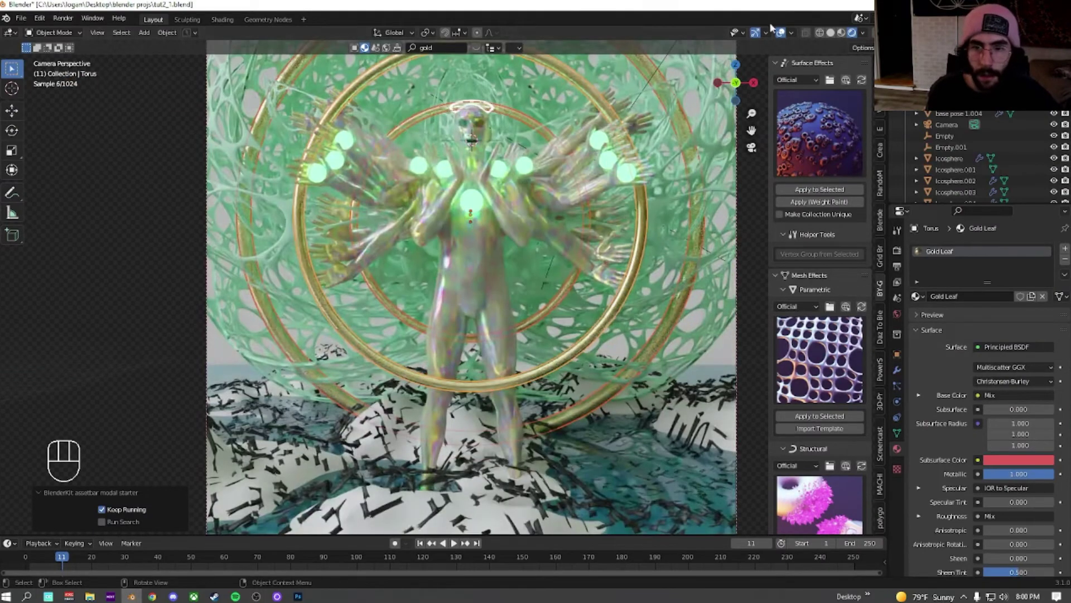
{"action": "left_click", "coordinate": [781, 34]}
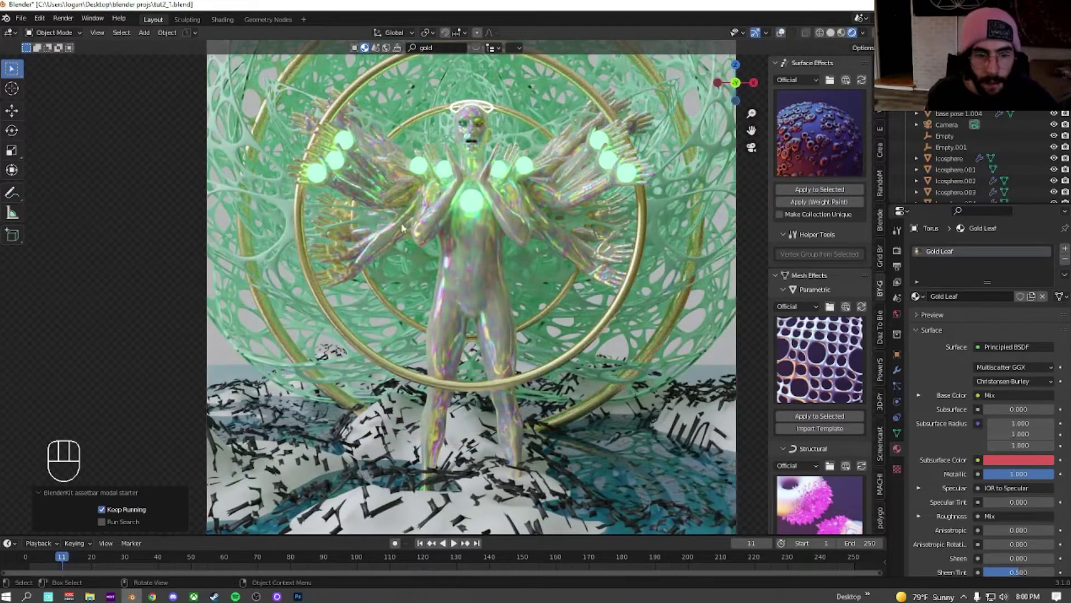
Step: Replace the green material on the web-like sphere around the figure with a new material in the Shading workspace
{"action": "left_click", "coordinate": [281, 202]}
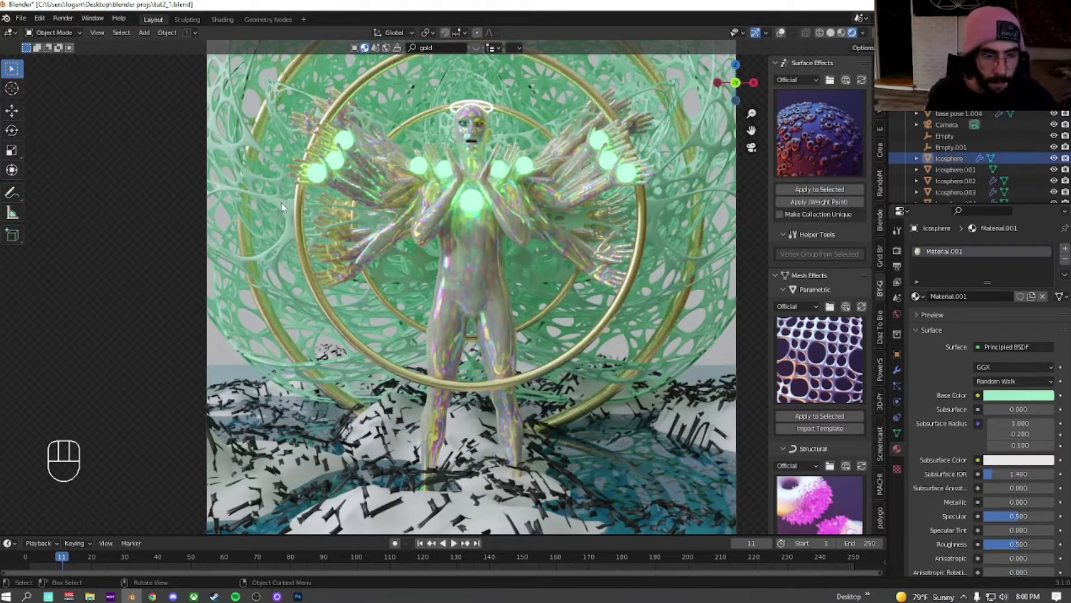
{"action": "left_click", "coordinate": [780, 33]}
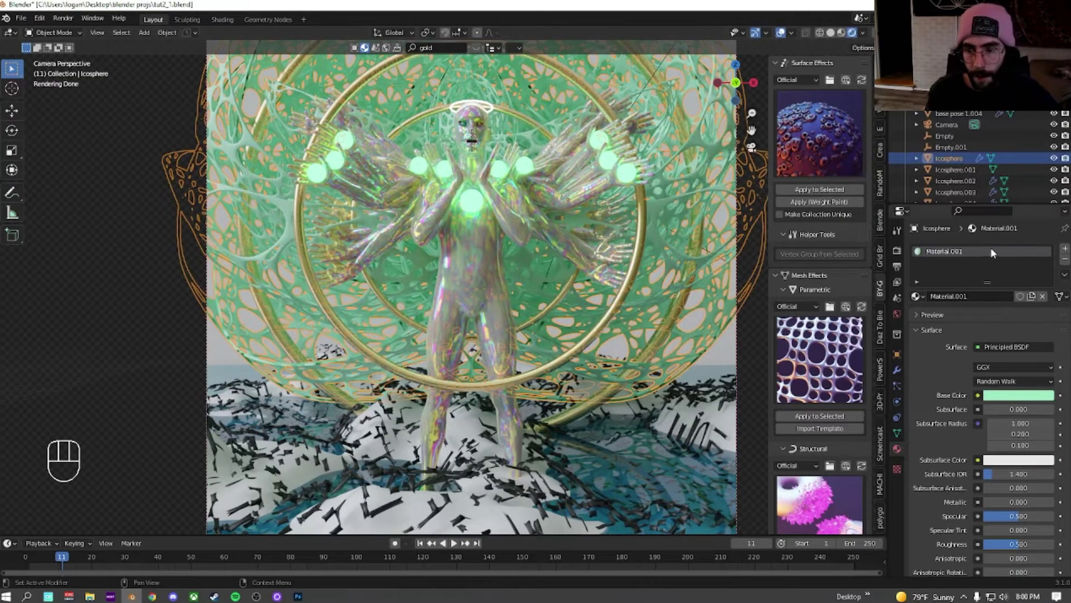
{"action": "left_click", "coordinate": [222, 19]}
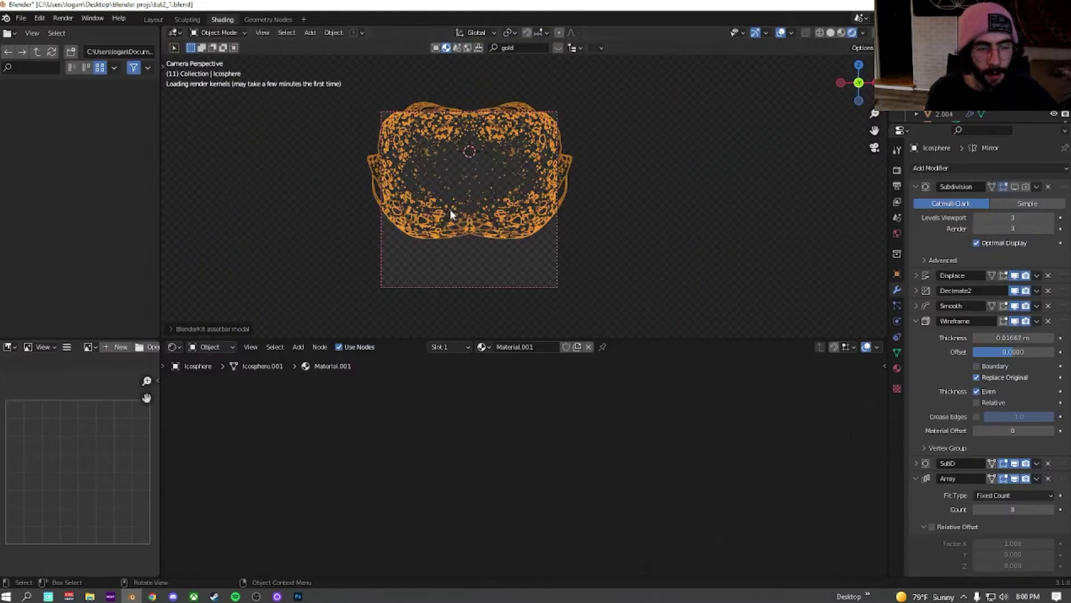
{"action": "left_click", "coordinate": [898, 367]}
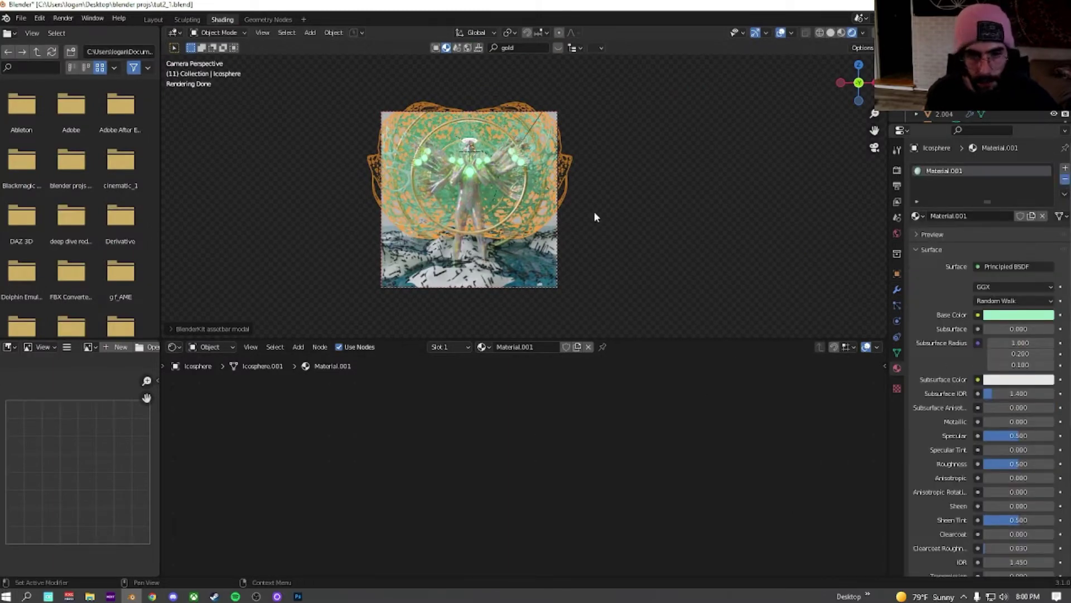
{"action": "key", "text": "ctrl+z"}
{"action": "scroll", "coordinate": [595, 213], "scroll_direction": "up", "scroll_amount": 3}
{"action": "middle_click_drag", "start_coordinate": [633, 179], "coordinate": [766, 218], "text": "shift"}
{"action": "left_click", "coordinate": [955, 216]}
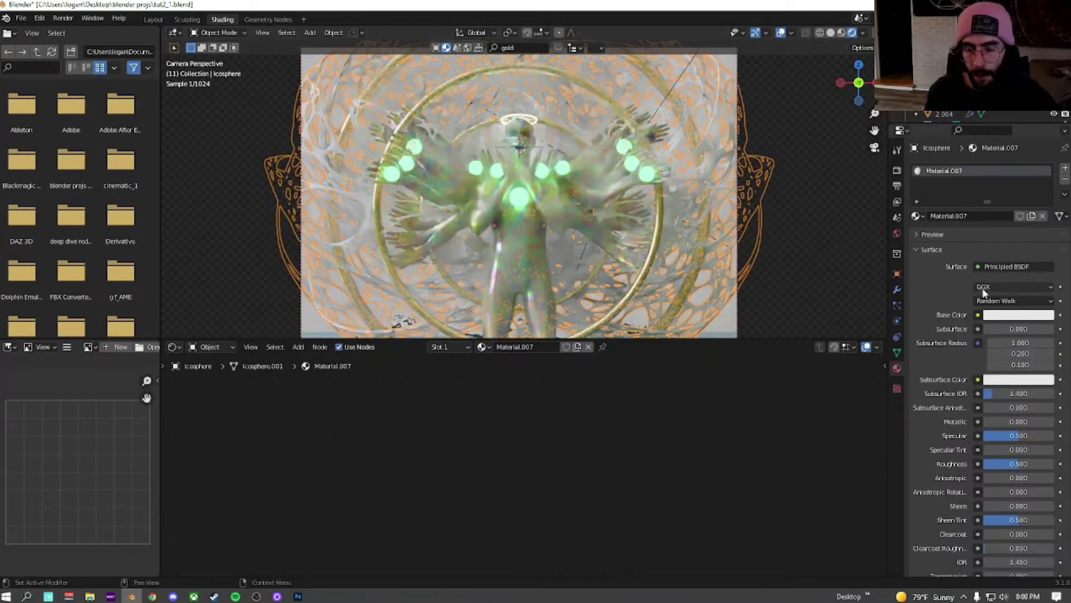
Step: Change the web-like sphere's surface shader to Glass BSDF and set its roughness to about 0.268
{"action": "left_click", "coordinate": [997, 267]}
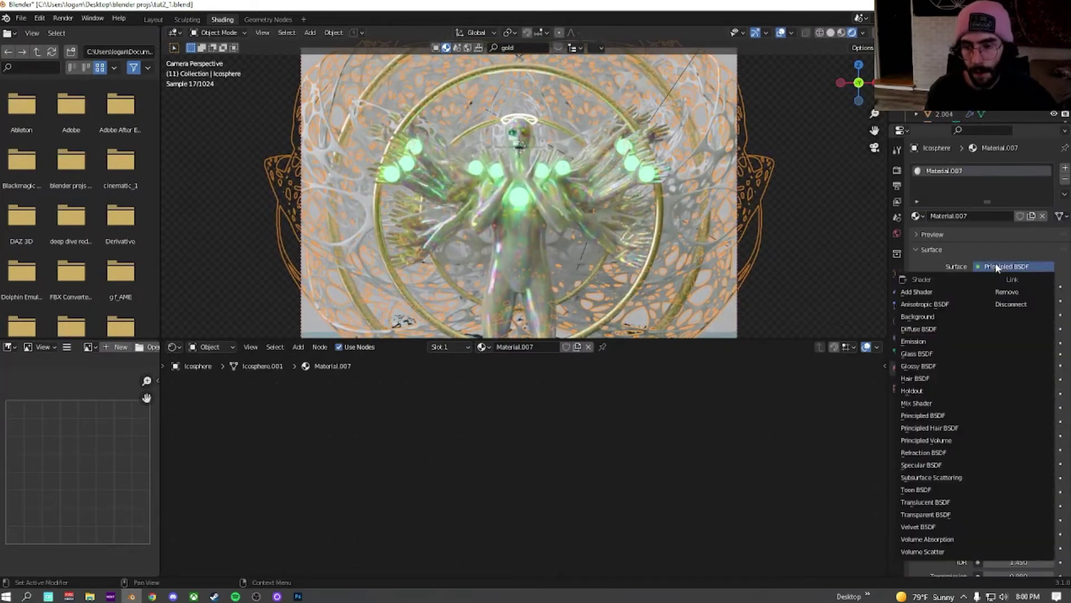
{"action": "left_click", "coordinate": [920, 353]}
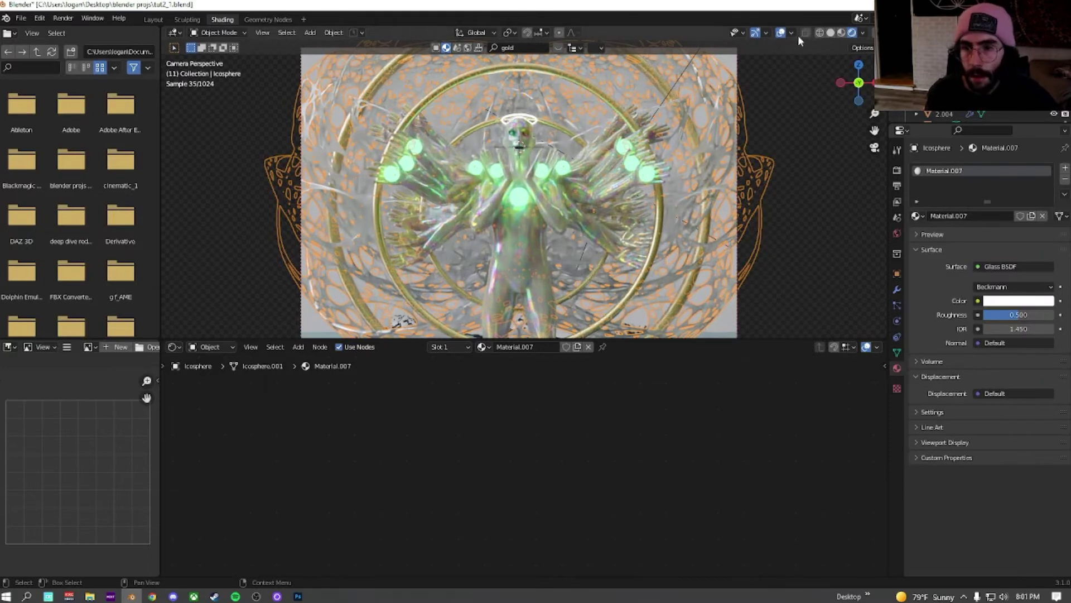
{"action": "left_click", "coordinate": [781, 33]}
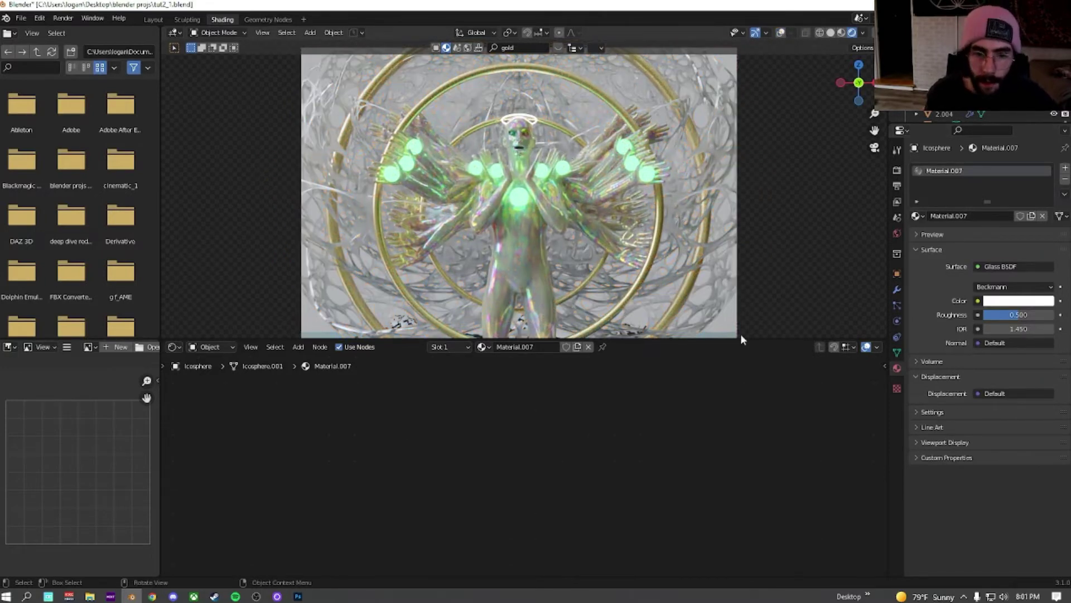
{"action": "mouse_move", "coordinate": [1009, 318]}
{"action": "left_mouse_down"}
{"action": "mouse_move", "coordinate": [984, 318]}
{"action": "mouse_move", "coordinate": [1029, 318]}
{"action": "left_mouse_up"}
{"action": "scroll", "coordinate": [497, 180], "scroll_direction": "down", "scroll_amount": 1}
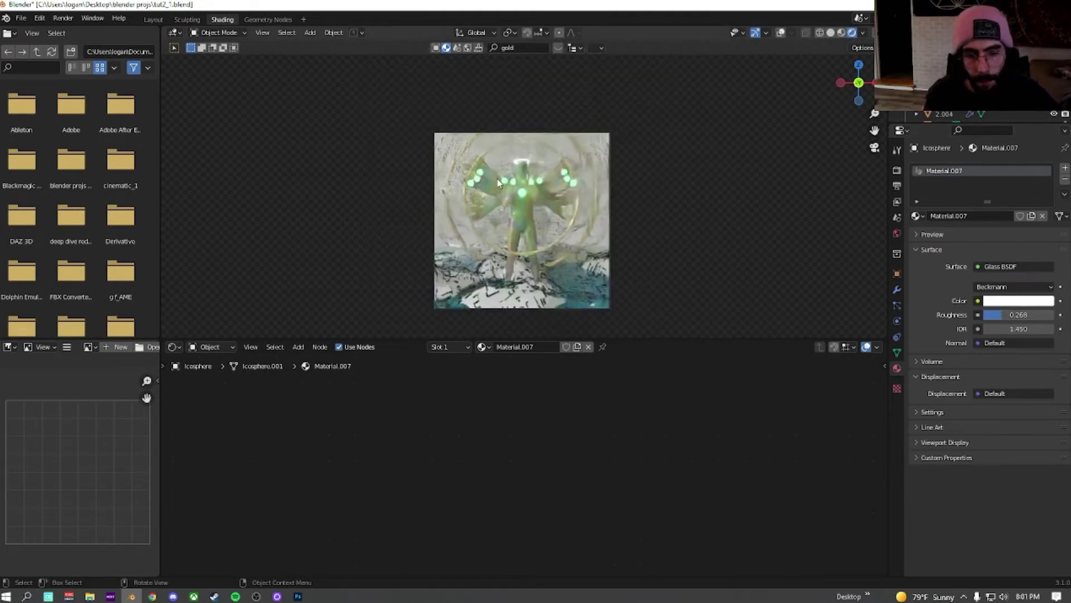
{"action": "scroll", "coordinate": [547, 205], "scroll_direction": "up", "scroll_amount": 4}
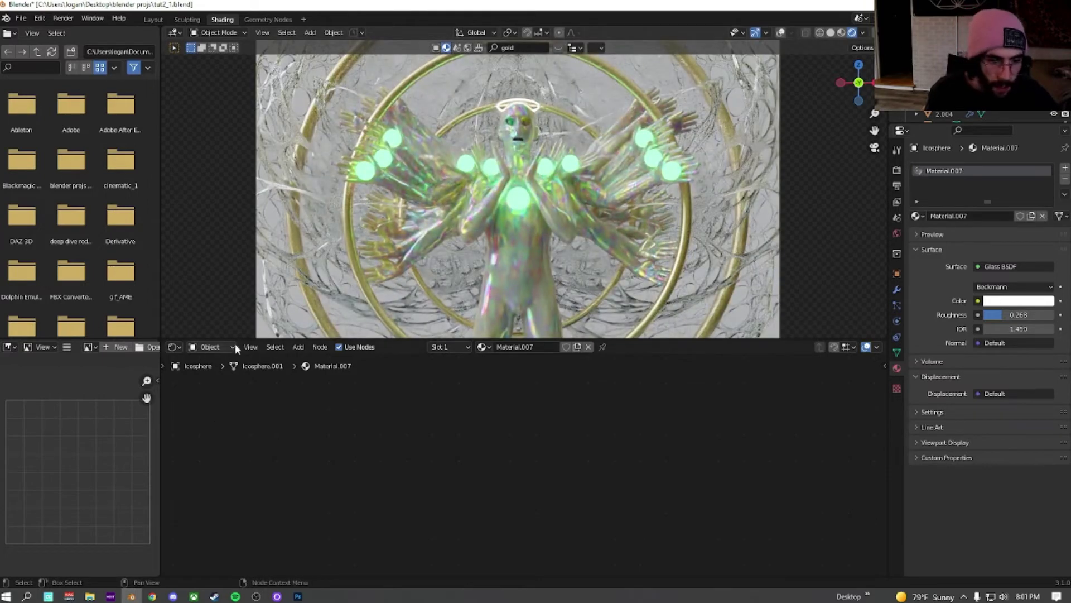
Step: Disconnect the Epping Forest environment texture from the World Output's Surface input in the world nodes
{"action": "left_click", "coordinate": [208, 352]}
{"action": "left_click", "coordinate": [217, 375]}
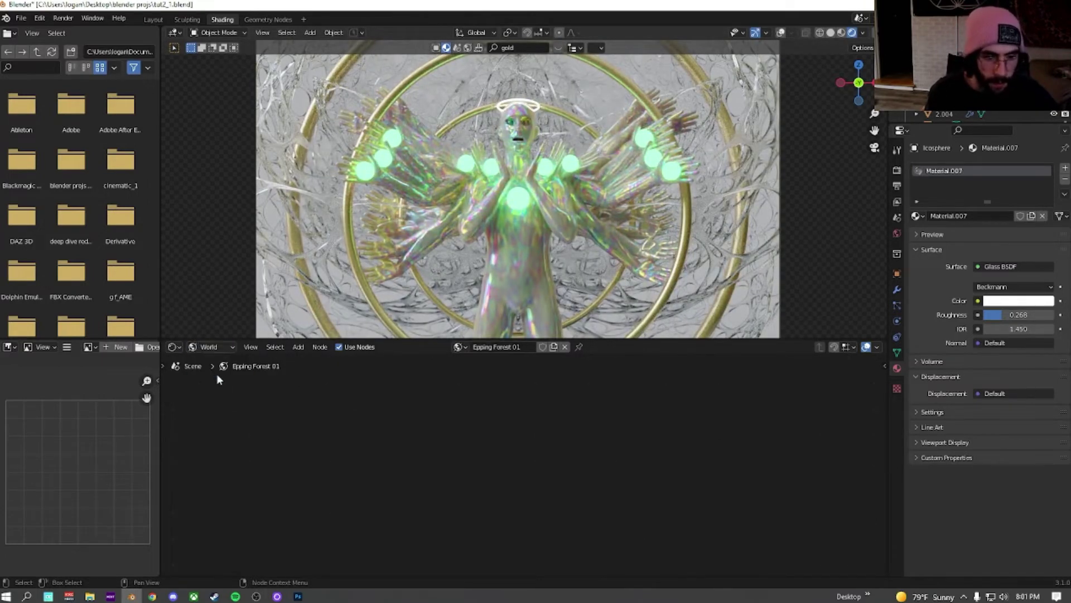
{"action": "scroll", "coordinate": [535, 436], "scroll_direction": "down", "scroll_amount": 7}
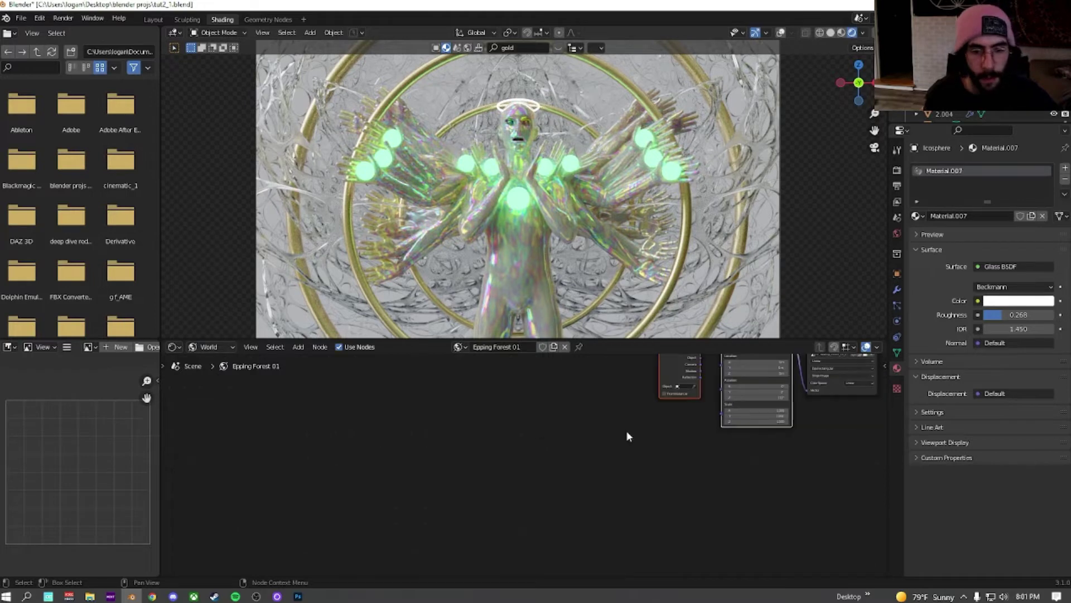
{"action": "middle_click_drag", "start_coordinate": [658, 426], "coordinate": [462, 508]}
{"action": "middle_click_drag", "start_coordinate": [762, 390], "coordinate": [586, 417]}
{"action": "scroll", "coordinate": [586, 417], "scroll_direction": "up", "scroll_amount": 4}
{"action": "left_click_drag", "start_coordinate": [607, 376], "coordinate": [558, 449]}
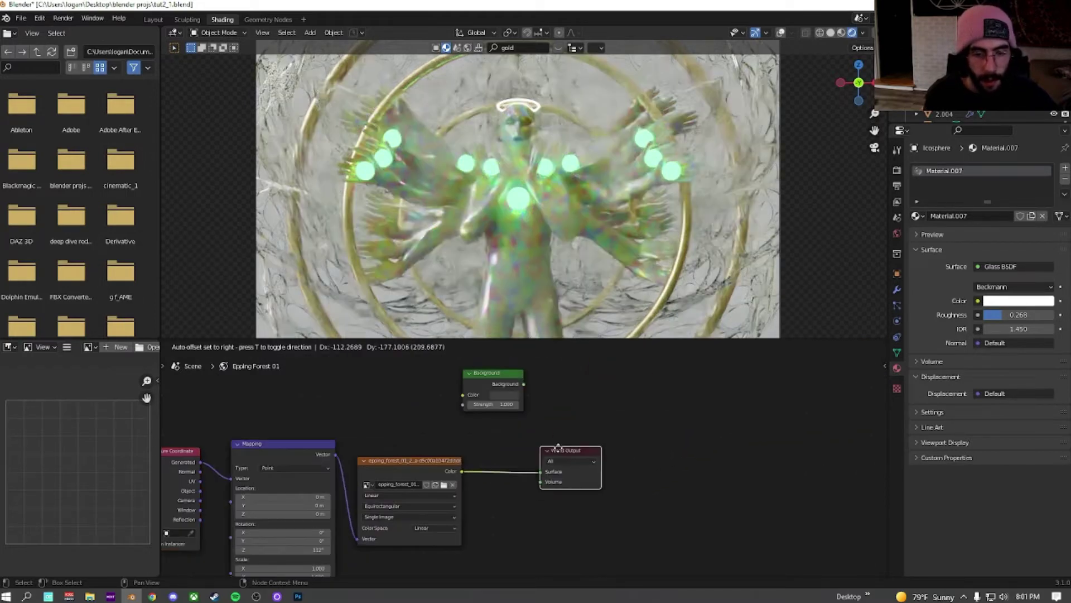
{"action": "scroll", "coordinate": [523, 487], "scroll_direction": "up", "scroll_amount": 2}
{"action": "left_click_drag", "start_coordinate": [607, 419], "coordinate": [580, 418]}
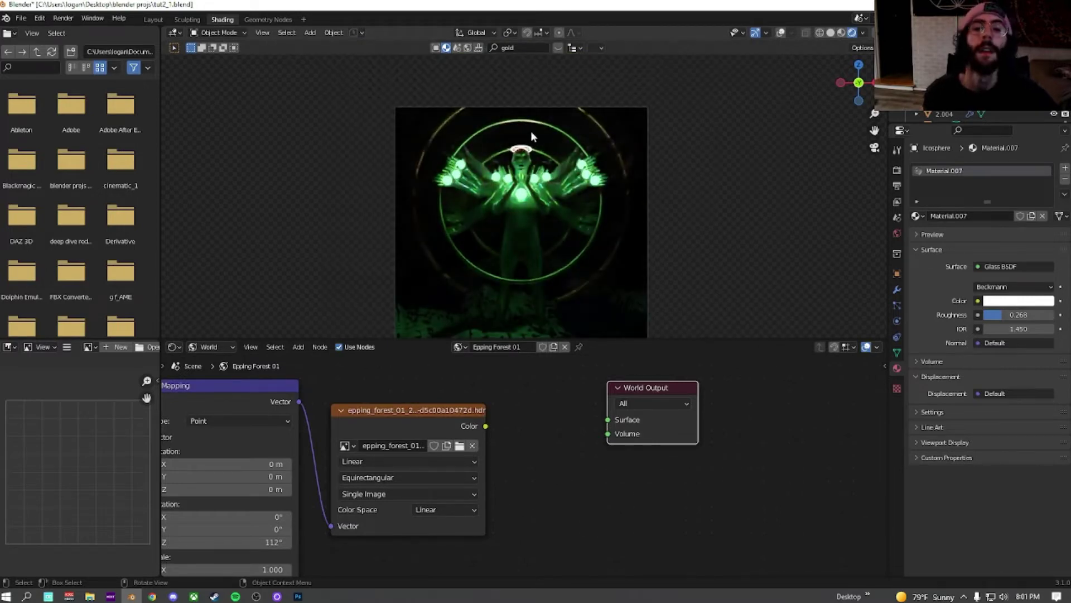
Step: Add an area light to the scene in solid shading and turn the viewport overlays back on
{"action": "left_click", "coordinate": [830, 34]}
{"action": "middle_click_drag", "start_coordinate": [552, 169], "coordinate": [550, 203]}
{"action": "scroll", "coordinate": [544, 192], "scroll_direction": "down", "scroll_amount": 5}
{"action": "key", "text": "shift+a"}
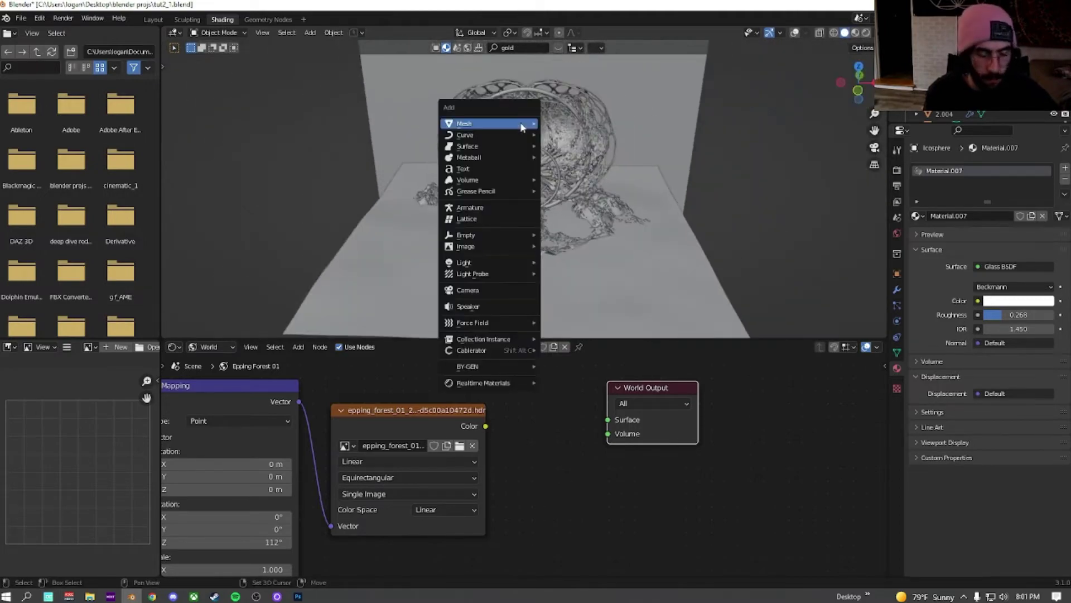
{"action": "mouse_move", "coordinate": [528, 262]}
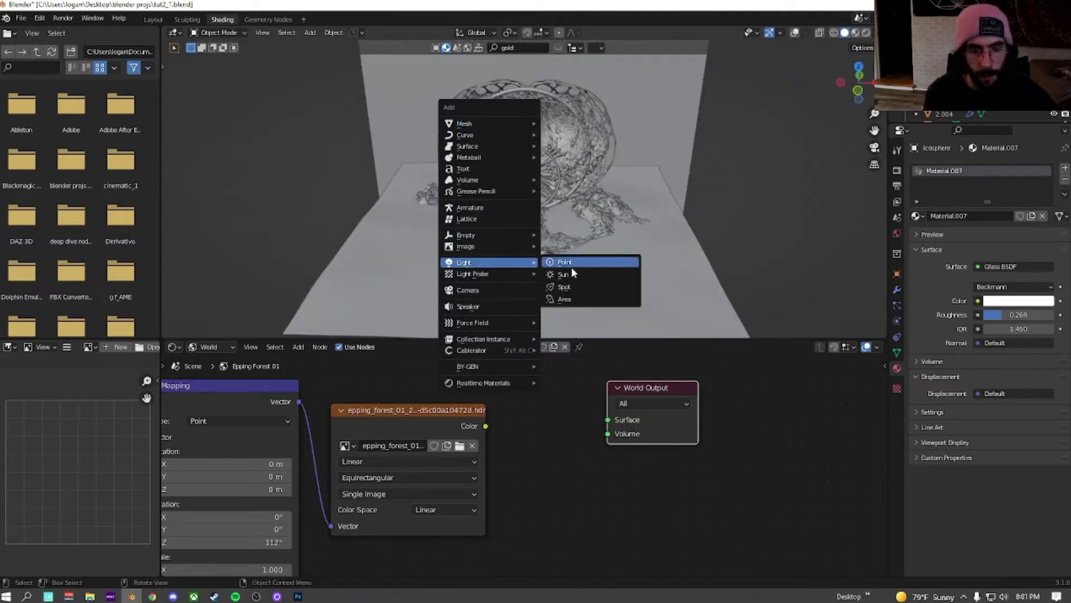
{"action": "key", "text": "Return"}
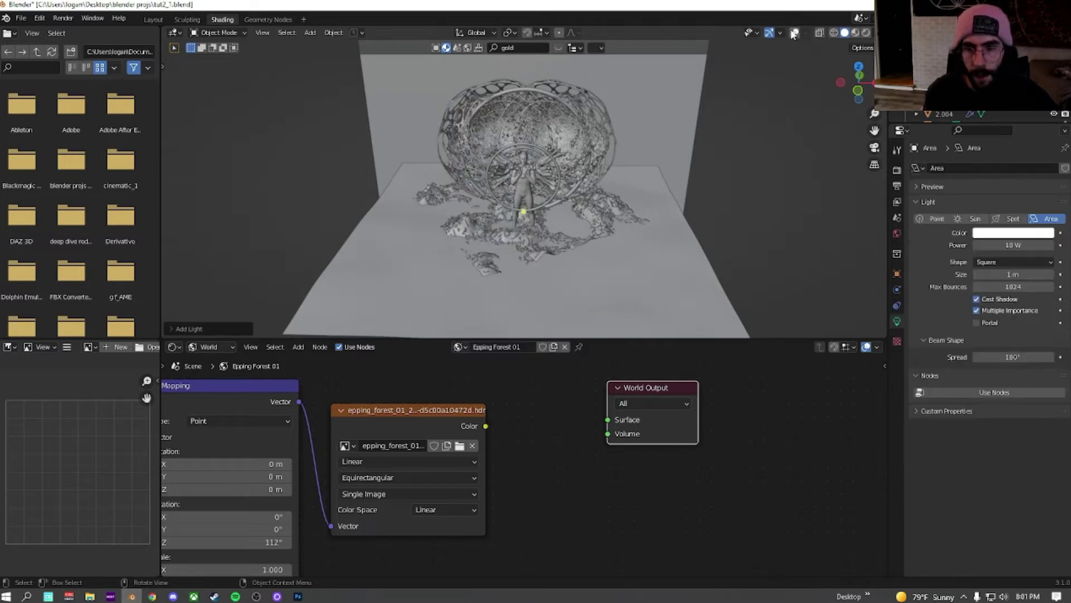
{"action": "left_click", "coordinate": [795, 33]}
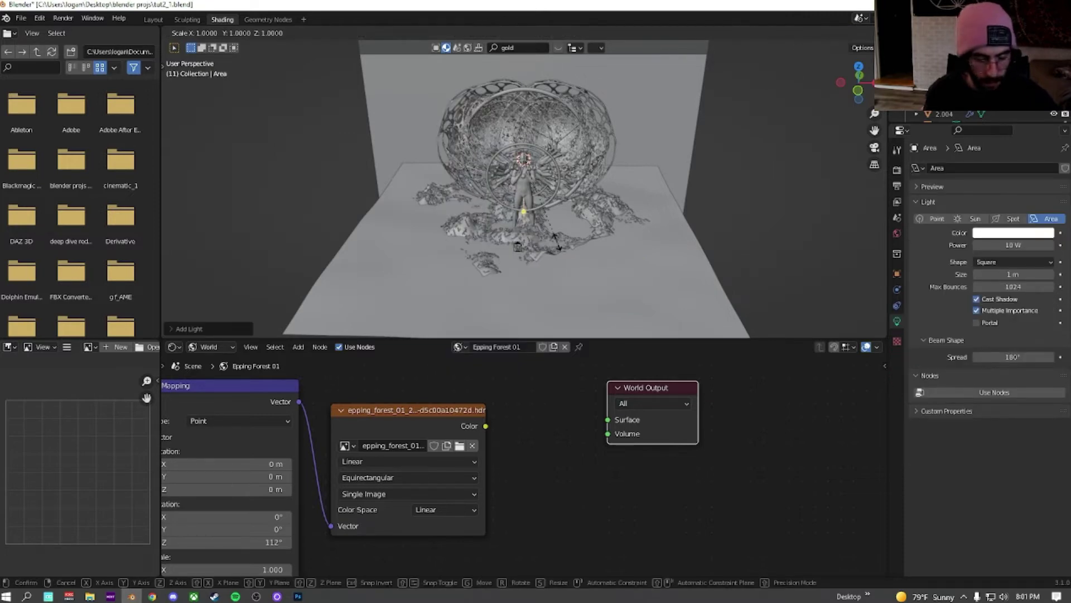
Step: Enlarge the new area light and move it along Y behind the figure and up along Z
{"action": "key", "text": "f"}
{"action": "key", "text": "g"}
{"action": "key", "text": "y"}
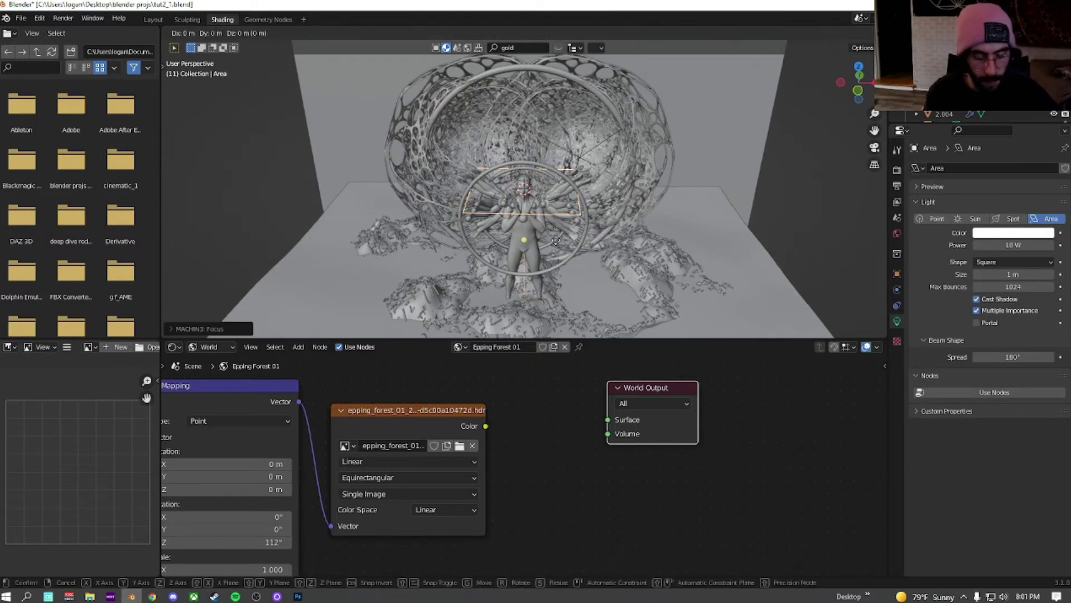
{"action": "left_click", "coordinate": [562, 180]}
{"action": "key", "text": "g"}
{"action": "key", "text": "z"}
{"action": "left_click", "coordinate": [566, 131]}
{"action": "middle_click_drag", "start_coordinate": [566, 132], "coordinate": [543, 130]}
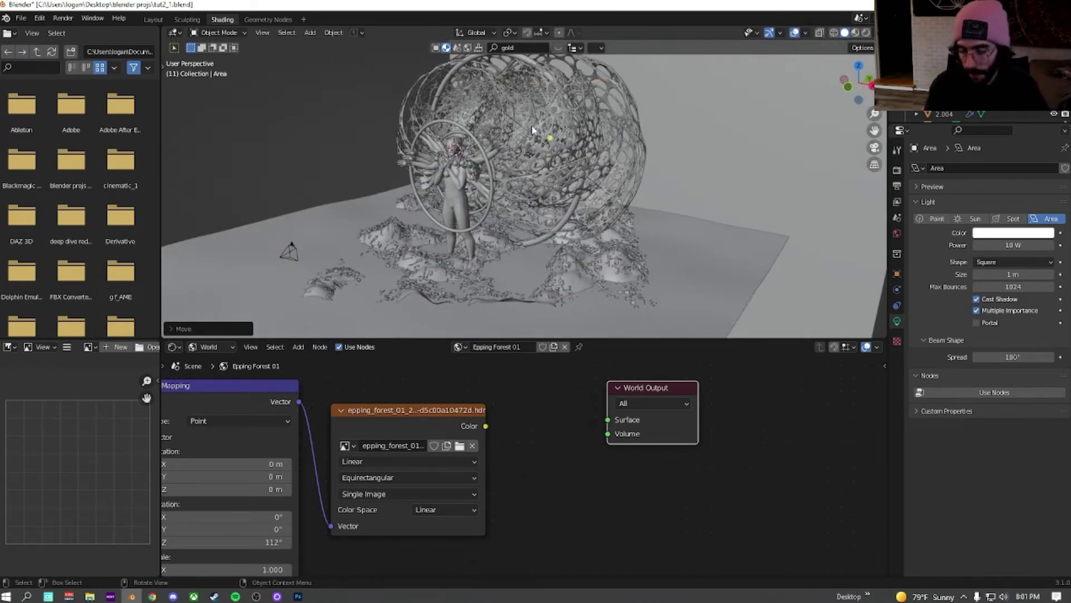
Step: Position the area light above the web-like sphere in the right side view and tilt it toward the figure
{"action": "key", "text": "KP_3"}
{"action": "scroll", "coordinate": [532, 130], "scroll_direction": "down", "scroll_amount": 3}
{"action": "key", "text": "g"}
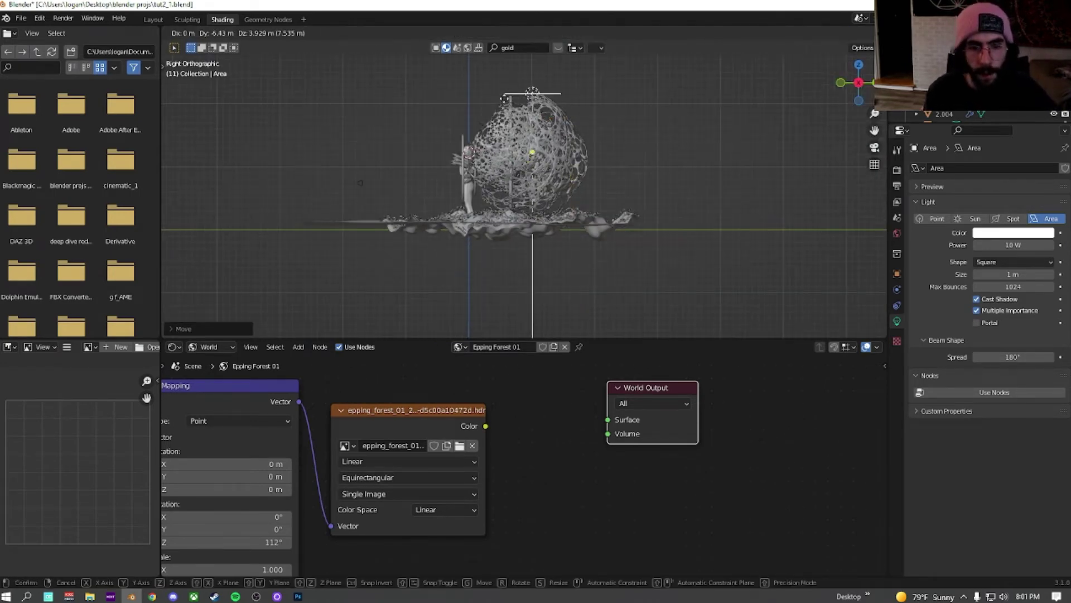
{"action": "left_click", "coordinate": [505, 98]}
{"action": "key", "text": "r"}
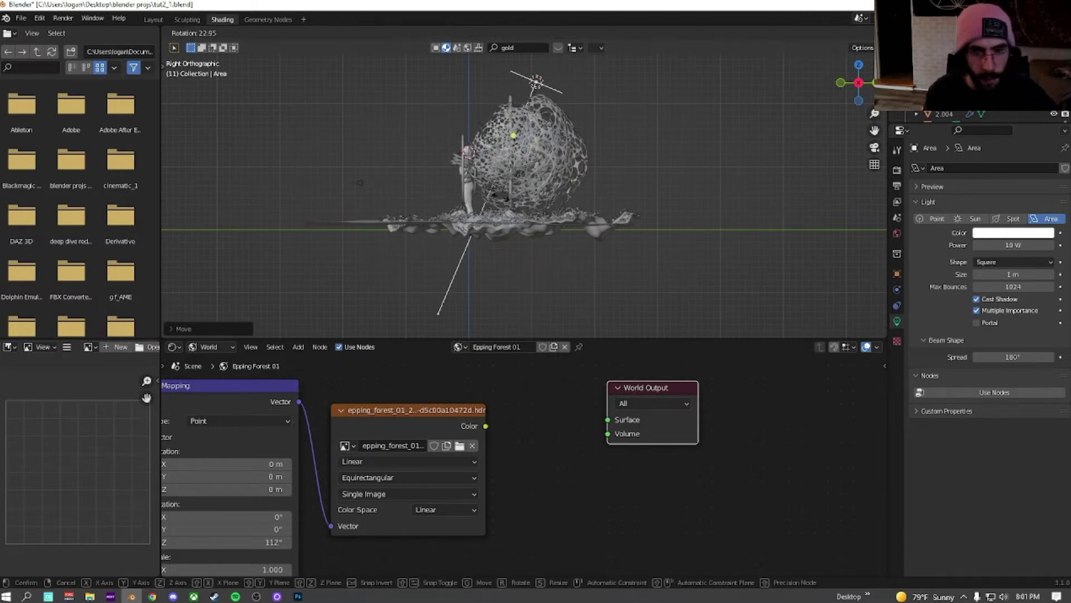
{"action": "left_click", "coordinate": [583, 185]}
{"action": "key", "text": "KP_0"}
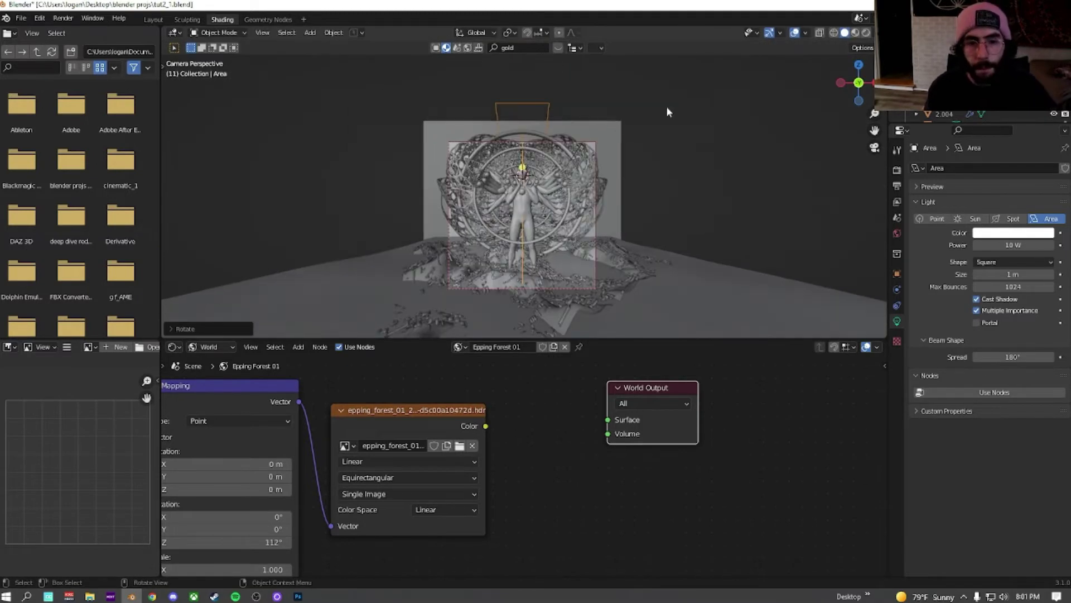
Step: Set the upper area light's power to 1000 W and check the rendered camera view with overlays hidden
{"action": "left_click", "coordinate": [984, 246]}
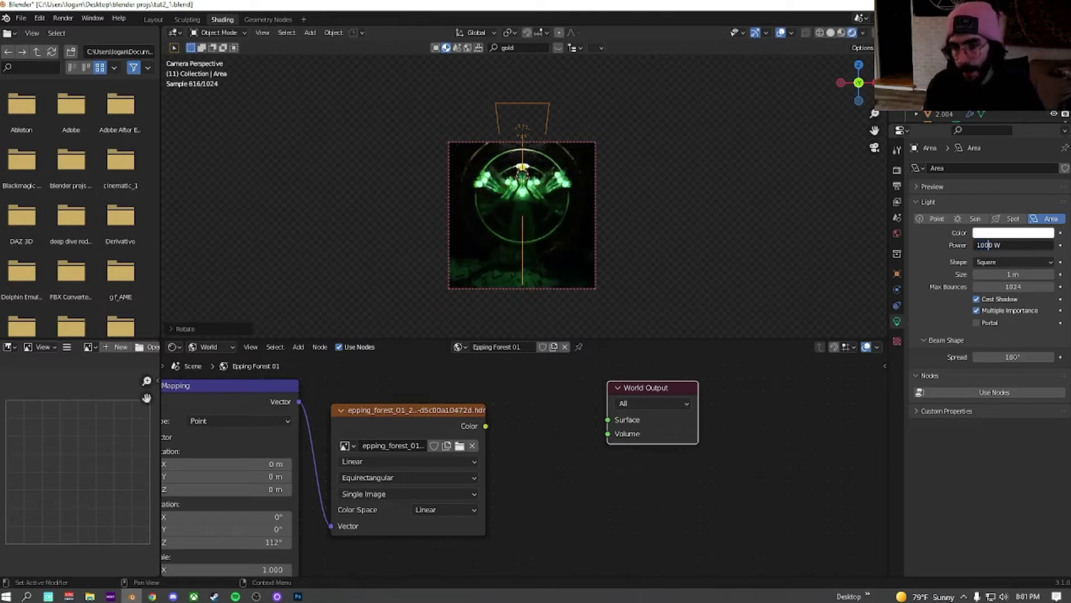
{"action": "key", "text": "Return"}
{"action": "scroll", "coordinate": [748, 227], "scroll_direction": "up", "scroll_amount": 1}
{"action": "left_click", "coordinate": [782, 34]}
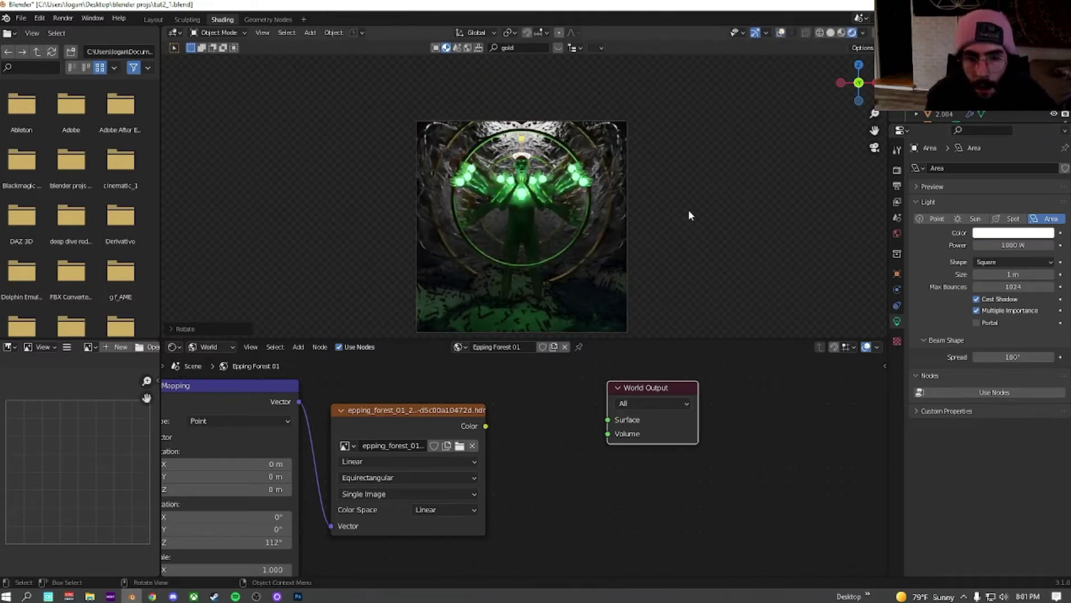
{"action": "scroll", "coordinate": [631, 209], "scroll_direction": "up", "scroll_amount": 5}
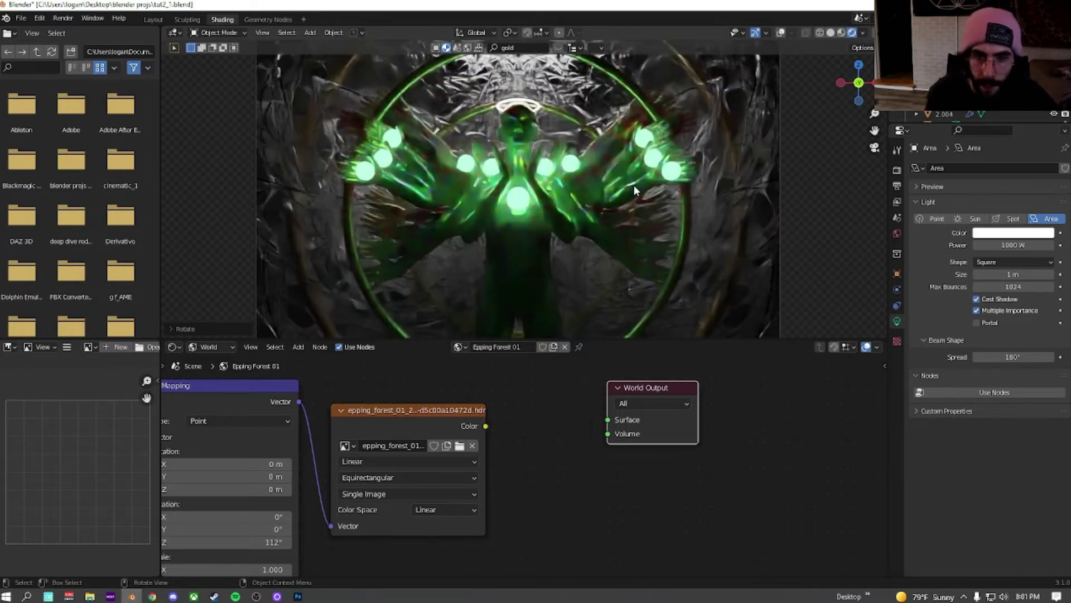
Step: Set the upper area light's power to 3000 W
{"action": "left_click", "coordinate": [1007, 246]}
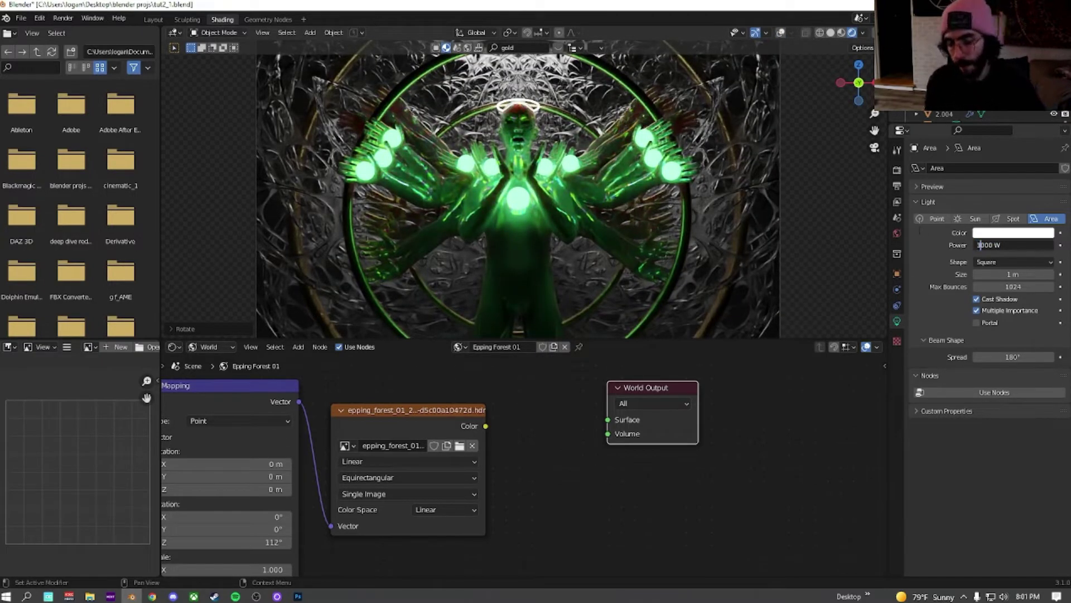
{"action": "key", "text": "Return"}
{"action": "scroll", "coordinate": [655, 196], "scroll_direction": "down", "scroll_amount": 3}
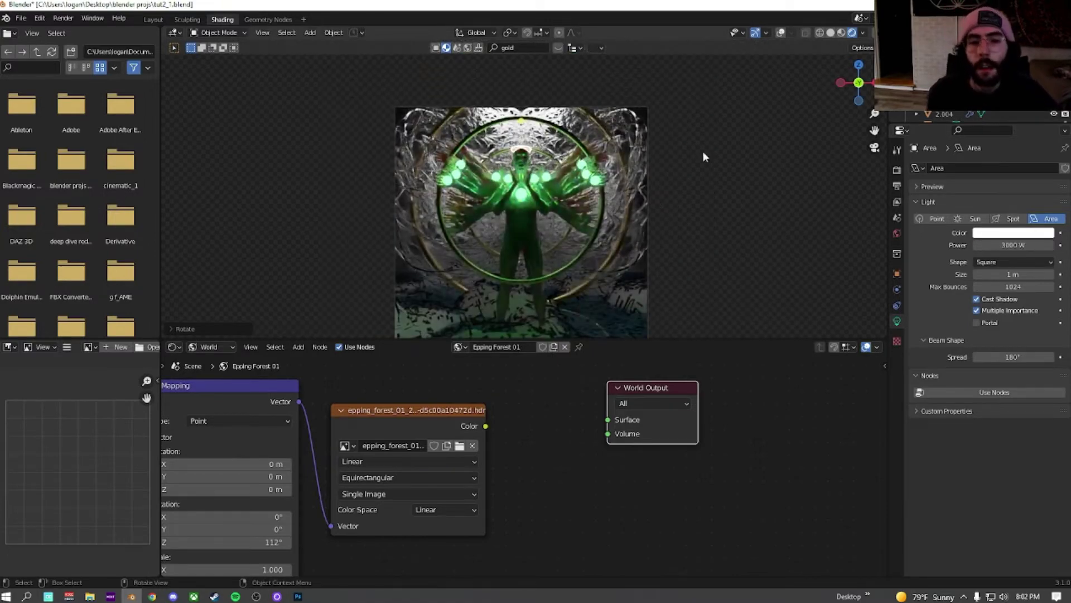
Step: Add a second area light in solid shading and scale it up by a factor of 9
{"action": "left_click", "coordinate": [830, 32]}
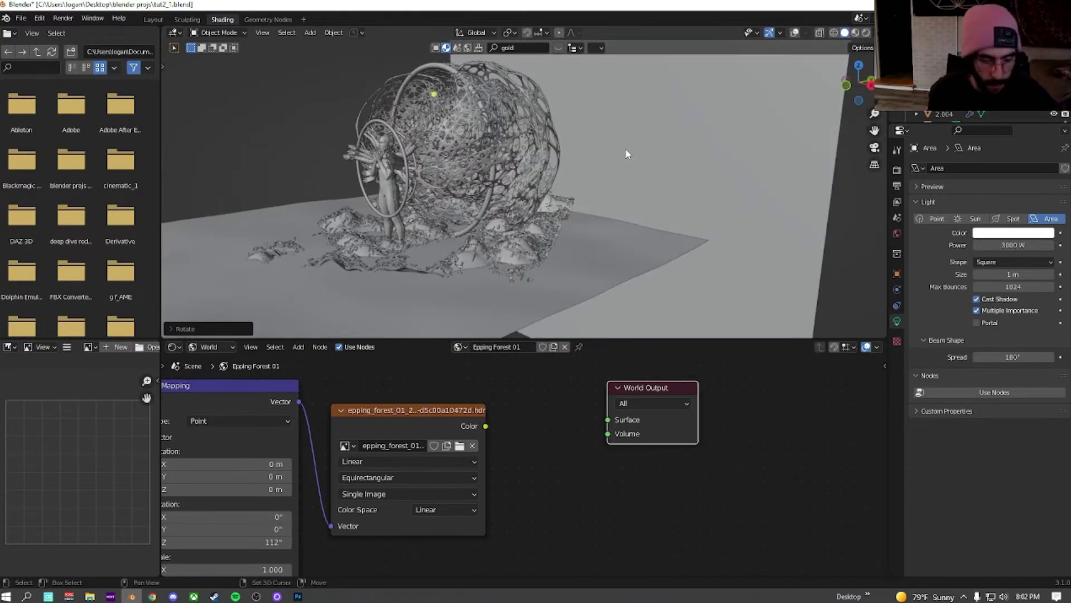
{"action": "key", "text": "shift+a"}
{"action": "mouse_move", "coordinate": [625, 149]}
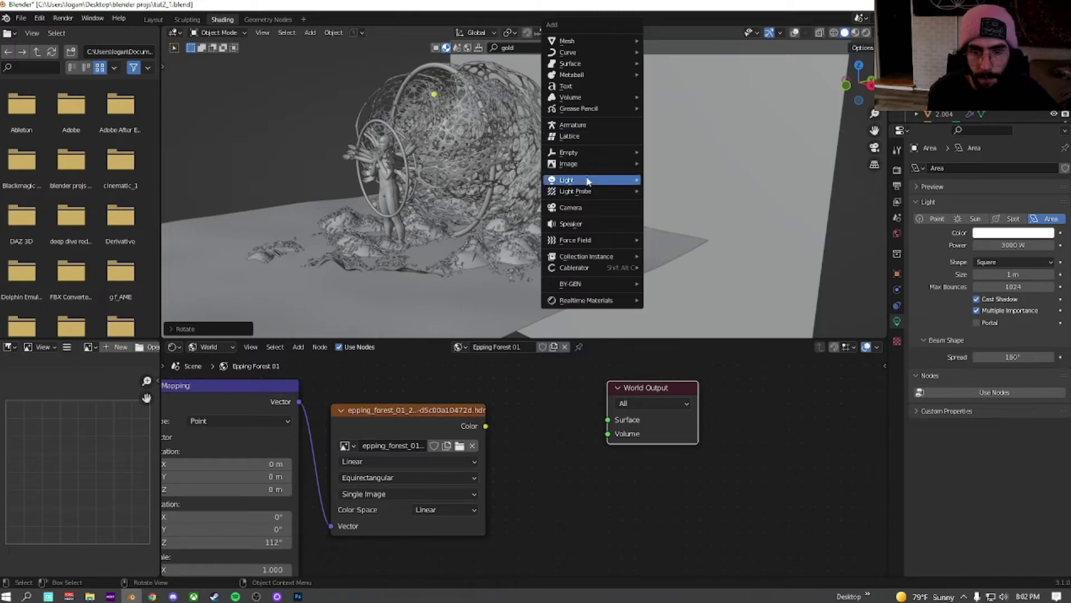
{"action": "mouse_move", "coordinate": [603, 180]}
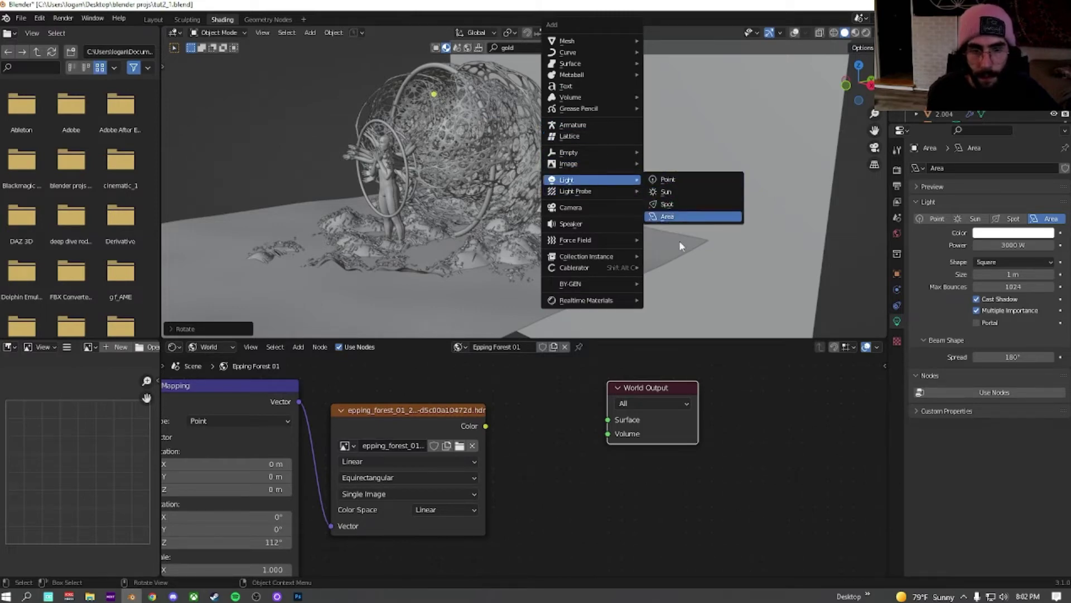
{"action": "left_click", "coordinate": [672, 217]}
{"action": "key", "text": "s"}
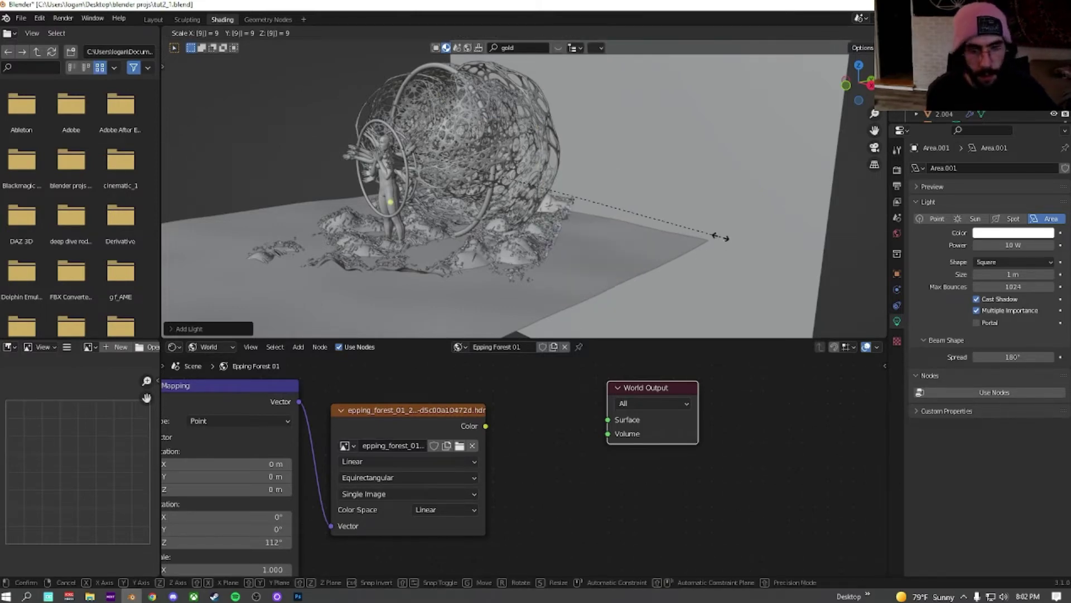
{"action": "left_click", "coordinate": [723, 241]}
Step: Move the second area light along Y to the front of the figure and lower it along Z
{"action": "key", "text": "g"}
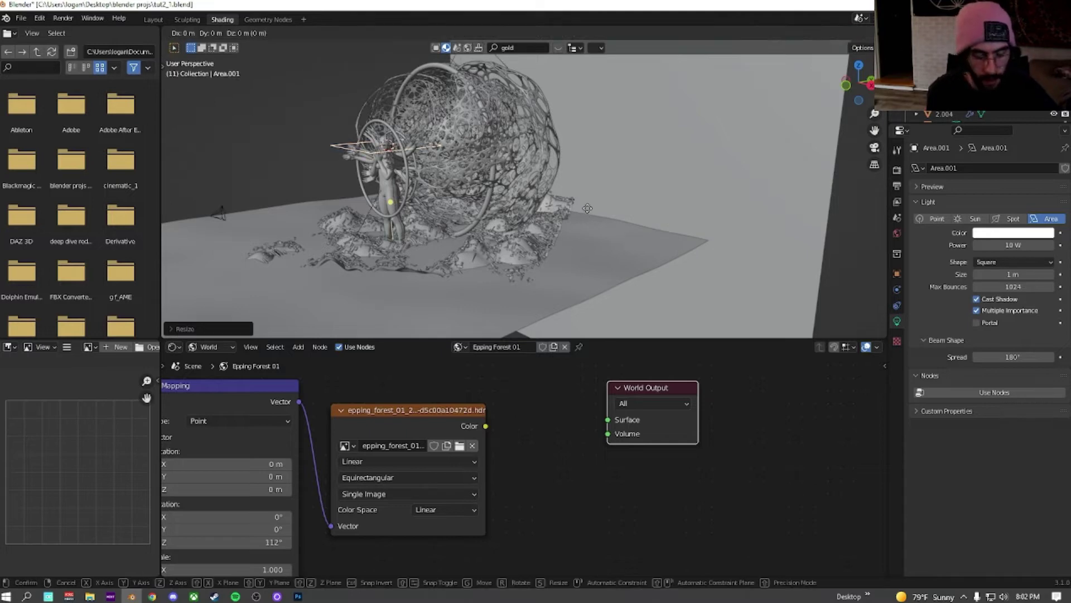
{"action": "key", "text": "y"}
{"action": "left_click", "coordinate": [514, 233]}
{"action": "key", "text": "KP_3"}
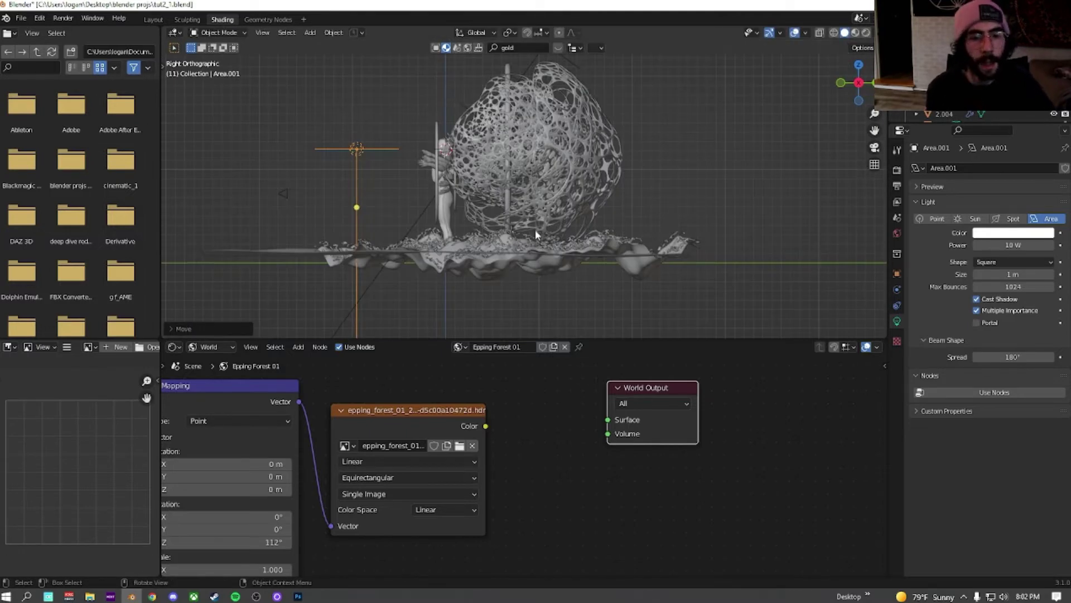
{"action": "key", "text": "g"}
{"action": "key", "text": "z"}
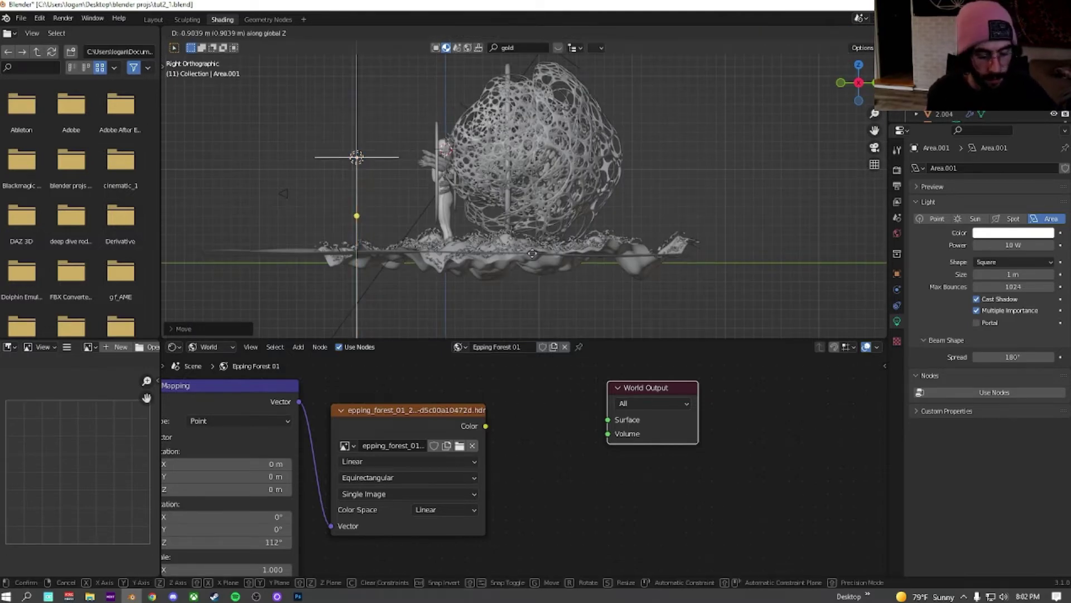
Step: Rotate the second area light to aim upward at the figure and move it closer to the legs
{"action": "key", "text": "r"}
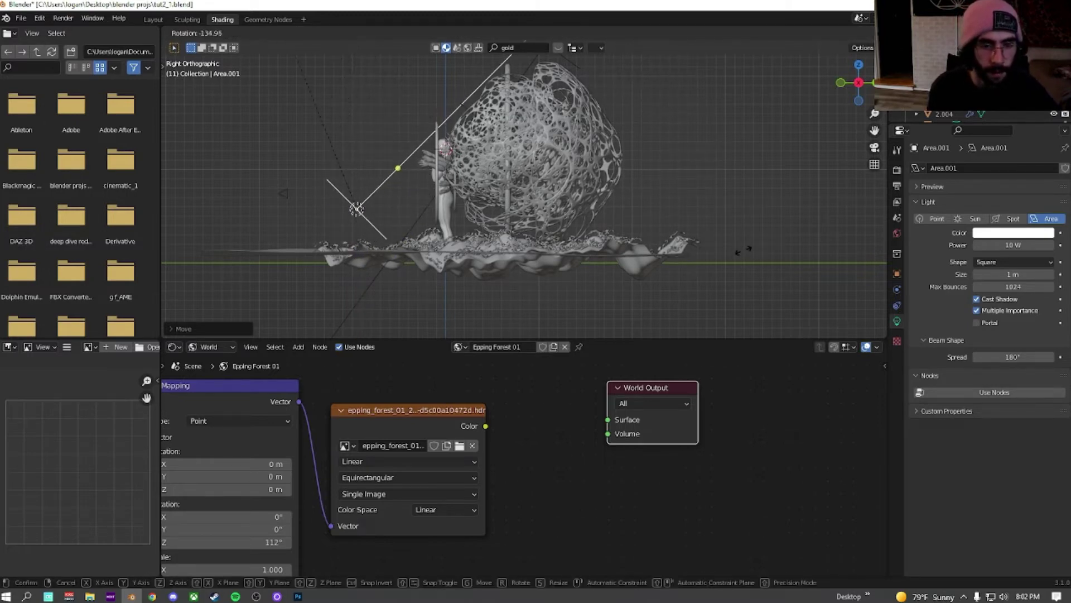
{"action": "left_click", "coordinate": [195, 59]}
{"action": "key", "text": "g"}
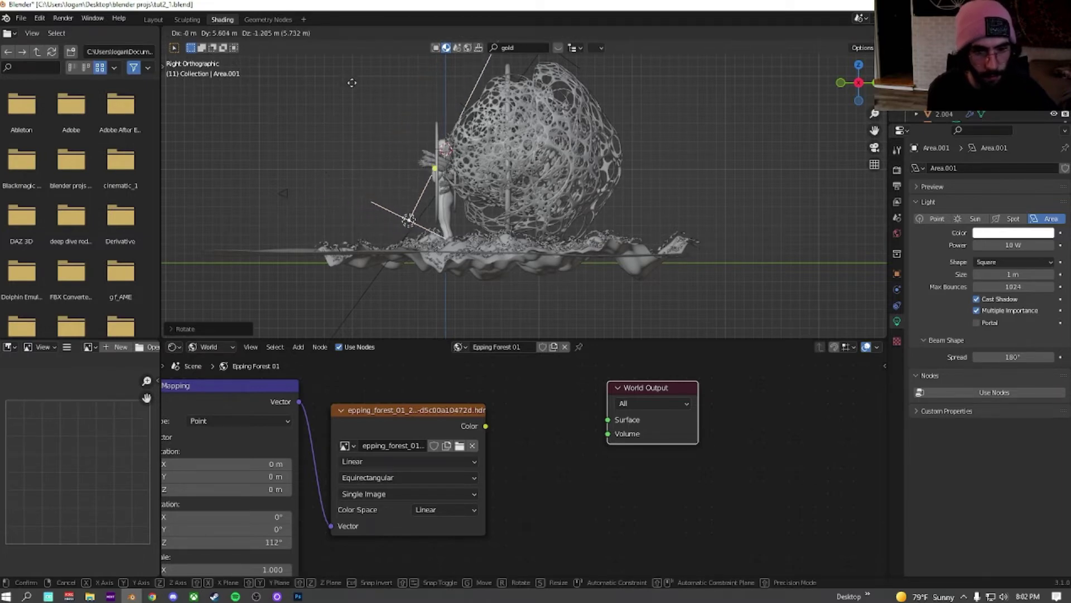
{"action": "left_click", "coordinate": [410, 113]}
Step: Adjust the second area light's scale and refine its upward tilt, returning to the camera view
{"action": "key", "text": "s"}
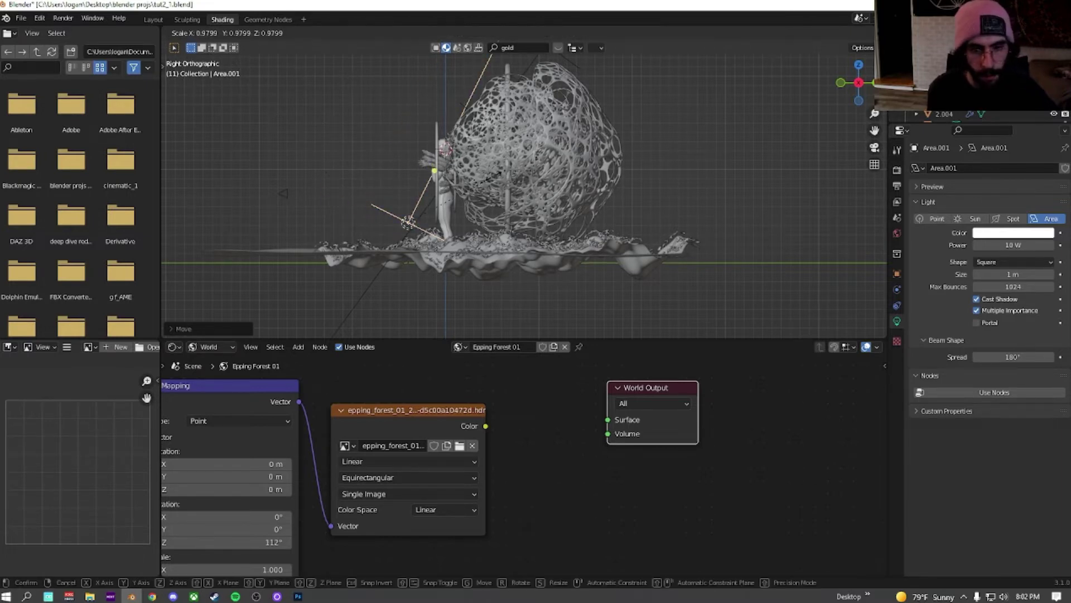
{"action": "left_click", "coordinate": [470, 193]}
{"action": "key", "text": "r"}
{"action": "left_click", "coordinate": [458, 106]}
{"action": "key", "text": "KP_0"}
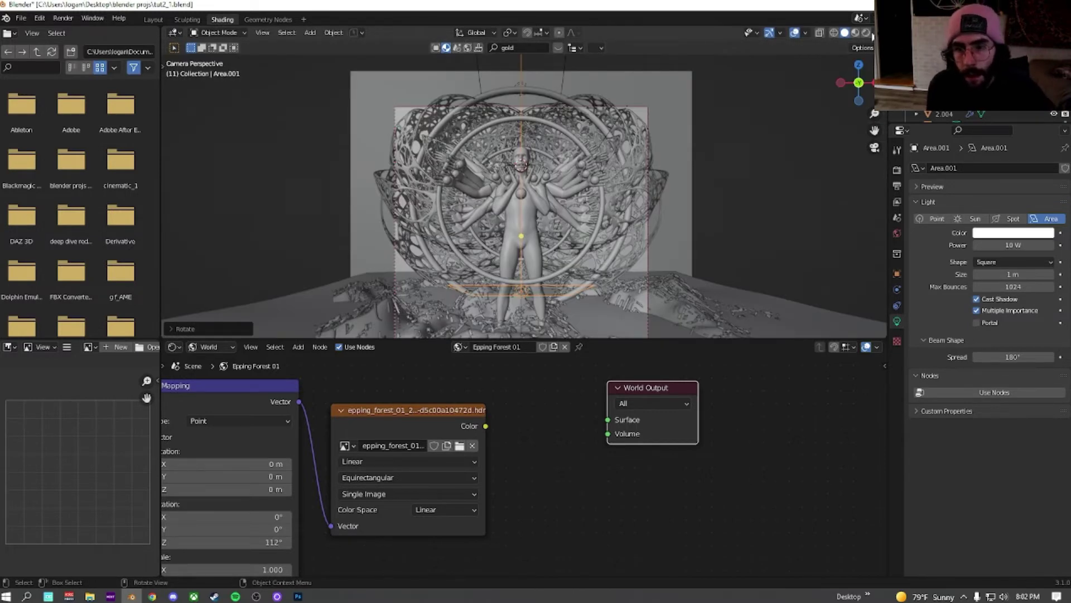
Step: Set the second area light's power to 50 W and inspect the figure's legs in rendered shading without overlays
{"action": "key", "text": "z"}
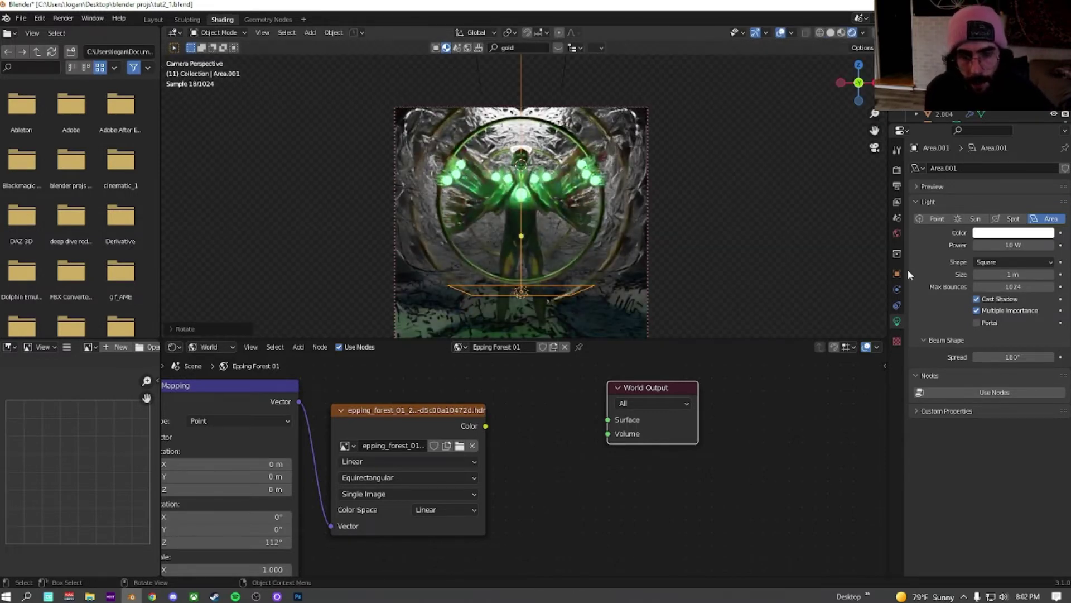
{"action": "left_click", "coordinate": [1012, 246]}
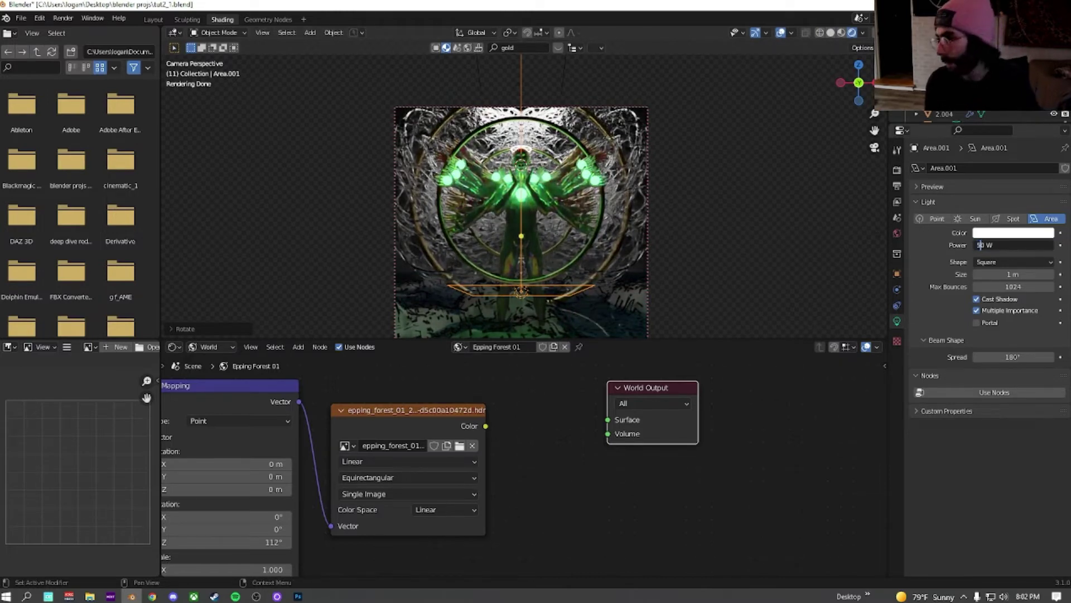
{"action": "key", "text": "Return"}
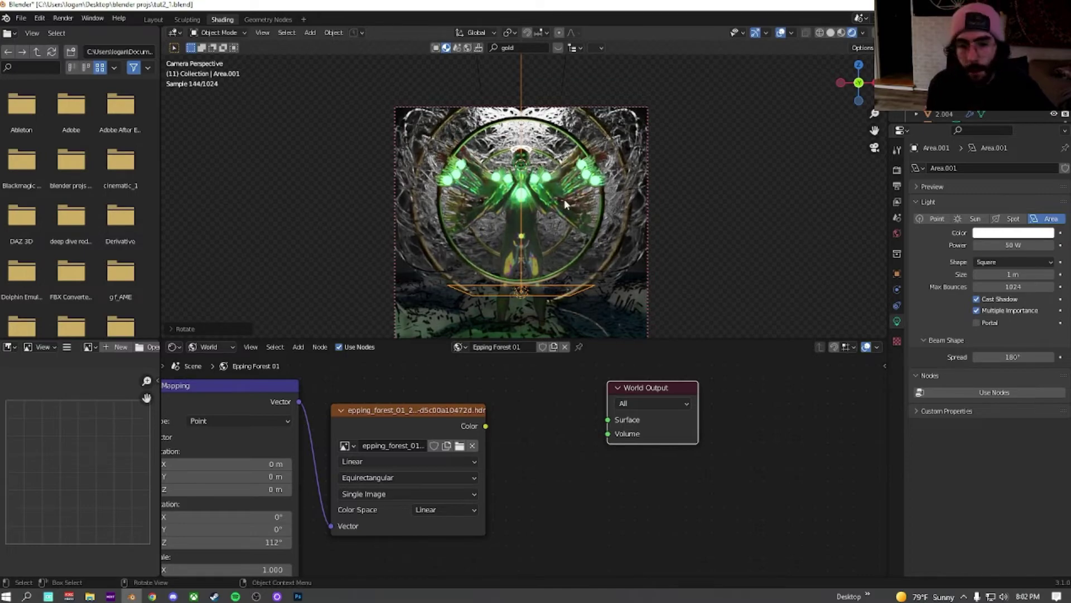
{"action": "left_click", "coordinate": [780, 32]}
{"action": "scroll", "coordinate": [592, 231], "scroll_direction": "up", "scroll_amount": 5}
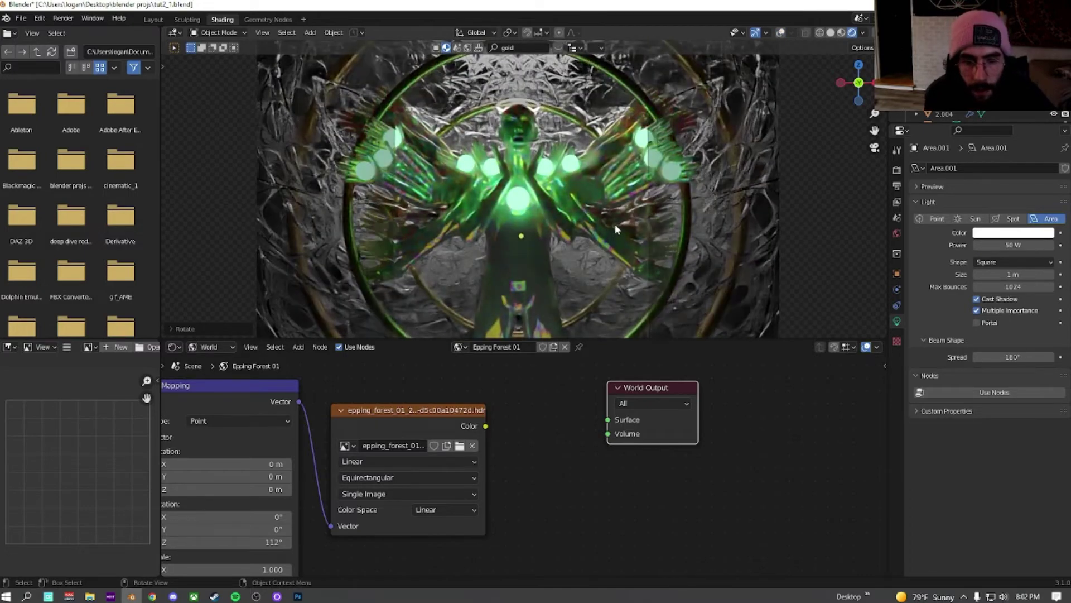
{"action": "scroll", "coordinate": [615, 223], "scroll_direction": "down", "scroll_amount": 3}
{"action": "middle_click_drag", "start_coordinate": [564, 266], "coordinate": [511, 192], "text": "shift"}
{"action": "scroll", "coordinate": [580, 170], "scroll_direction": "up", "scroll_amount": 3}
{"action": "scroll", "coordinate": [579, 174], "scroll_direction": "up", "scroll_amount": 3}
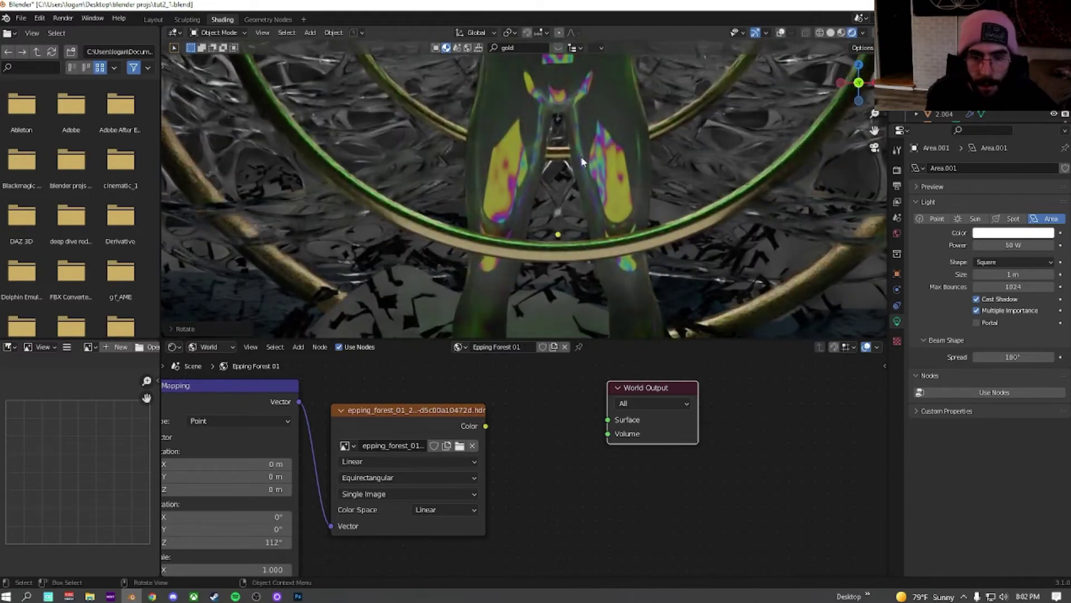
Step: Move the second area light farther in front of the figure and readjust its tilt in the solid side view
{"action": "left_click", "coordinate": [831, 33]}
{"action": "left_click", "coordinate": [794, 33]}
{"action": "middle_click_drag", "start_coordinate": [701, 120], "coordinate": [578, 140]}
{"action": "scroll", "coordinate": [578, 140], "scroll_direction": "down", "scroll_amount": 2}
{"action": "key", "text": "KP_3"}
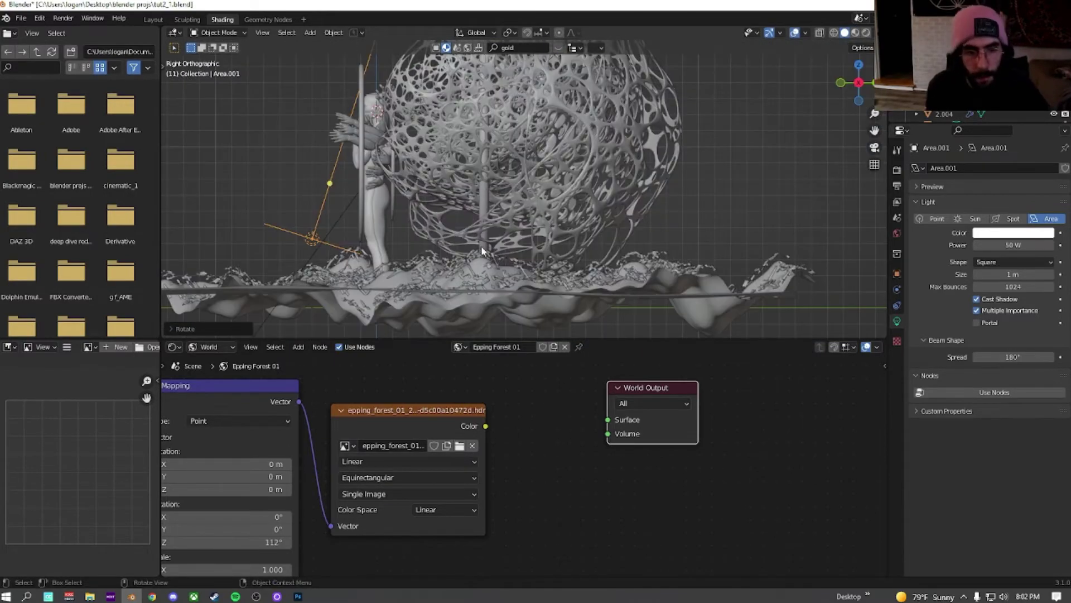
{"action": "key", "text": "g"}
{"action": "key", "text": "r"}
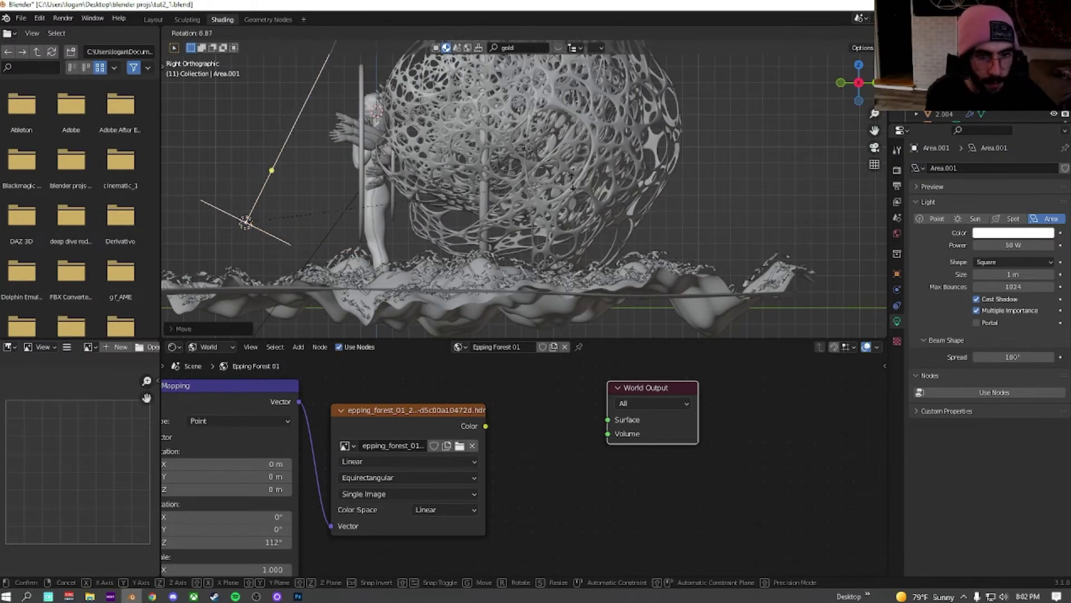
{"action": "left_click", "coordinate": [582, 311]}
{"action": "key", "text": "KP_0"}
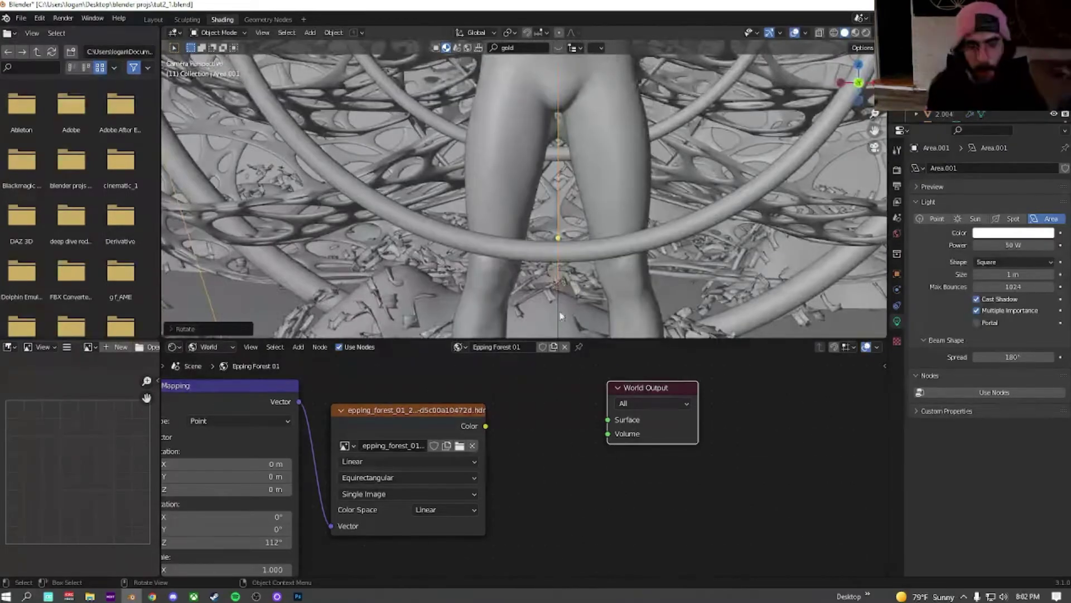
Step: Enlarge the second area light in the camera view and set its power to 2000 W
{"action": "key", "text": "s"}
{"action": "left_click", "coordinate": [786, 67]}
{"action": "left_click", "coordinate": [1004, 245]}
{"action": "key", "text": "Left"}
{"action": "key", "text": "Right"}
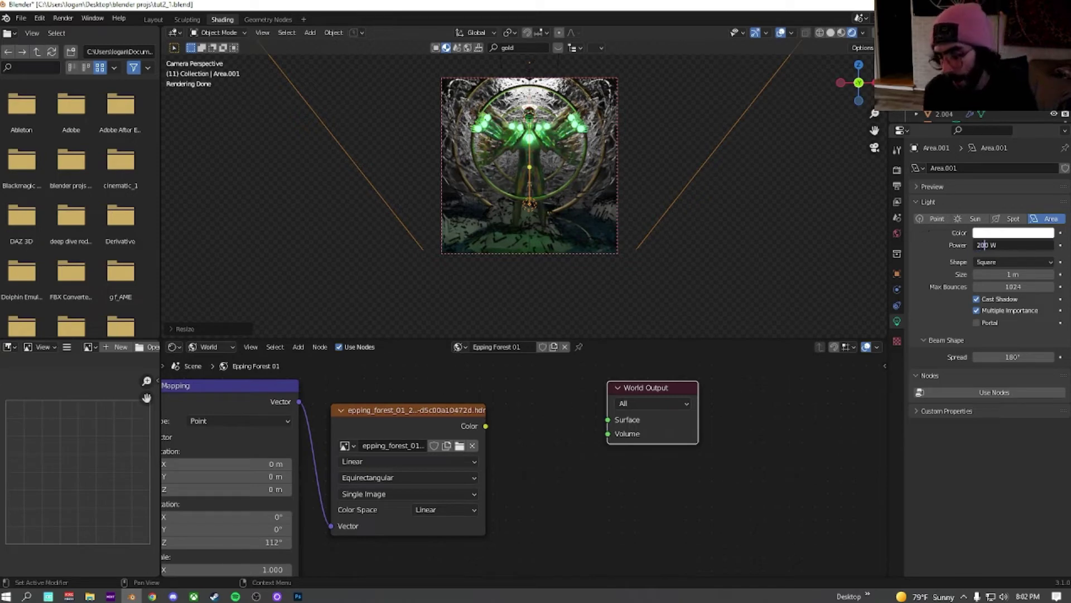
{"action": "type", "text": "0"}
{"action": "key", "text": "Return"}
Step: Reduce the second area light's power to 200 W and check the rendered figure with overlays hidden
{"action": "left_click", "coordinate": [987, 245]}
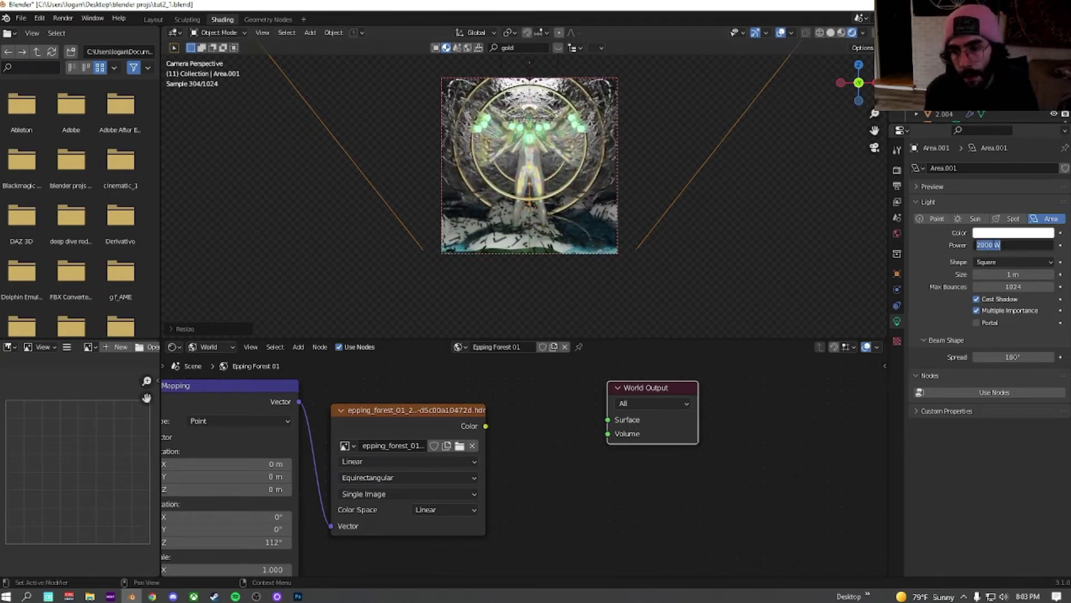
{"action": "key", "text": "BackSpace"}
{"action": "key", "text": "Return"}
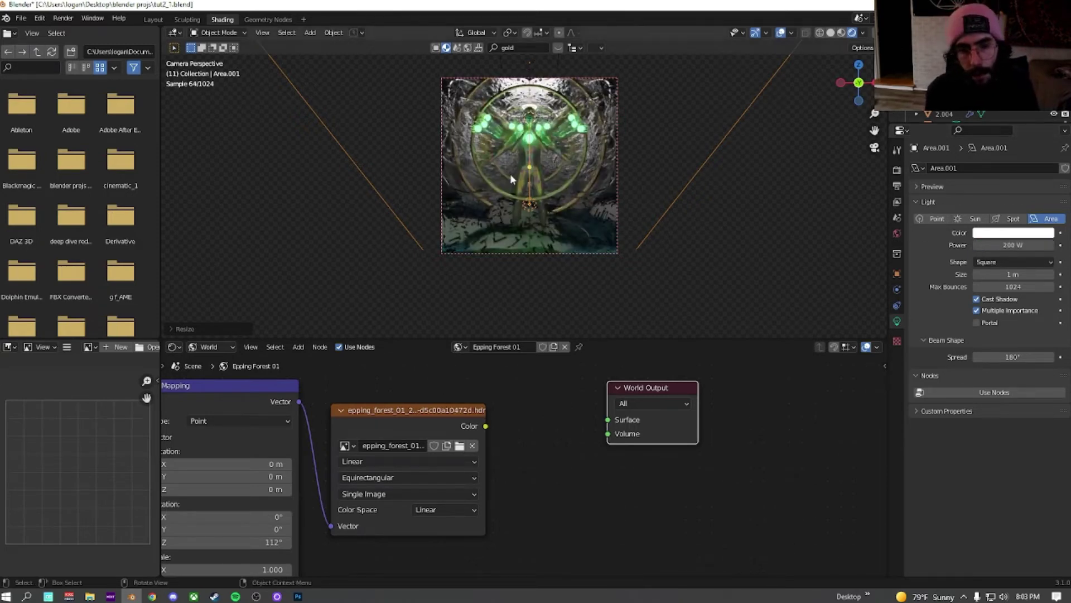
{"action": "scroll", "coordinate": [510, 173], "scroll_direction": "up", "scroll_amount": 3}
{"action": "left_click", "coordinate": [780, 32]}
{"action": "scroll", "coordinate": [633, 216], "scroll_direction": "down", "scroll_amount": 3}
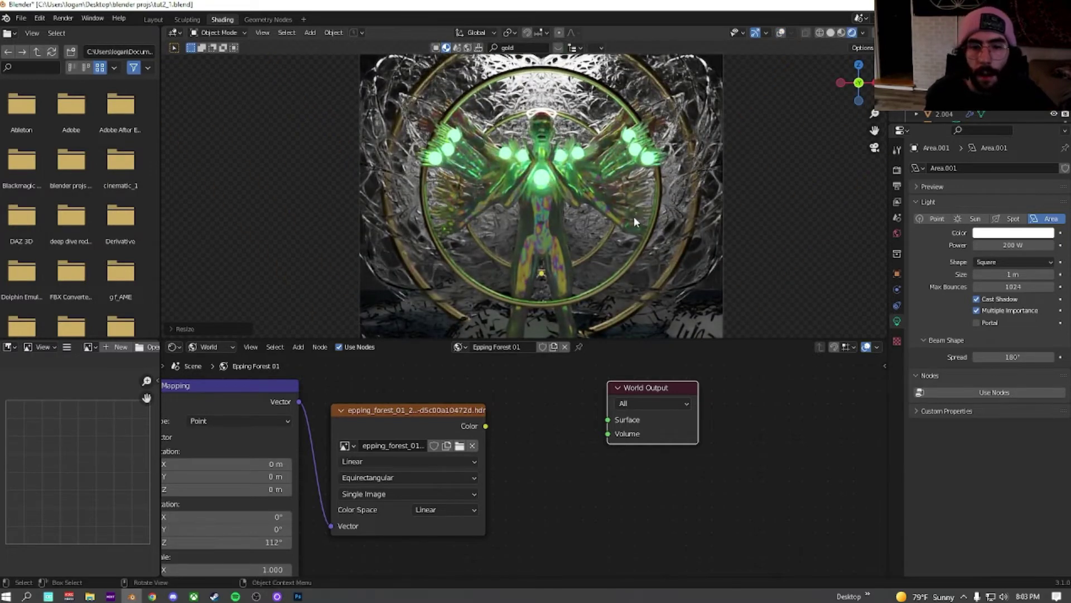
{"action": "scroll", "coordinate": [634, 216], "scroll_direction": "down", "scroll_amount": 3}
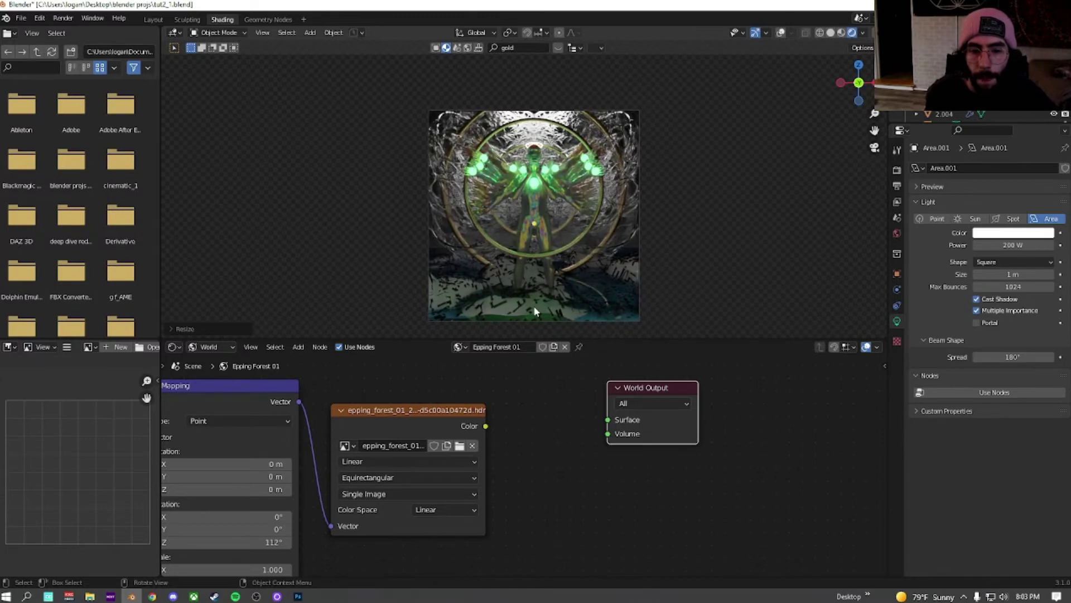
Step: Select the terrain plane with overlays shown and link the figure's iridescent material to it
{"action": "left_click", "coordinate": [537, 309]}
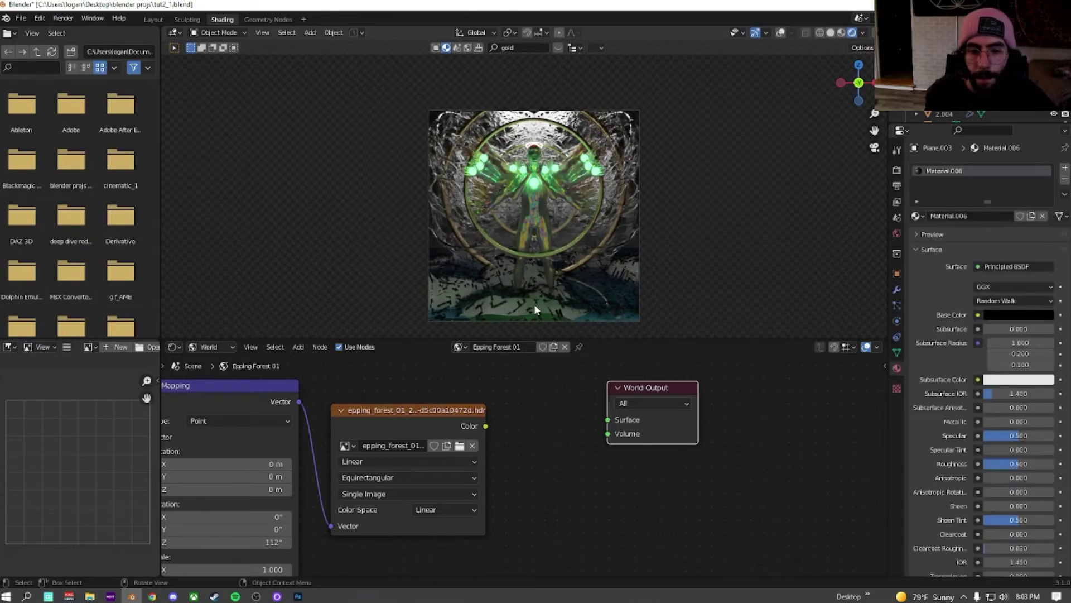
{"action": "left_click", "coordinate": [781, 33]}
{"action": "left_click", "coordinate": [491, 311]}
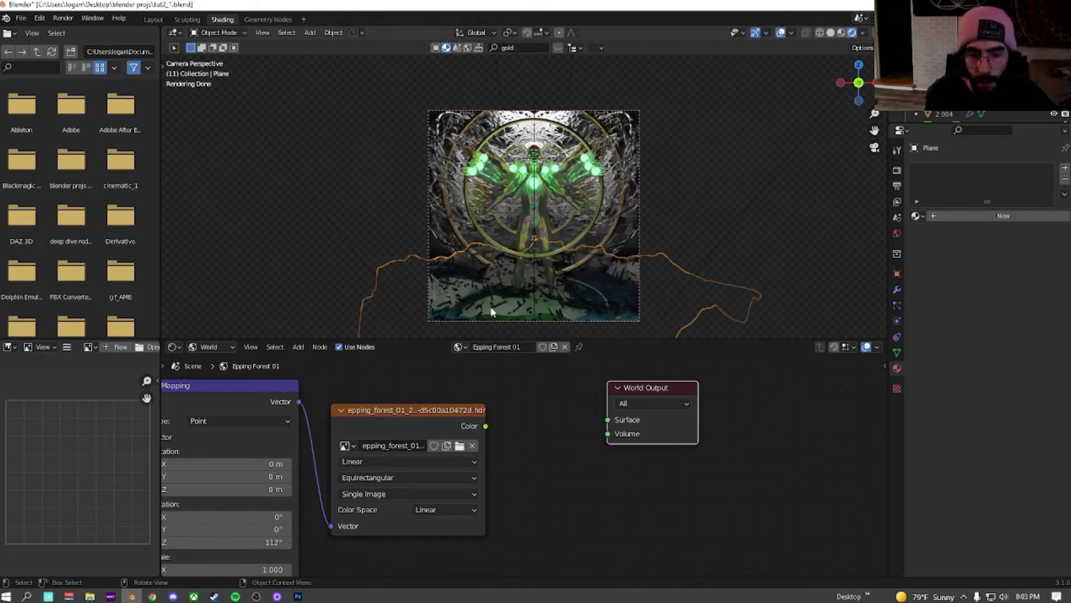
{"action": "left_click", "coordinate": [528, 227], "text": "shift"}
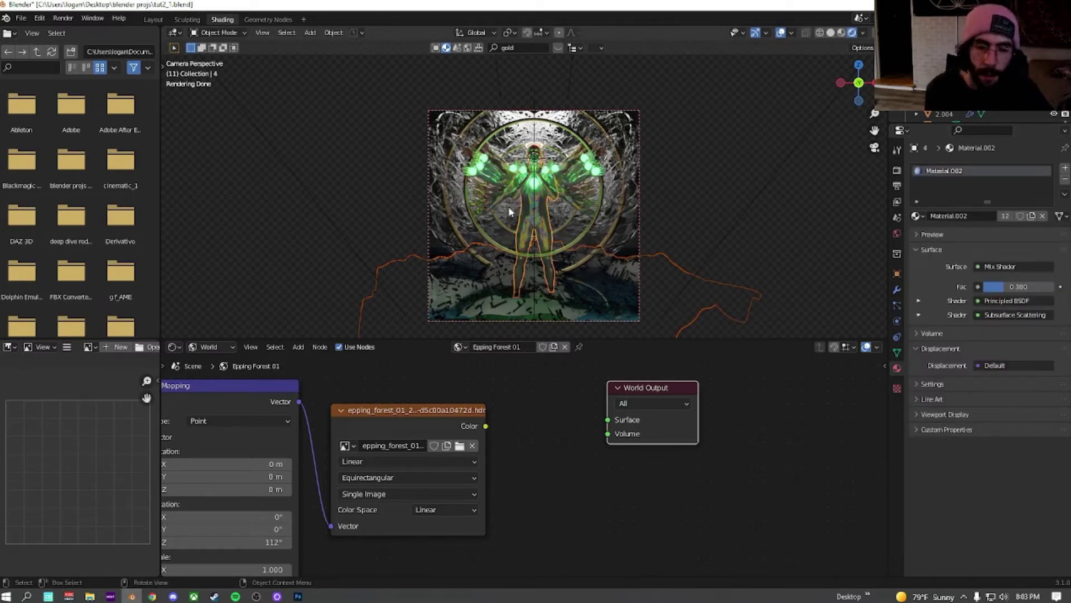
{"action": "key", "text": "ctrl+l"}
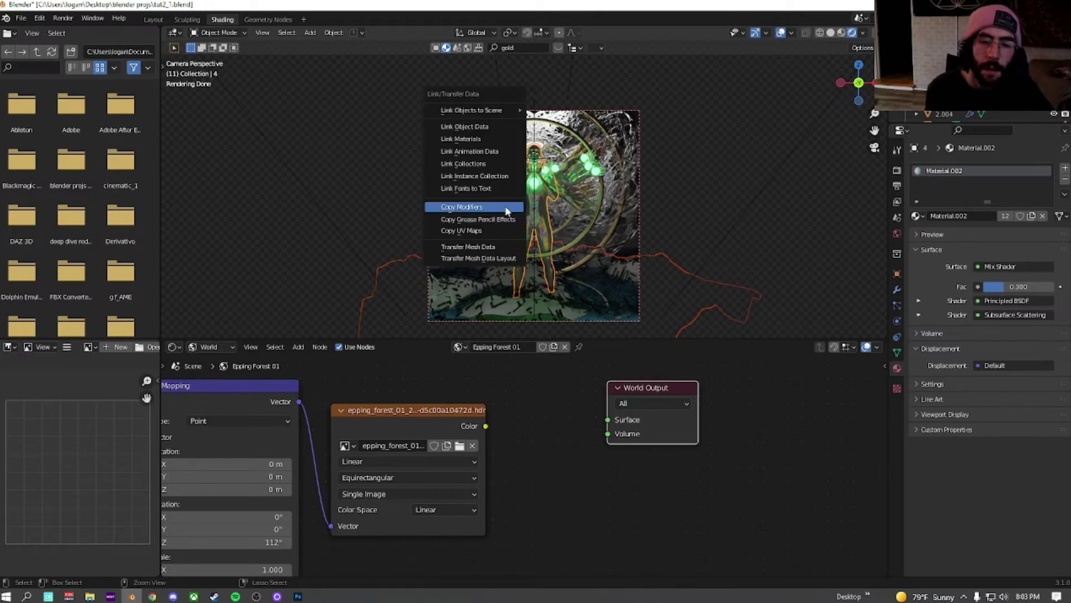
{"action": "left_click", "coordinate": [463, 139]}
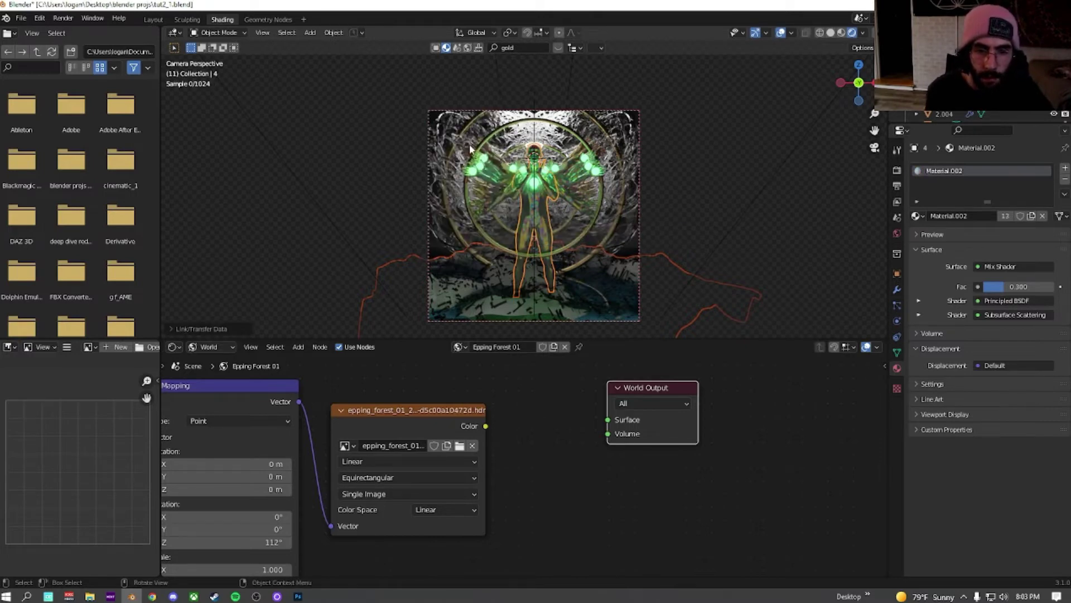
Step: Link the glowing chest sphere's green emission material to the strand mesh covering the ground
{"action": "left_click", "coordinate": [503, 301]}
{"action": "scroll", "coordinate": [537, 179], "scroll_direction": "up", "scroll_amount": 2}
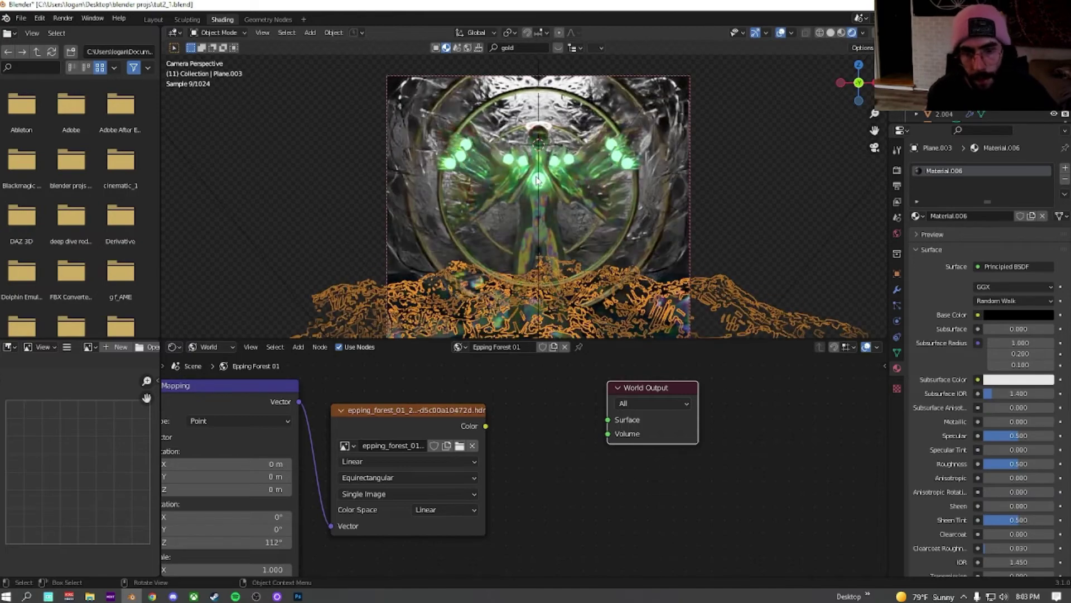
{"action": "left_click", "coordinate": [537, 180], "text": "shift"}
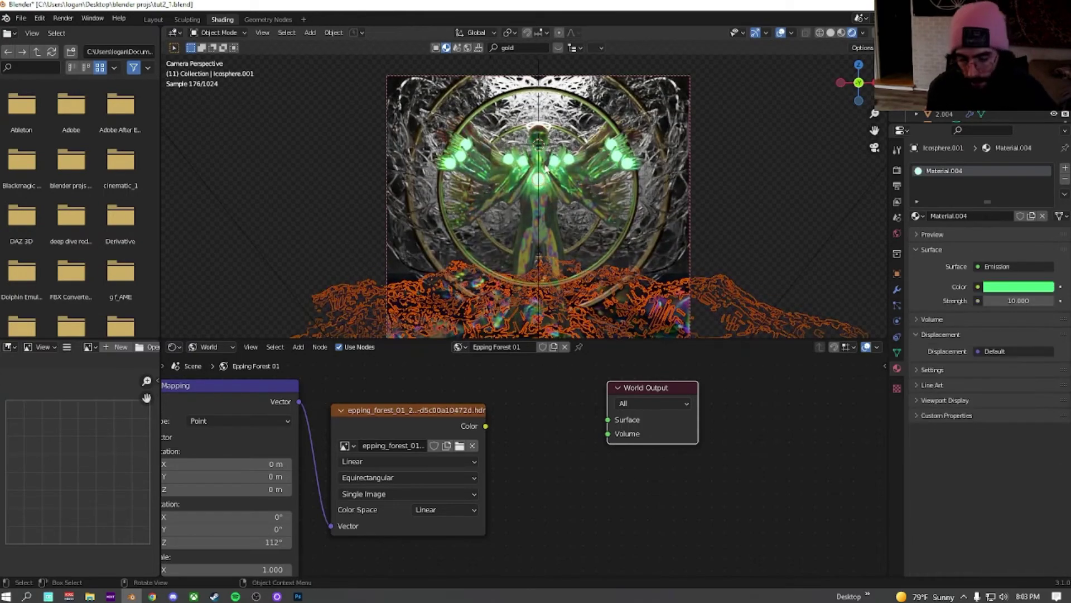
{"action": "key", "text": "ctrl+l"}
{"action": "left_click", "coordinate": [553, 157]}
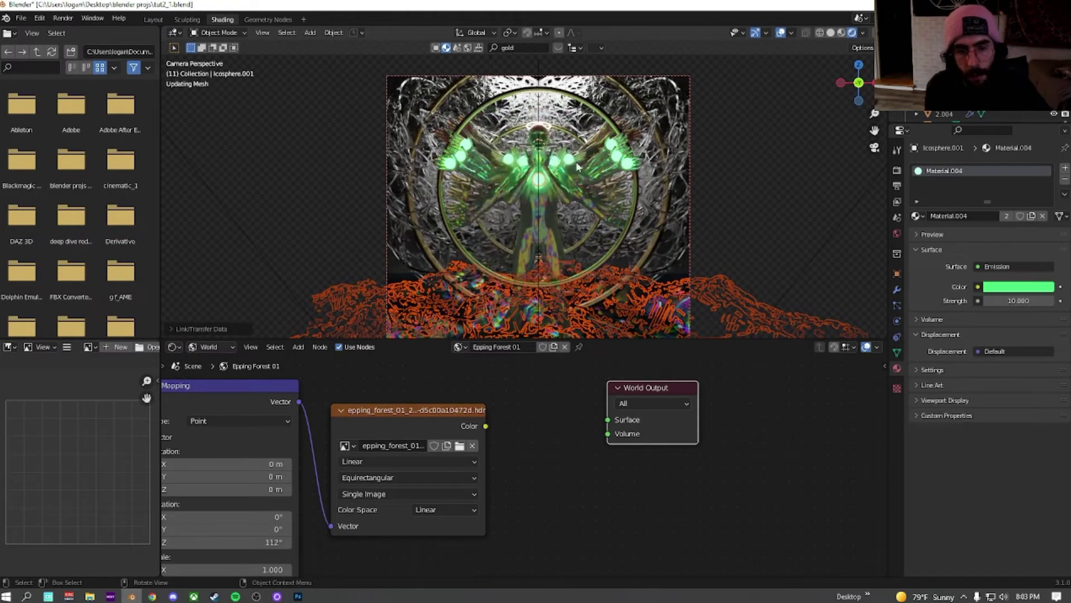
{"action": "scroll", "coordinate": [717, 139], "scroll_direction": "down", "scroll_amount": 3}
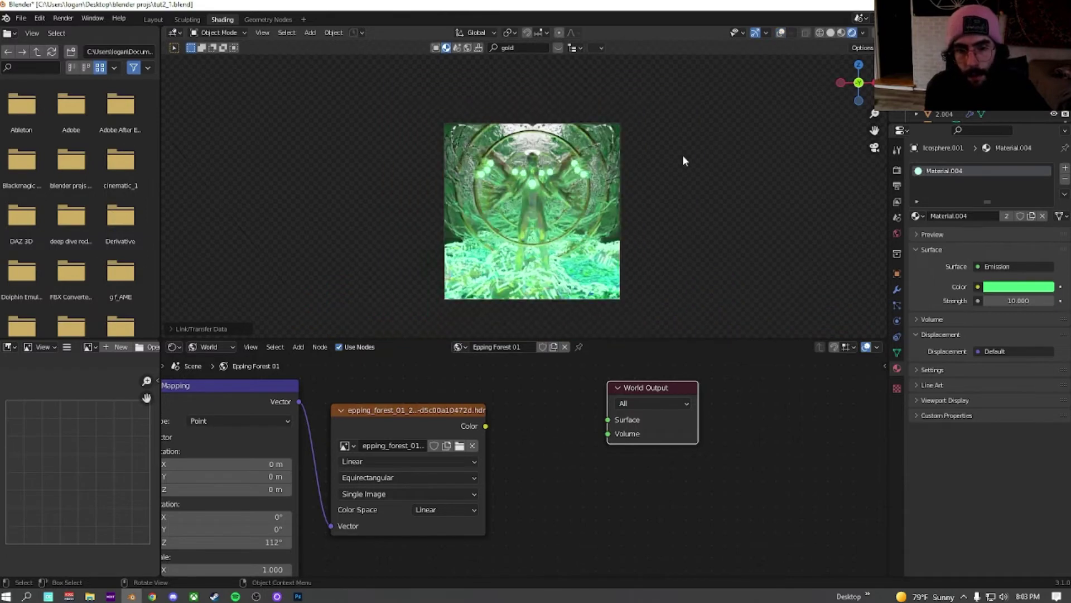
Step: Set the shared green emission material's strength to 4 and check the rendered camera view
{"action": "left_click", "coordinate": [1018, 300]}
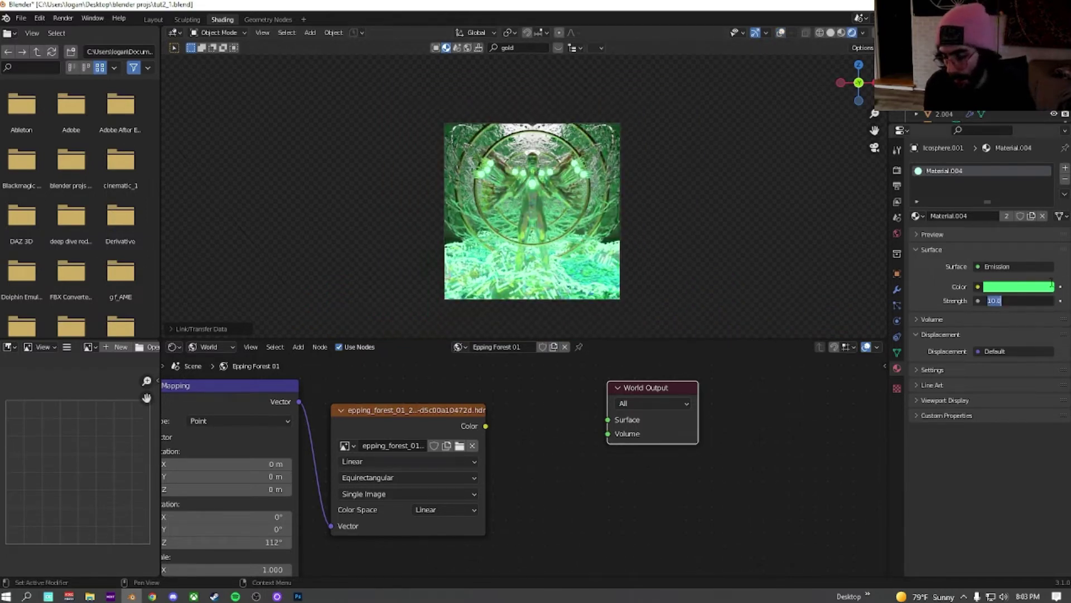
{"action": "type", "text": "4"}
{"action": "key", "text": "Return"}
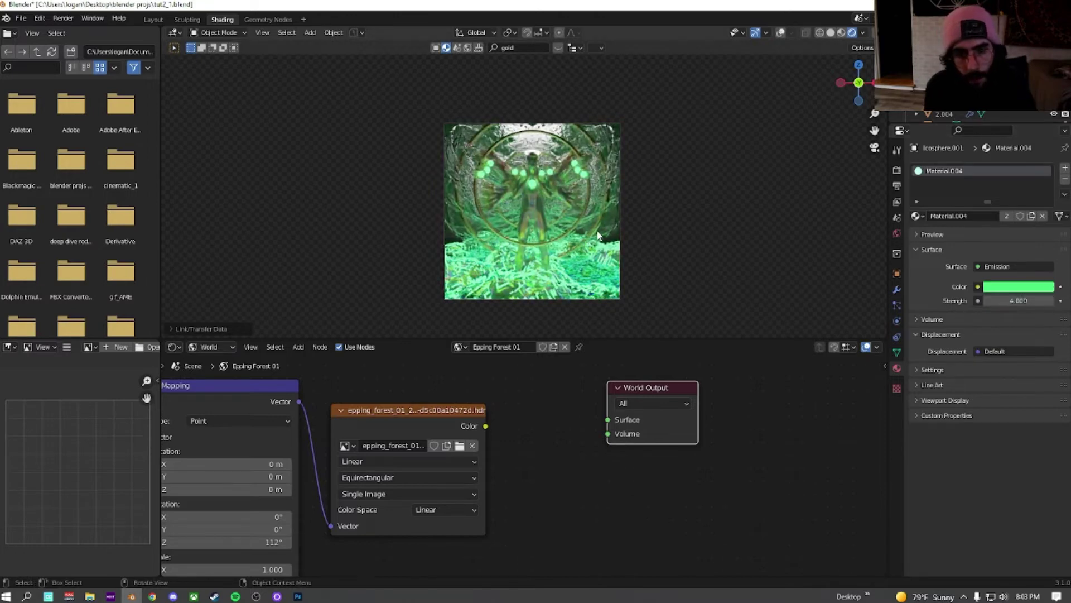
{"action": "scroll", "coordinate": [597, 229], "scroll_direction": "up", "scroll_amount": 2}
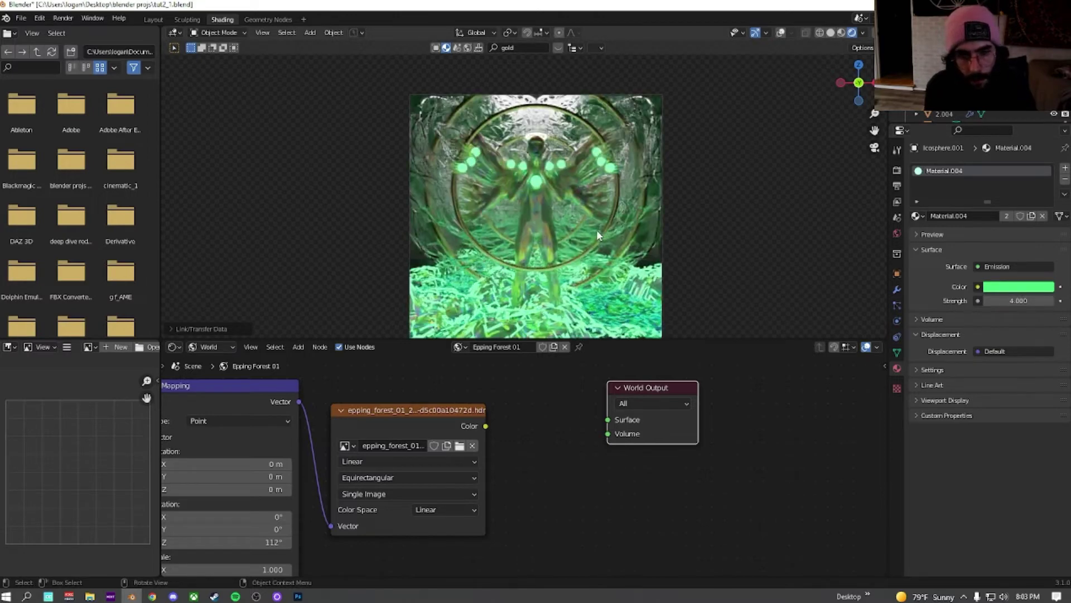
Step: Make the selected strand mesh and sphere single-user, including their object data and materials
{"action": "left_click", "coordinate": [780, 32]}
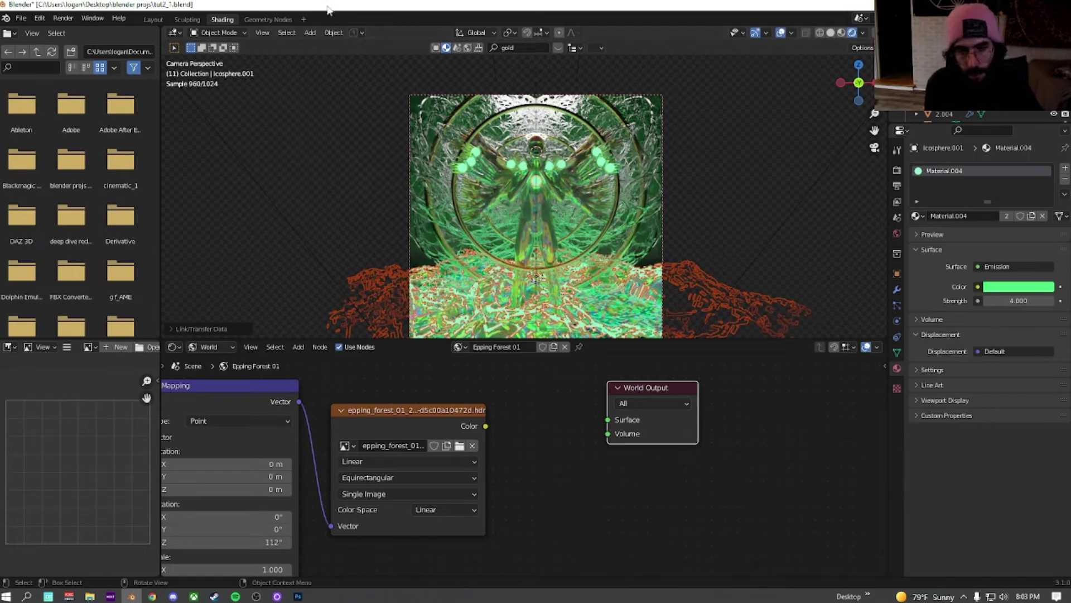
{"action": "key", "text": "u"}
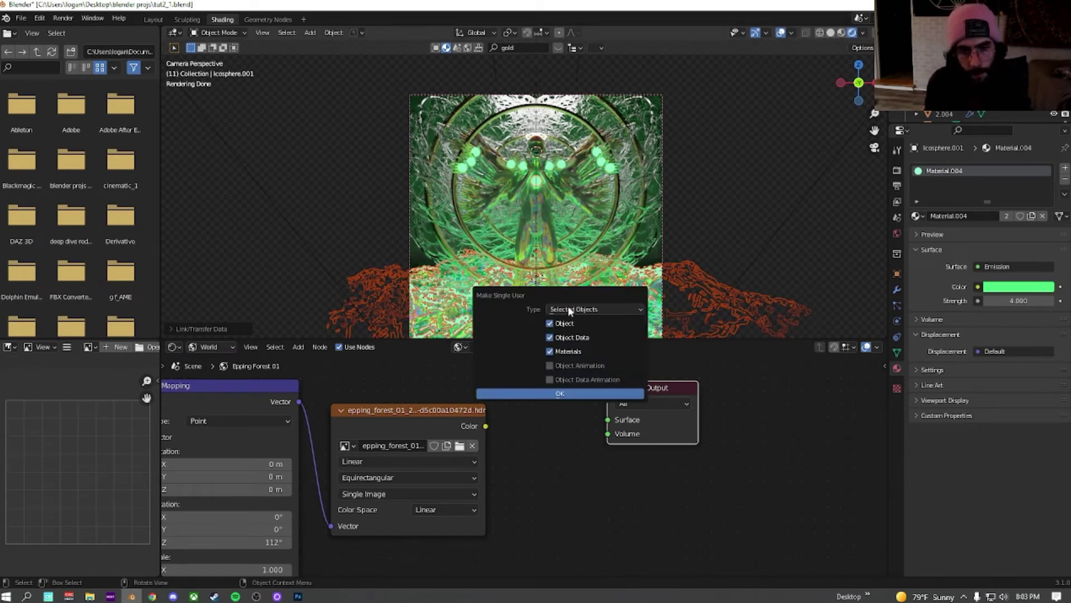
{"action": "key", "text": "Return"}
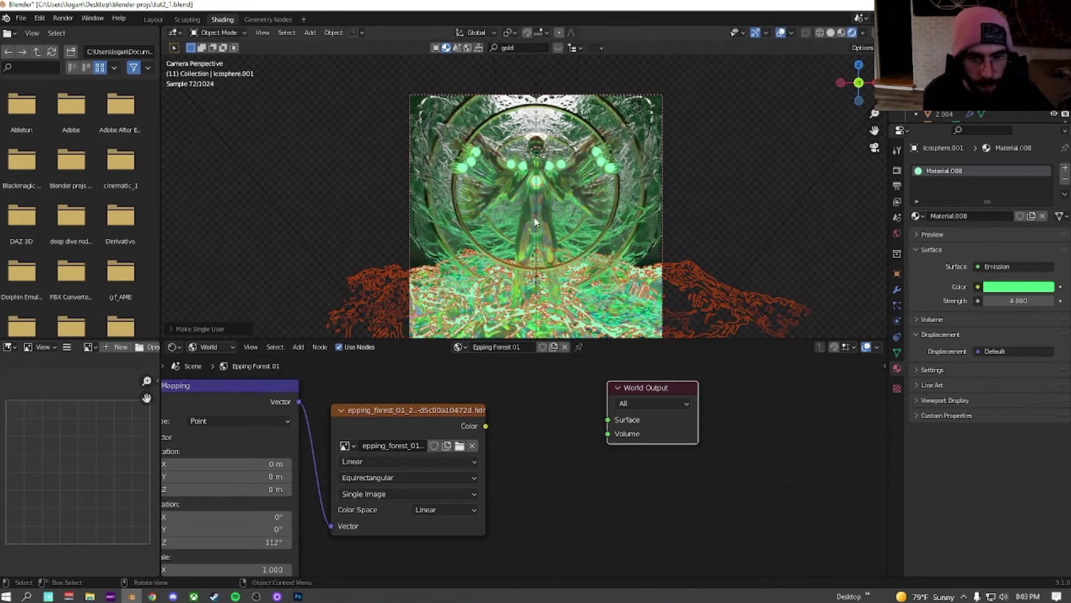
Step: Open the figure's material in the object shader nodes and copy its rainbow ColorRamp node
{"action": "left_click", "coordinate": [541, 218]}
{"action": "left_click", "coordinate": [207, 348]}
{"action": "left_click", "coordinate": [208, 353]}
{"action": "middle_click_drag", "start_coordinate": [343, 423], "coordinate": [494, 463]}
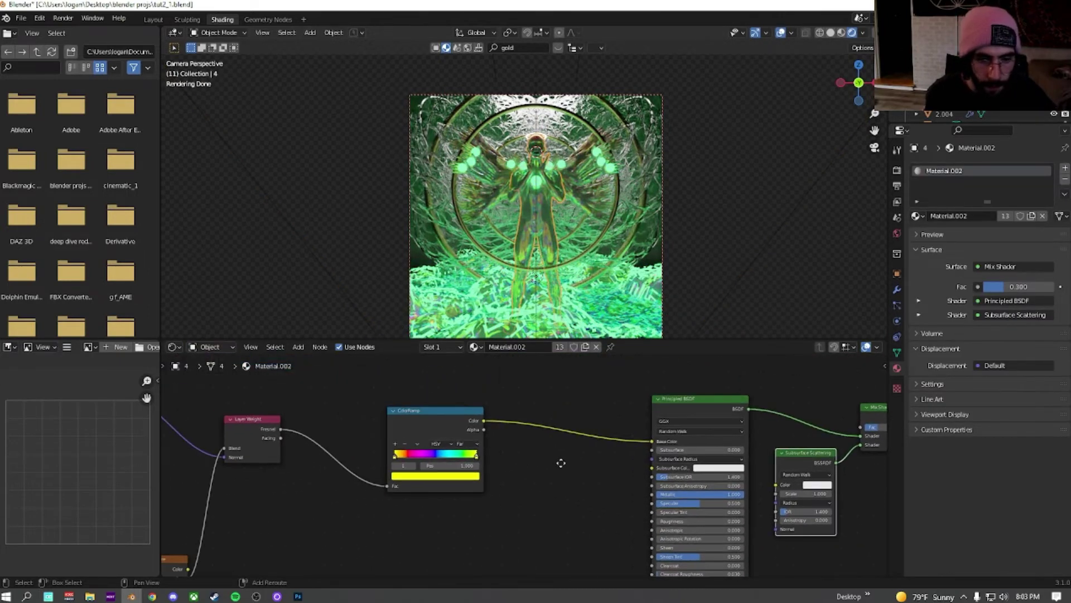
{"action": "left_click", "coordinate": [418, 410]}
{"action": "right_click", "coordinate": [418, 409]}
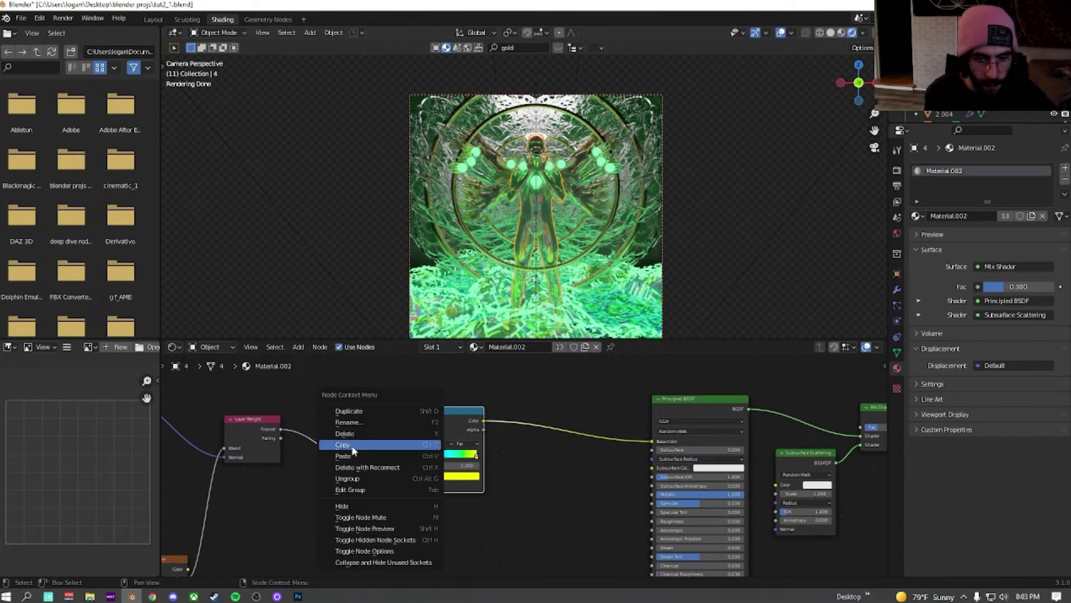
{"action": "left_click", "coordinate": [354, 444]}
Step: Paste the rainbow ColorRamp into the ground strands' material and connect its colour to the Emission colour
{"action": "left_click", "coordinate": [499, 307]}
{"action": "right_click", "coordinate": [406, 401]}
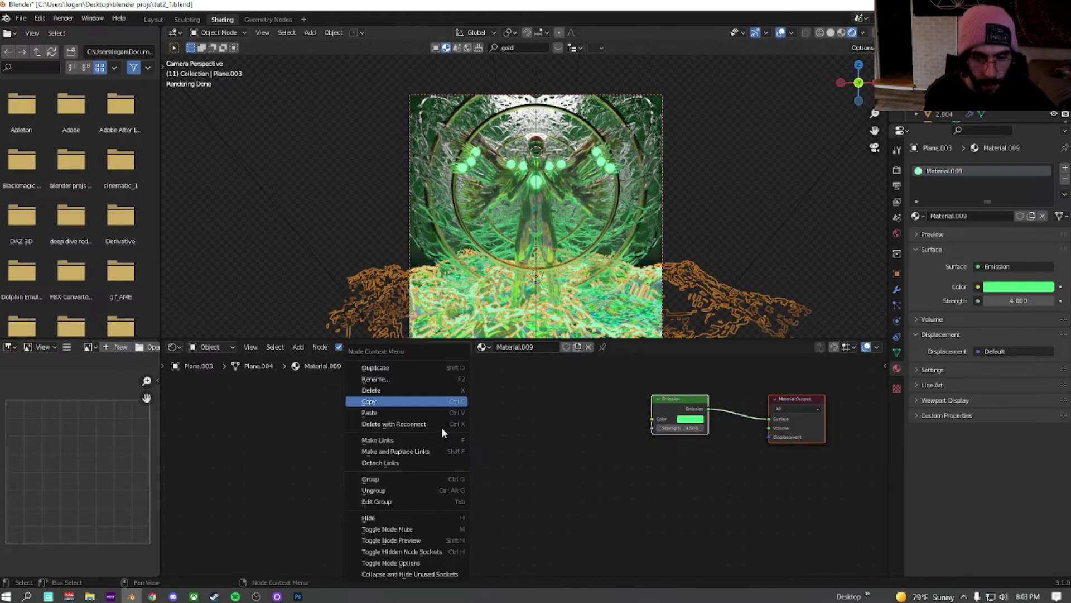
{"action": "left_click", "coordinate": [381, 413]}
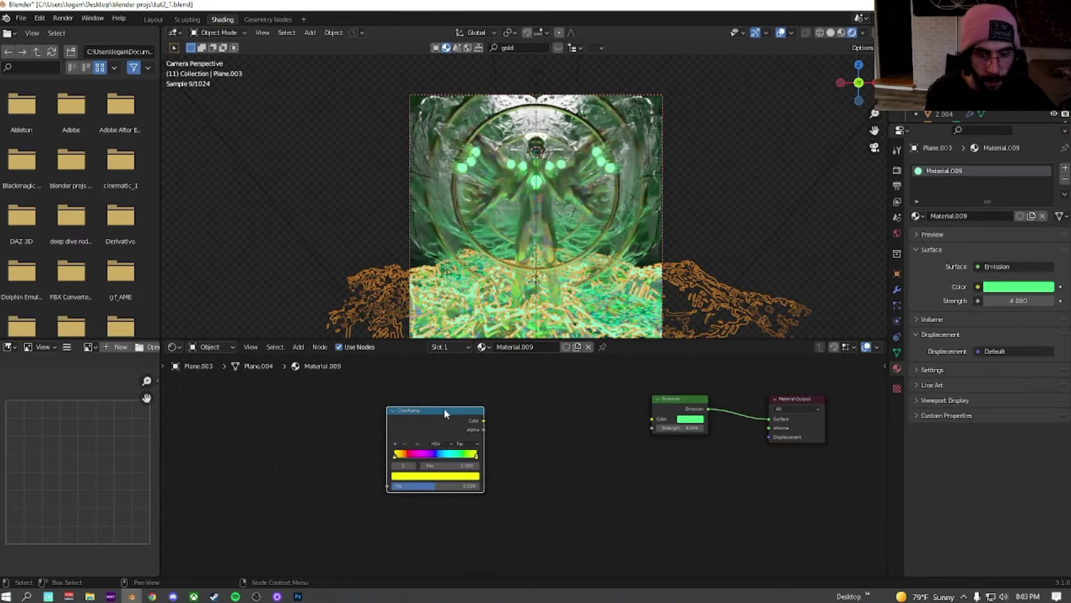
{"action": "left_click_drag", "start_coordinate": [460, 424], "coordinate": [658, 419]}
{"action": "middle_click_drag", "start_coordinate": [577, 444], "coordinate": [618, 452]}
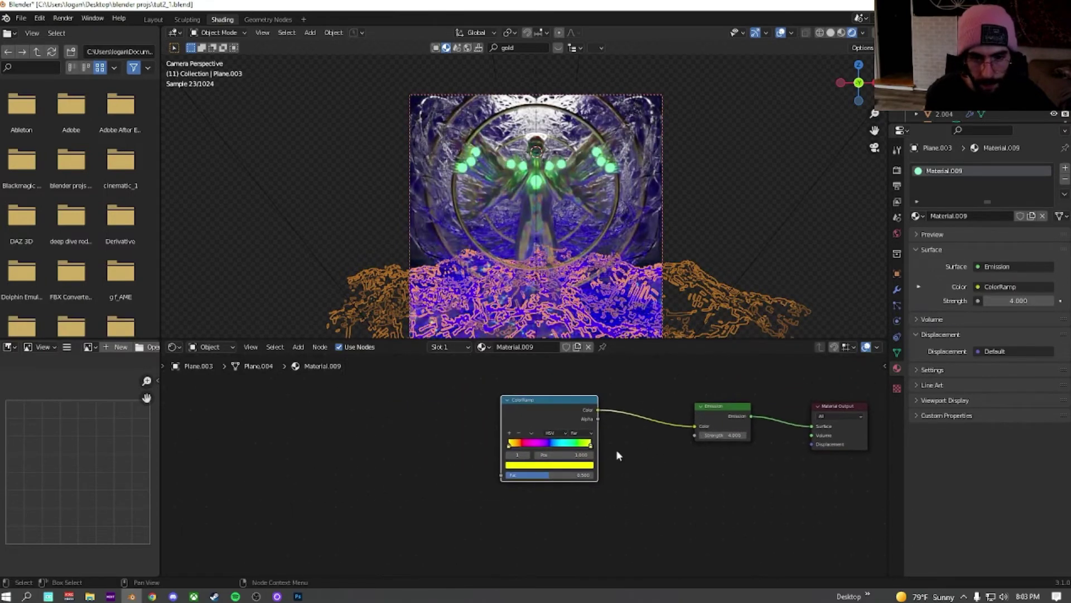
Step: Add a Layer Weight node, connect its Fresnel output to the ColorRamp factor, and inspect the strands without overlays
{"action": "left_click", "coordinate": [396, 426]}
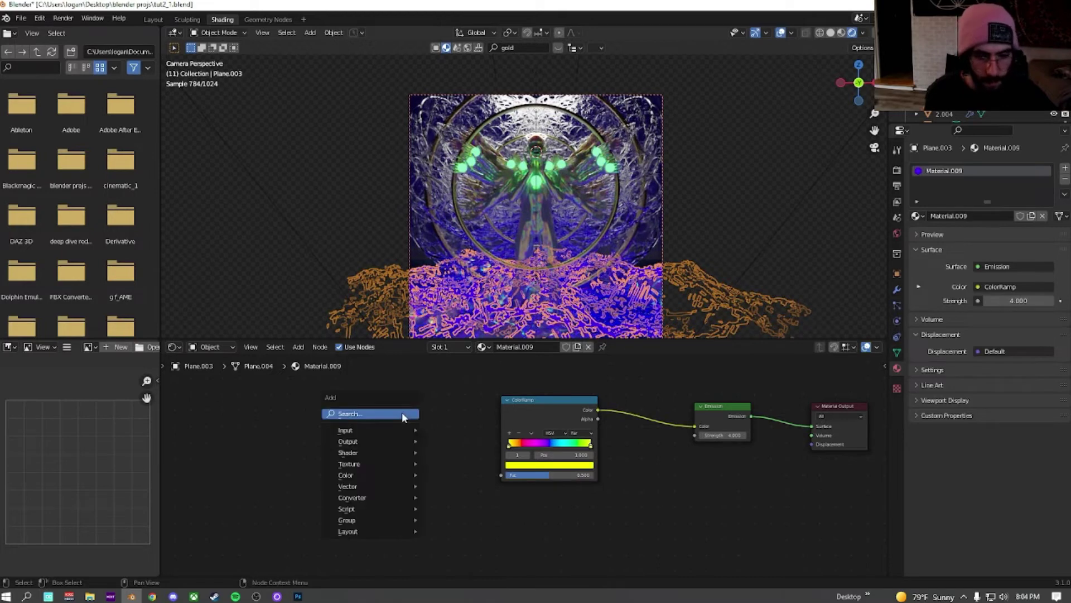
{"action": "key", "text": "shift+a"}
{"action": "left_click", "coordinate": [402, 414]}
{"action": "type", "text": "layer"}
{"action": "key", "text": "Return"}
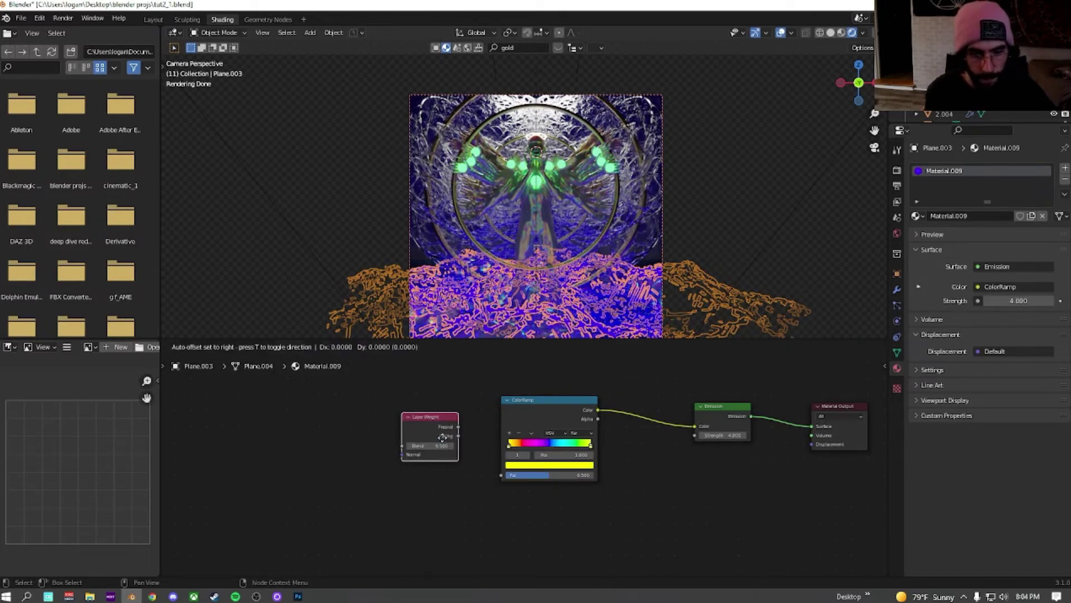
{"action": "left_click", "coordinate": [366, 431]}
{"action": "left_click_drag", "start_coordinate": [395, 426], "coordinate": [508, 475]}
{"action": "left_click", "coordinate": [780, 33]}
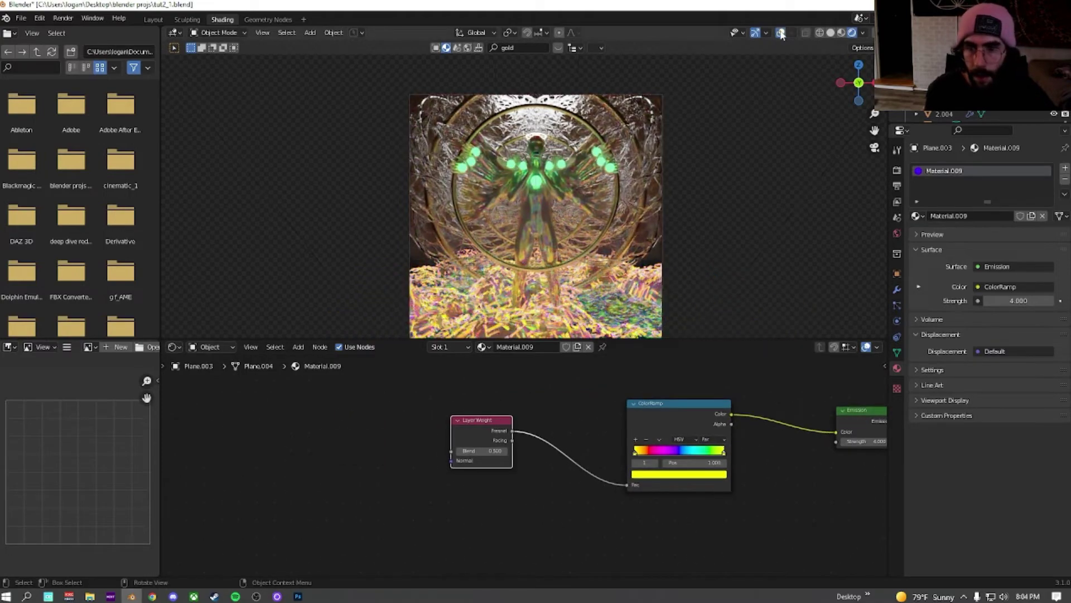
{"action": "scroll", "coordinate": [482, 327], "scroll_direction": "up", "scroll_amount": 5}
{"action": "middle_click_drag", "start_coordinate": [519, 262], "coordinate": [563, 181], "text": "shift"}
Step: Add Texture Coordinate and Mapping nodes, delete the Image Texture, and feed the UV-based mapping vector into the Layer Weight normal
{"action": "middle_click_drag", "start_coordinate": [517, 450], "coordinate": [556, 441]}
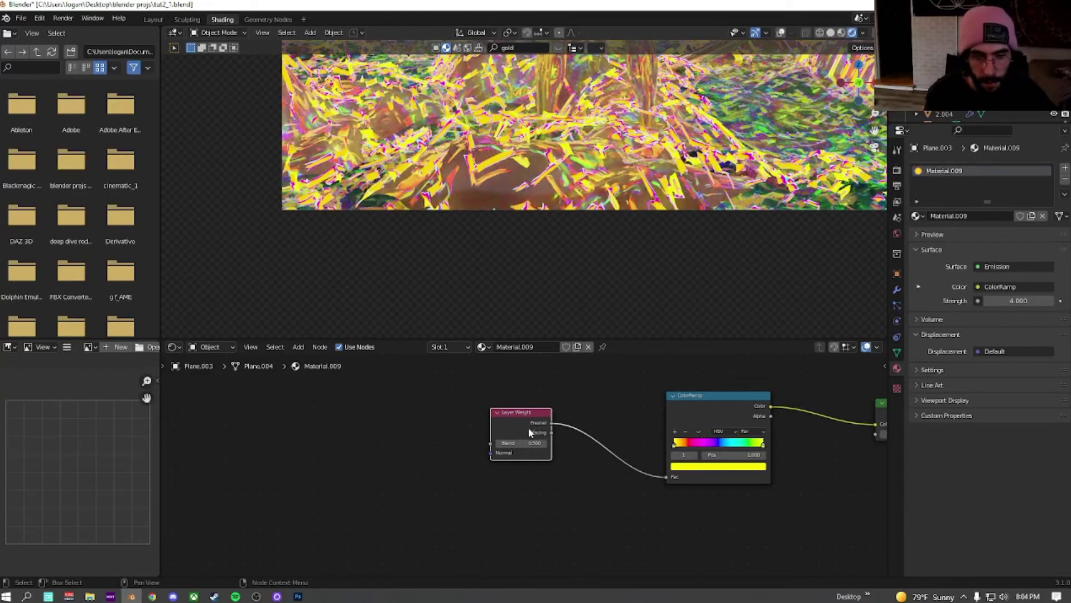
{"action": "key", "text": "ctrl+t"}
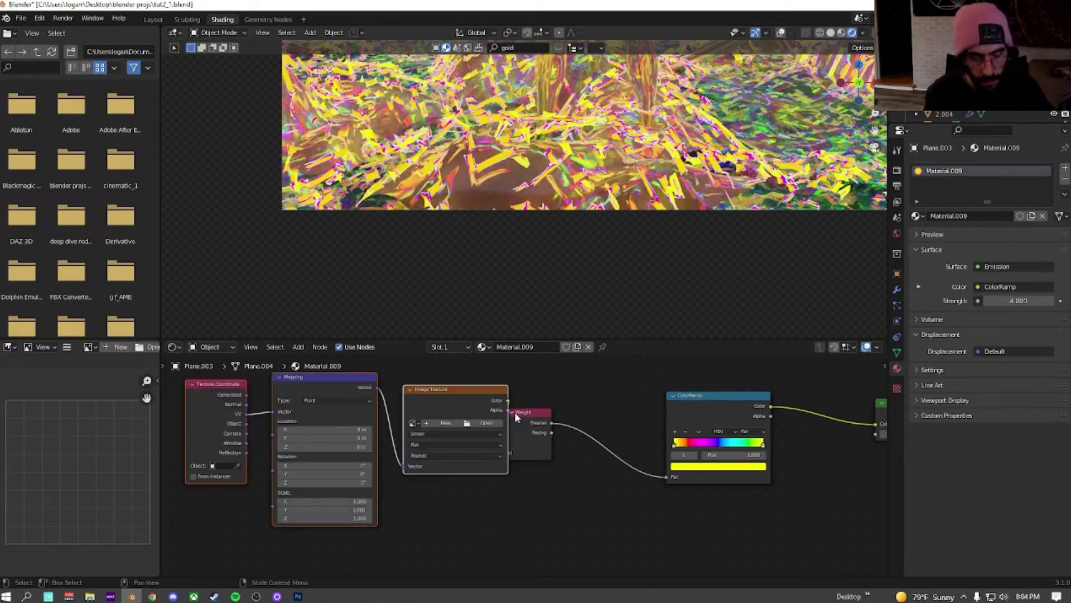
{"action": "left_click", "coordinate": [462, 387]}
{"action": "key", "text": "x"}
{"action": "left_click_drag", "start_coordinate": [378, 388], "coordinate": [487, 453]}
{"action": "middle_click_drag", "start_coordinate": [313, 486], "coordinate": [448, 481]}
{"action": "scroll", "coordinate": [432, 466], "scroll_direction": "up", "scroll_amount": 2}
{"action": "middle_click_drag", "start_coordinate": [427, 443], "coordinate": [442, 532]}
{"action": "left_click_drag", "start_coordinate": [382, 537], "coordinate": [415, 490]}
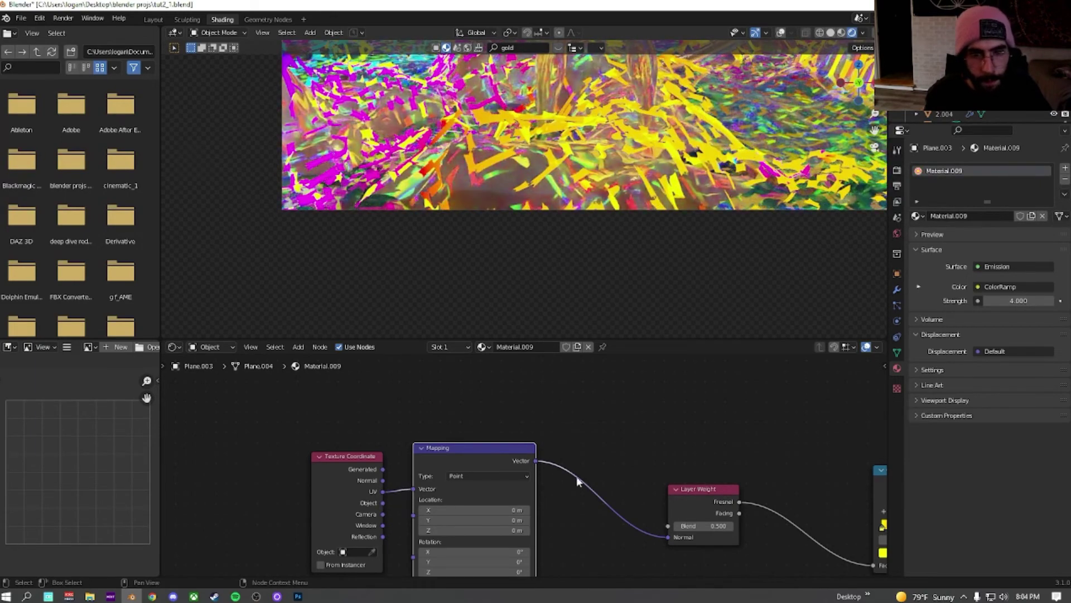
{"action": "middle_click_drag", "start_coordinate": [623, 456], "coordinate": [414, 487]}
{"action": "scroll", "coordinate": [519, 477], "scroll_direction": "down", "scroll_amount": 5}
{"action": "scroll", "coordinate": [591, 268], "scroll_direction": "down", "scroll_amount": 5}
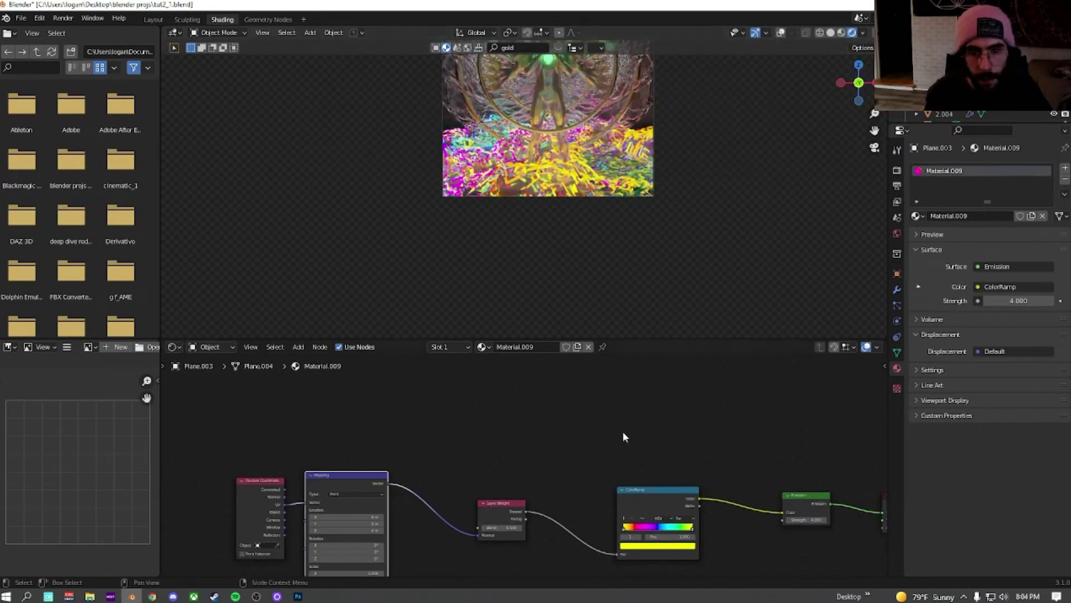
Step: Move the Material Output node farther from the Emission node to make room between them
{"action": "middle_click_drag", "start_coordinate": [708, 503], "coordinate": [443, 487]}
{"action": "scroll", "coordinate": [517, 474], "scroll_direction": "up", "scroll_amount": 6}
{"action": "middle_click_drag", "start_coordinate": [574, 527], "coordinate": [511, 442]}
{"action": "scroll", "coordinate": [510, 441], "scroll_direction": "up", "scroll_amount": 4}
{"action": "left_click", "coordinate": [508, 438]}
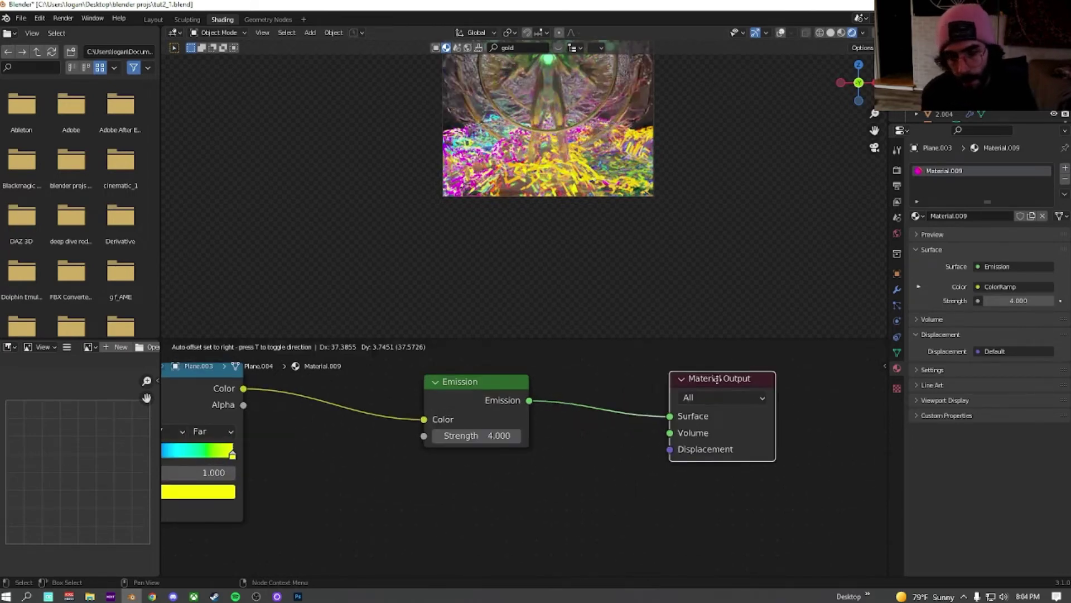
{"action": "left_click_drag", "start_coordinate": [746, 375], "coordinate": [833, 369]}
Step: Insert a Mix Shader between the Emission node and the Material Output
{"action": "middle_click_drag", "start_coordinate": [594, 405], "coordinate": [493, 426]}
{"action": "left_click", "coordinate": [545, 456]}
{"action": "key", "text": "shift+a"}
{"action": "left_click", "coordinate": [544, 452]}
{"action": "type", "text": "mix"}
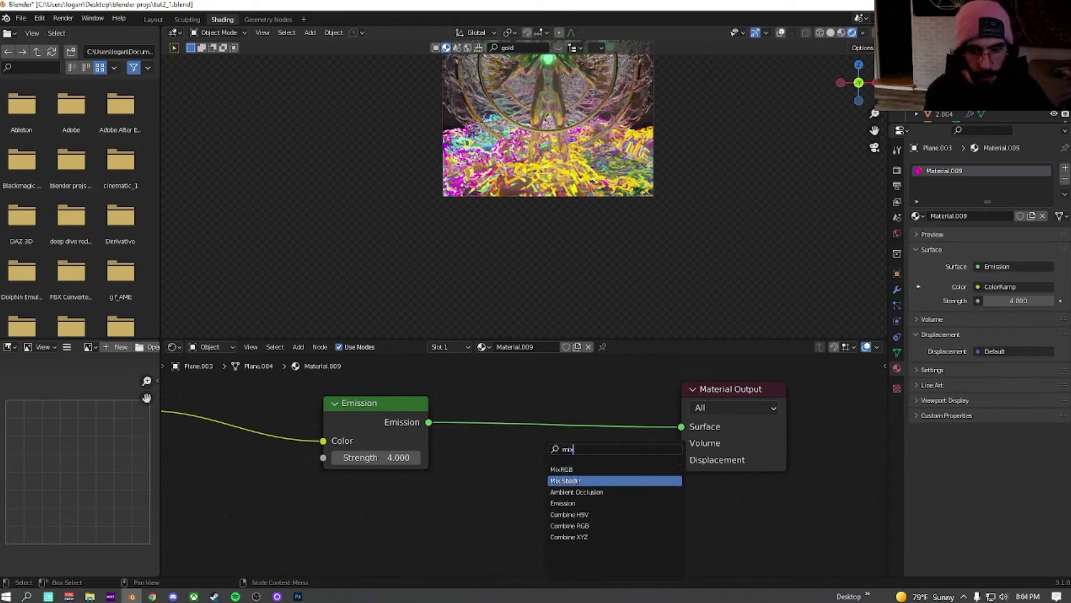
{"action": "key", "text": "Return"}
{"action": "left_click", "coordinate": [509, 505]}
Step: Add a Glass BSDF to the Mix Shader's second shader input and set the mix factor to about 0.958
{"action": "middle_click_drag", "start_coordinate": [411, 540], "coordinate": [502, 480]}
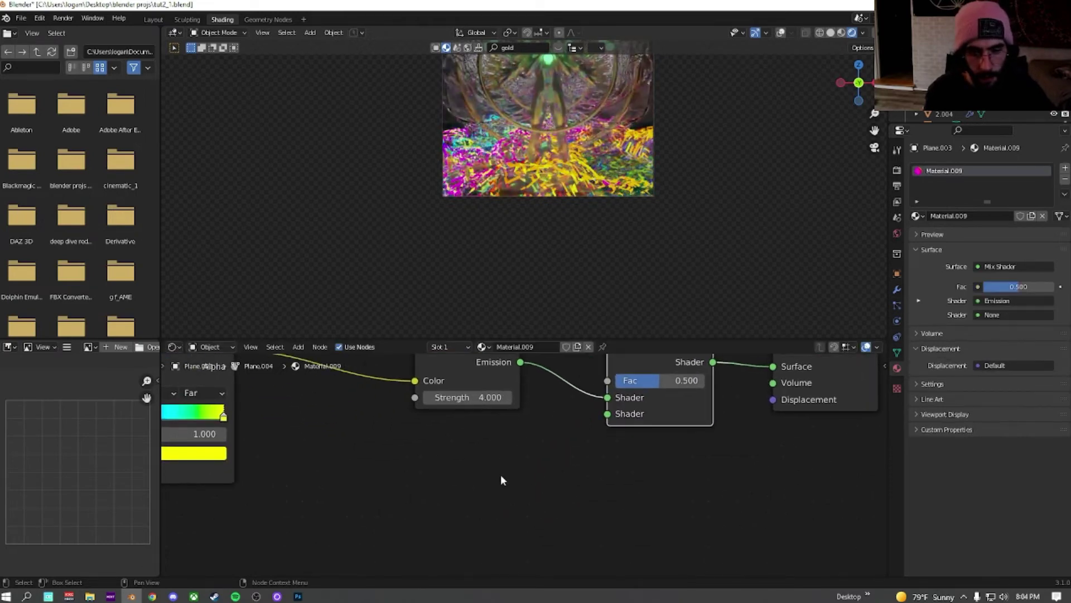
{"action": "key", "text": "shift+a"}
{"action": "left_click", "coordinate": [491, 456]}
{"action": "type", "text": "gl"}
{"action": "key", "text": "Return"}
{"action": "left_click", "coordinate": [515, 469]}
{"action": "left_click_drag", "start_coordinate": [498, 477], "coordinate": [608, 415]}
{"action": "middle_click_drag", "start_coordinate": [662, 410], "coordinate": [555, 458]}
{"action": "left_click_drag", "start_coordinate": [549, 428], "coordinate": [595, 433]}
Step: Drive the ColorRamp factor from the Layer Weight's Facing output, inspect the strands, and switch to the Layout workspace
{"action": "middle_click_drag", "start_coordinate": [458, 481], "coordinate": [681, 456]}
{"action": "middle_click_drag", "start_coordinate": [438, 442], "coordinate": [645, 439]}
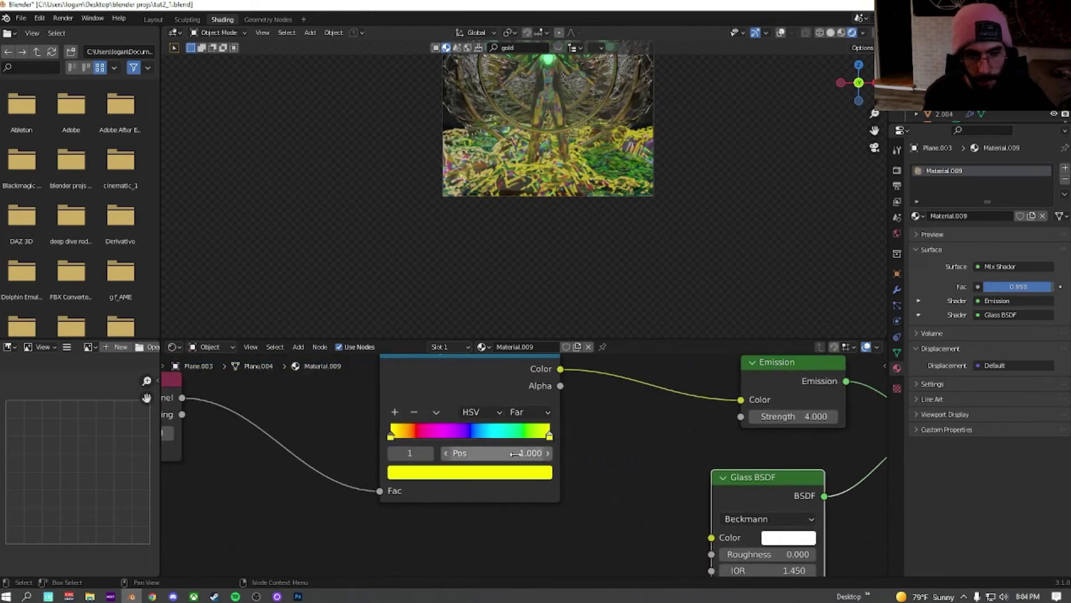
{"action": "middle_click_drag", "start_coordinate": [510, 454], "coordinate": [679, 450]}
{"action": "left_click_drag", "start_coordinate": [352, 410], "coordinate": [551, 487]}
{"action": "scroll", "coordinate": [577, 153], "scroll_direction": "up", "scroll_amount": 6}
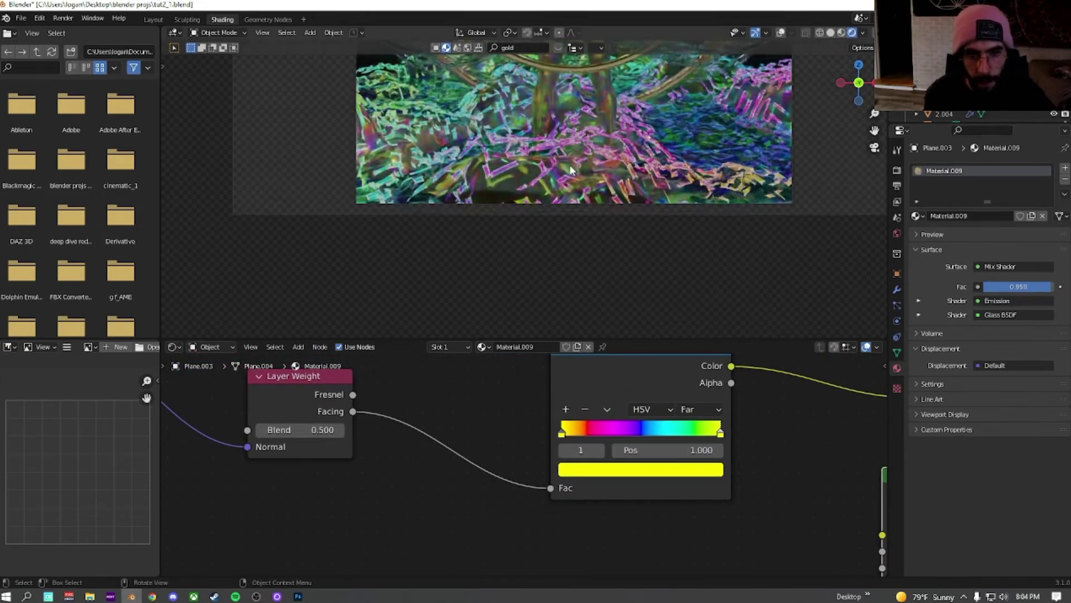
{"action": "scroll", "coordinate": [576, 153], "scroll_direction": "up", "scroll_amount": 2}
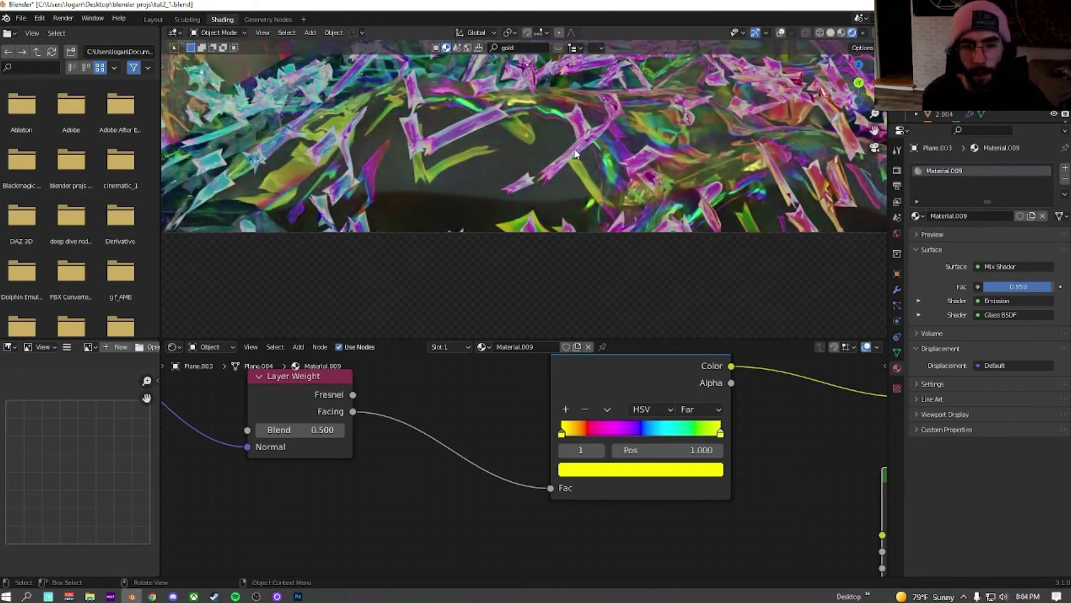
{"action": "scroll", "coordinate": [576, 153], "scroll_direction": "down", "scroll_amount": 3}
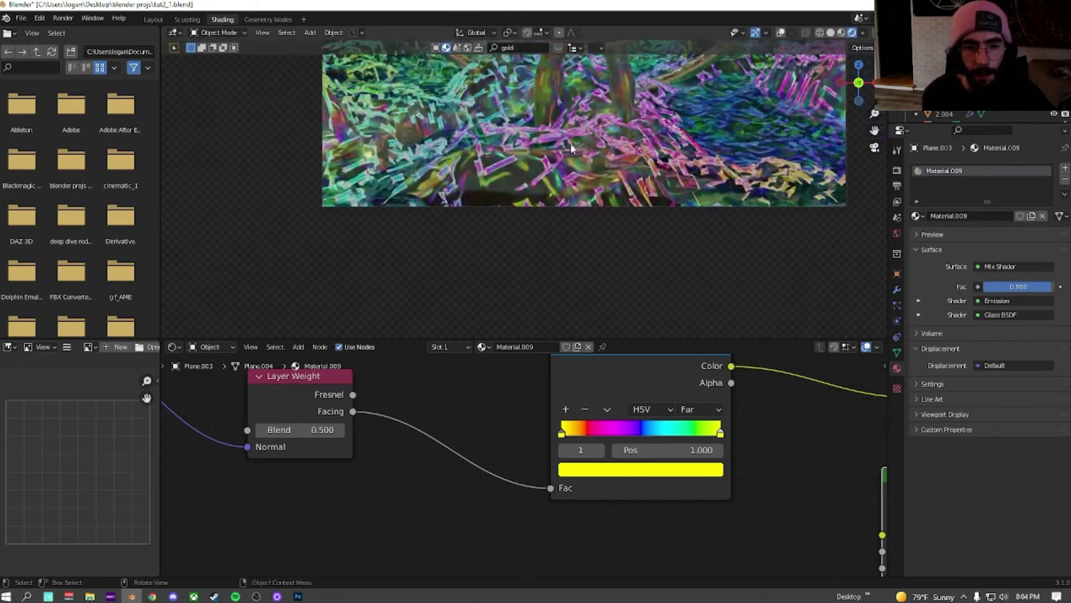
{"action": "left_click", "coordinate": [153, 20]}
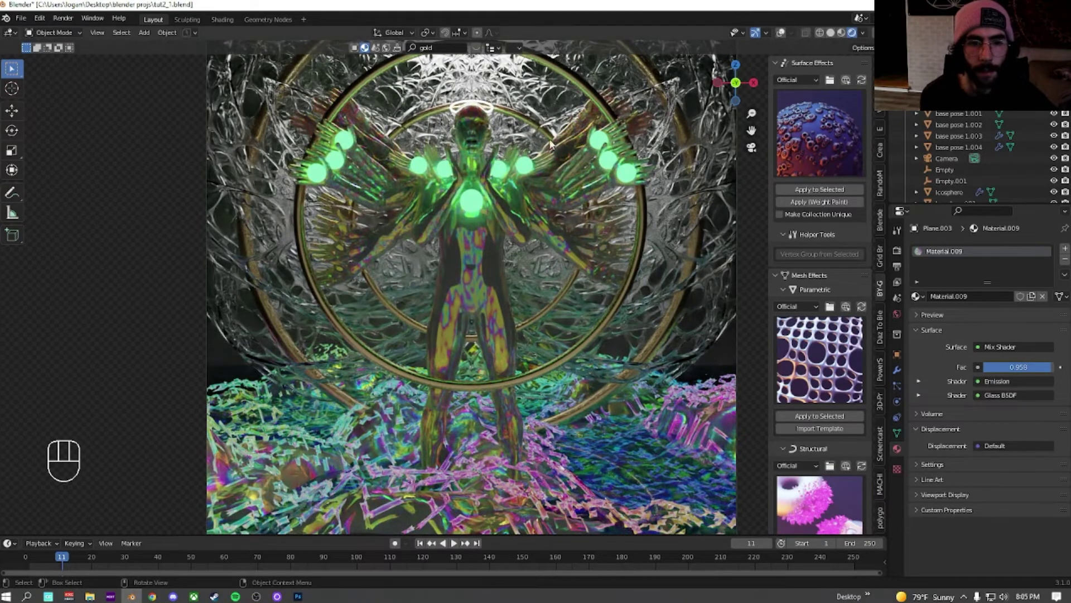
Step: Change the emission color of the central sphere in front of the figure's chest to near white
{"action": "left_click", "coordinate": [465, 202]}
{"action": "left_click", "coordinate": [1018, 367]}
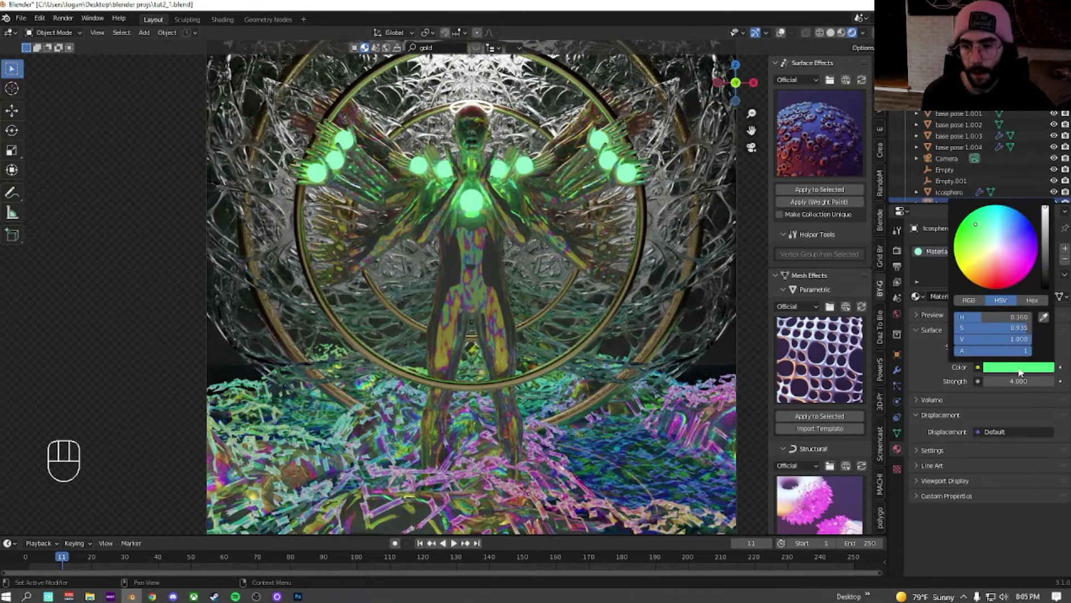
{"action": "left_click", "coordinate": [997, 250]}
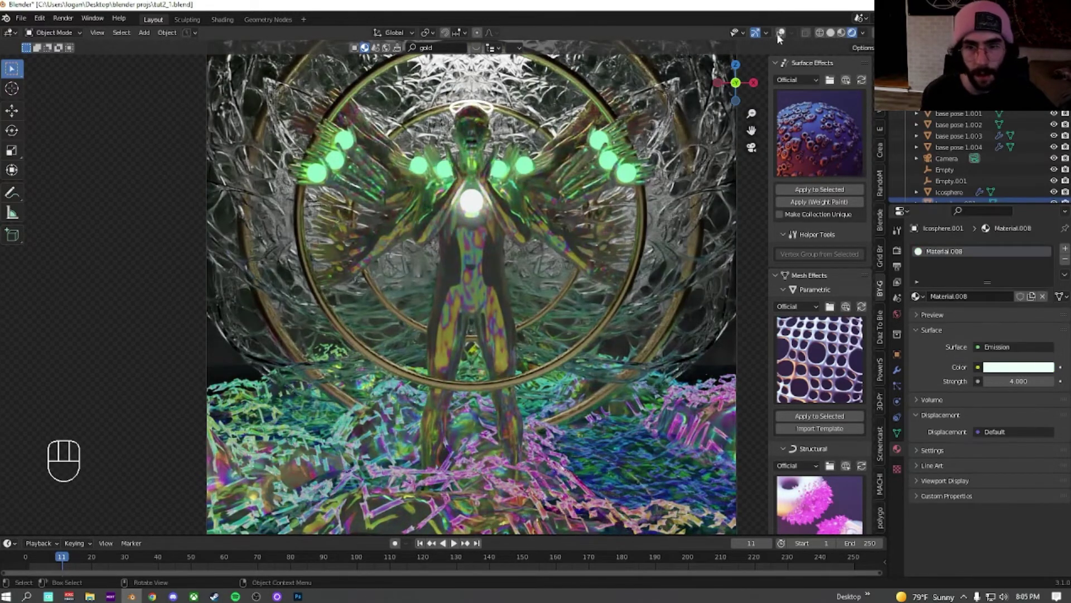
Step: Link the central sphere's near-white emission material to the spheres held in the figure's hands
{"action": "left_click", "coordinate": [781, 33]}
{"action": "left_click", "coordinate": [318, 172]}
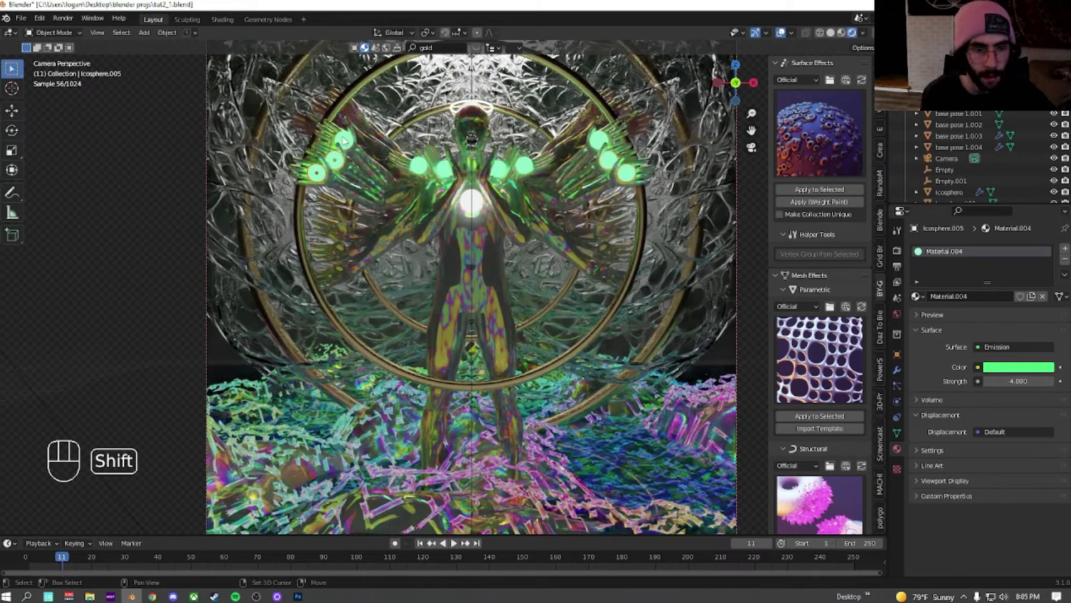
{"action": "left_click", "coordinate": [467, 202], "text": "shift"}
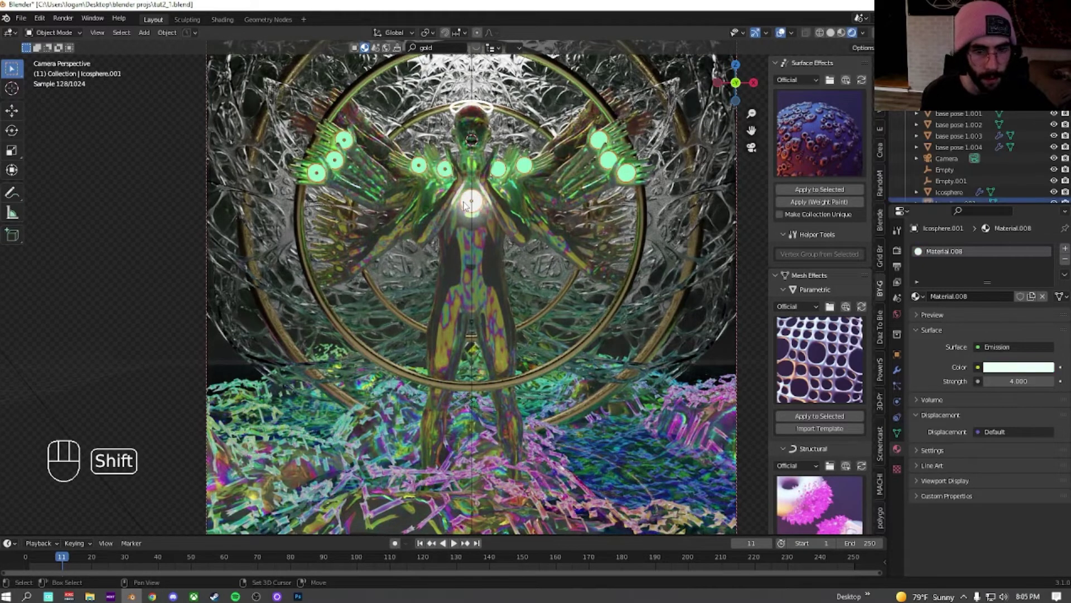
{"action": "key", "text": "ctrl+l"}
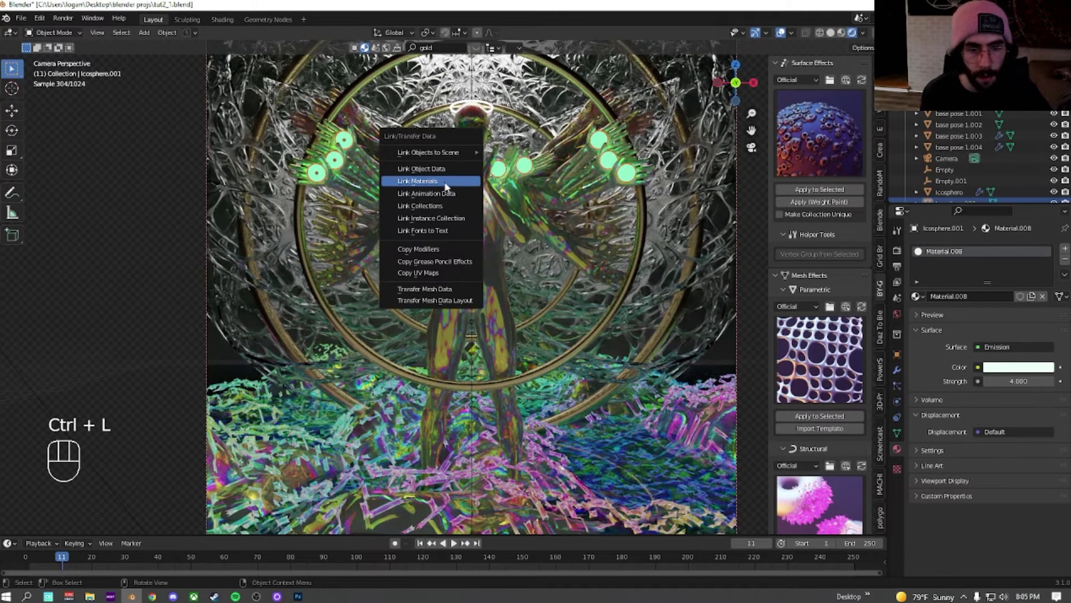
{"action": "left_click", "coordinate": [445, 182]}
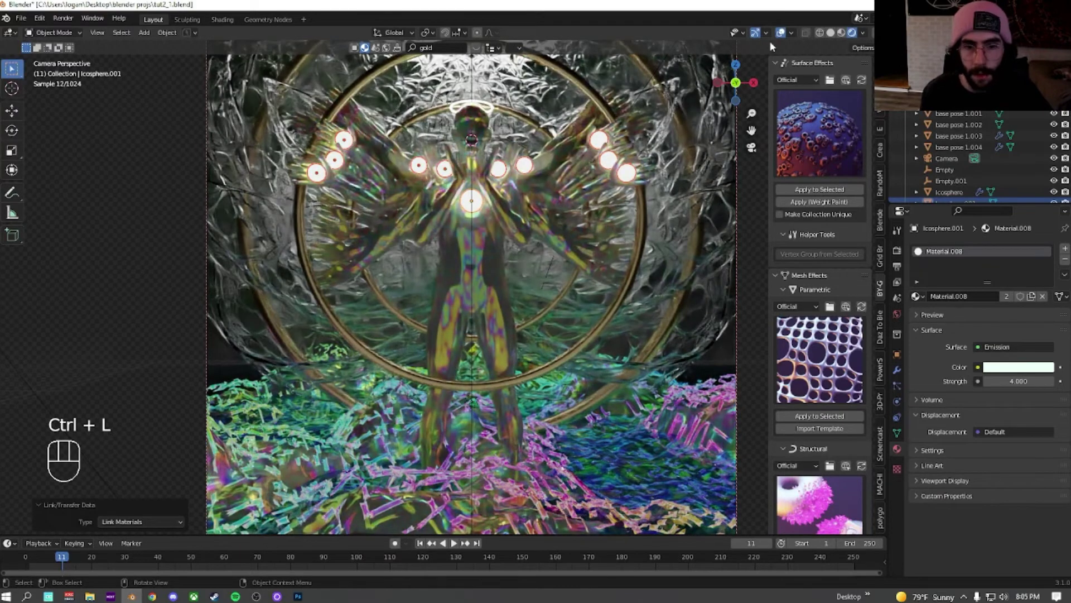
{"action": "scroll", "coordinate": [498, 196], "scroll_direction": "down", "scroll_amount": 5}
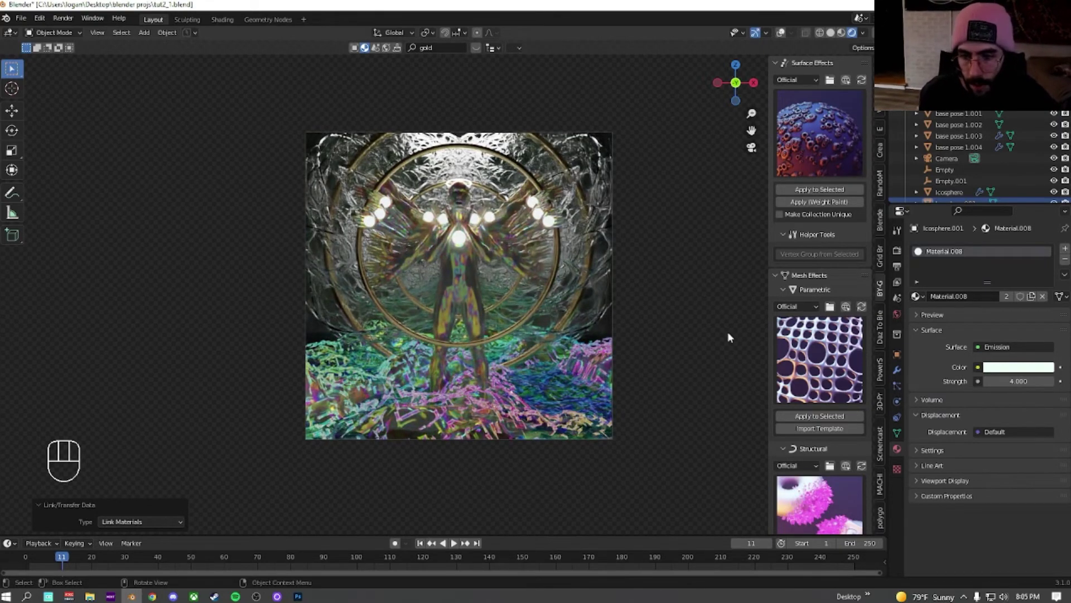
{"action": "key", "text": "alt+Tab"}
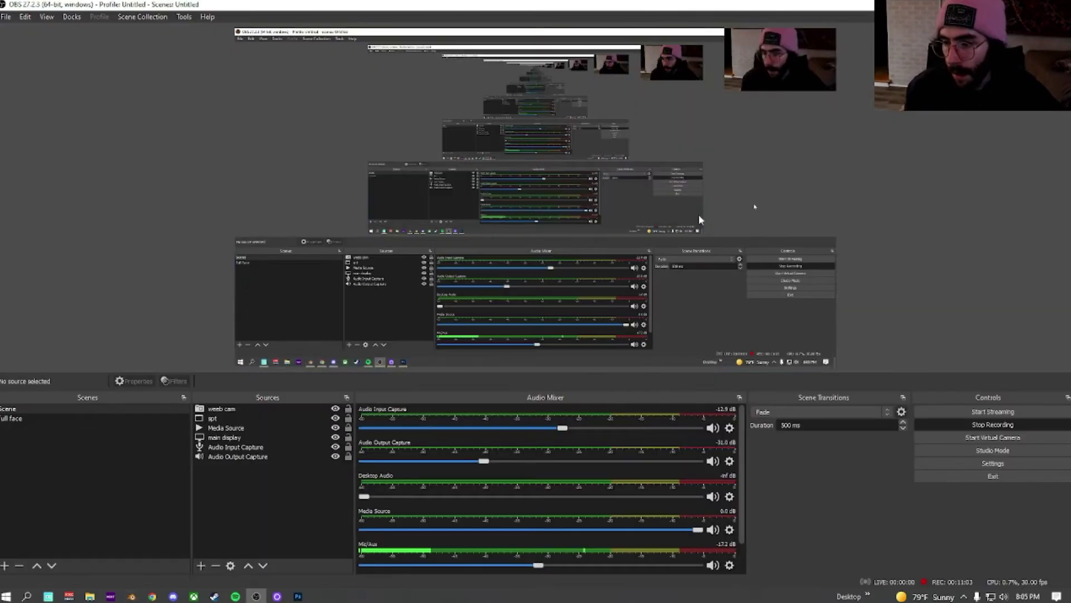
{"action": "left_click_drag", "start_coordinate": [544, 11], "coordinate": [1070, 103]}
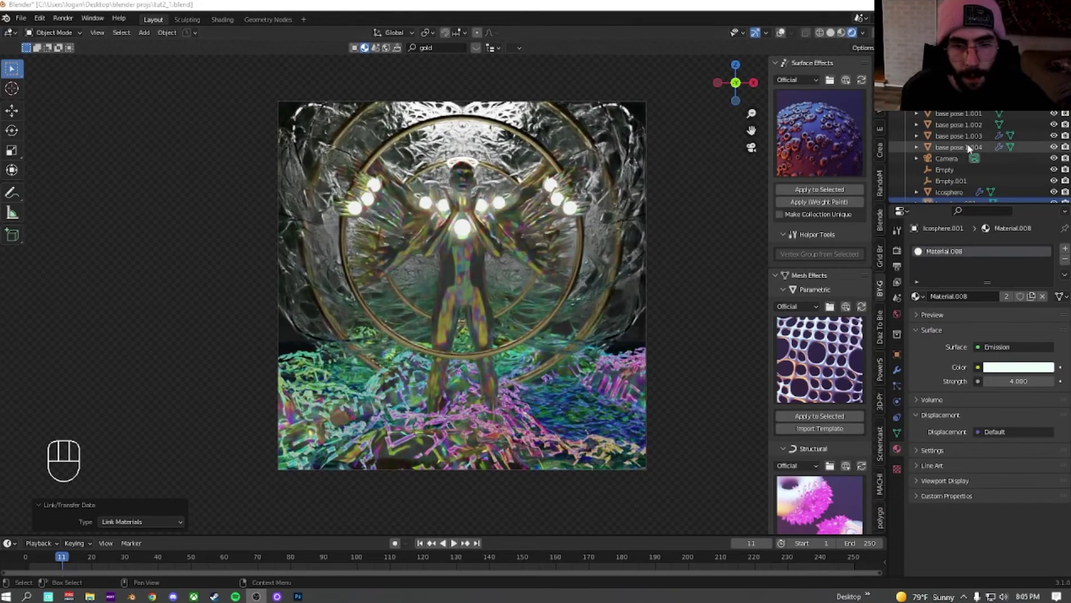
Step: Set the power of the area light above the web sphere to 1500 W and return to the rendered camera view
{"action": "scroll", "coordinate": [962, 146], "scroll_direction": "down", "scroll_amount": 4}
{"action": "scroll", "coordinate": [965, 148], "scroll_direction": "down", "scroll_amount": 2}
{"action": "middle_click_drag", "start_coordinate": [630, 150], "coordinate": [491, 164]}
{"action": "scroll", "coordinate": [491, 165], "scroll_direction": "down", "scroll_amount": 5}
{"action": "left_click", "coordinate": [781, 32]}
{"action": "left_click", "coordinate": [831, 32]}
{"action": "scroll", "coordinate": [549, 145], "scroll_direction": "up", "scroll_amount": 3}
{"action": "left_click", "coordinate": [560, 103]}
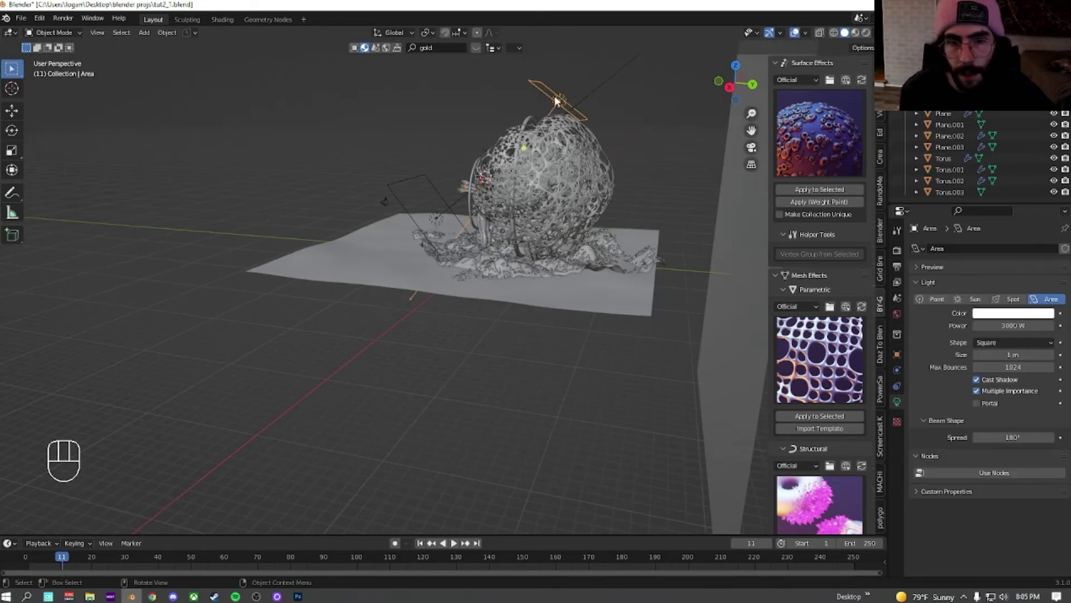
{"action": "left_click", "coordinate": [999, 325]}
{"action": "left_click_drag", "start_coordinate": [985, 325], "coordinate": [975, 325]}
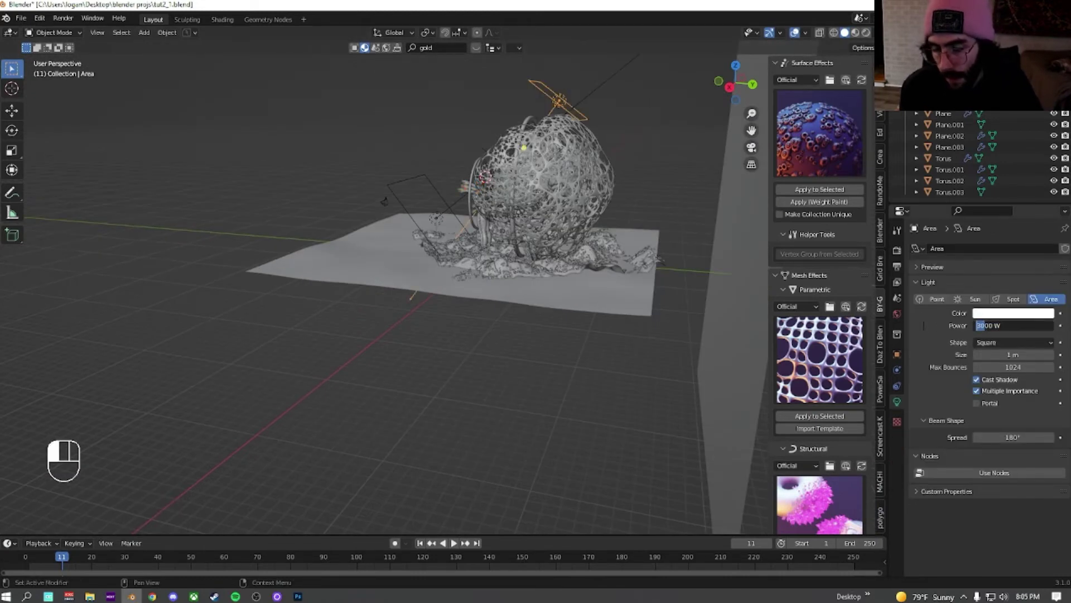
{"action": "key", "text": "Delete"}
{"action": "key", "text": "Delete"}
{"action": "type", "text": "15"}
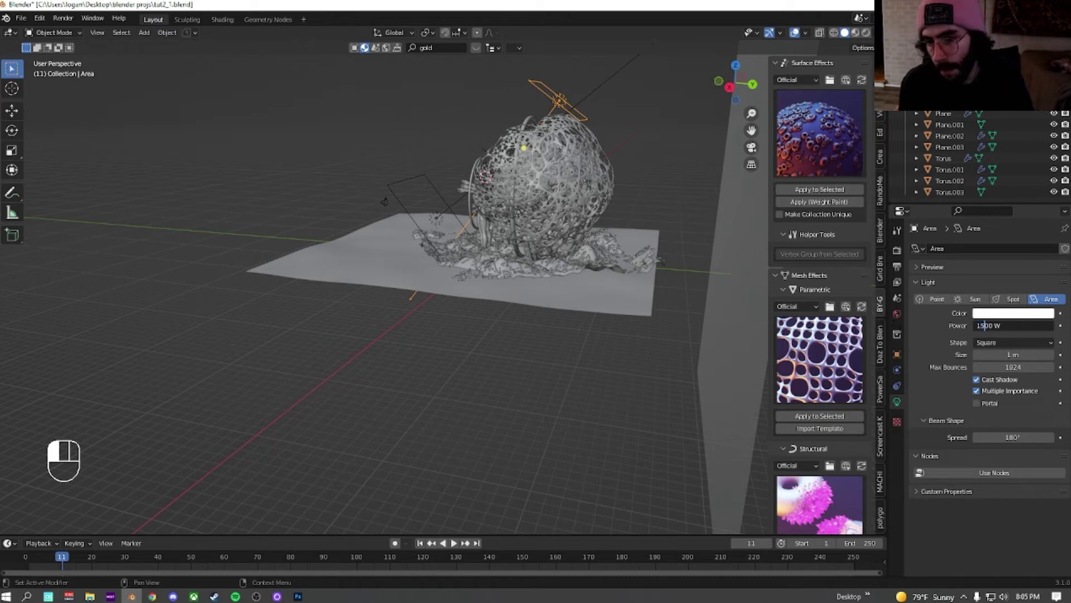
{"action": "type", "text": "0"}
{"action": "key", "text": "BackSpace"}
{"action": "key", "text": "Return"}
{"action": "key", "text": "KP_0"}
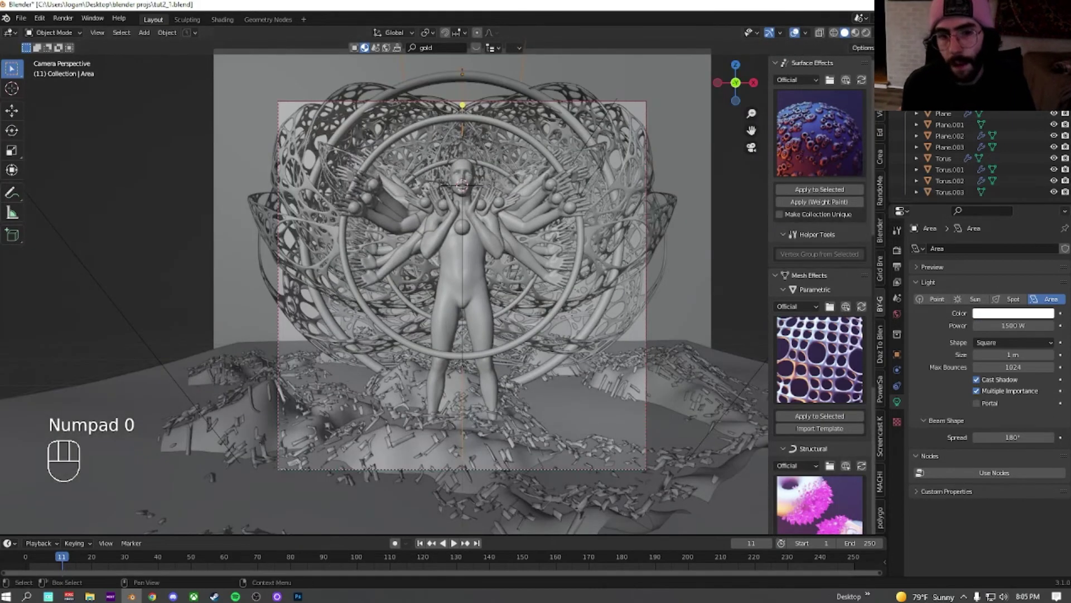
{"action": "left_click", "coordinate": [865, 32]}
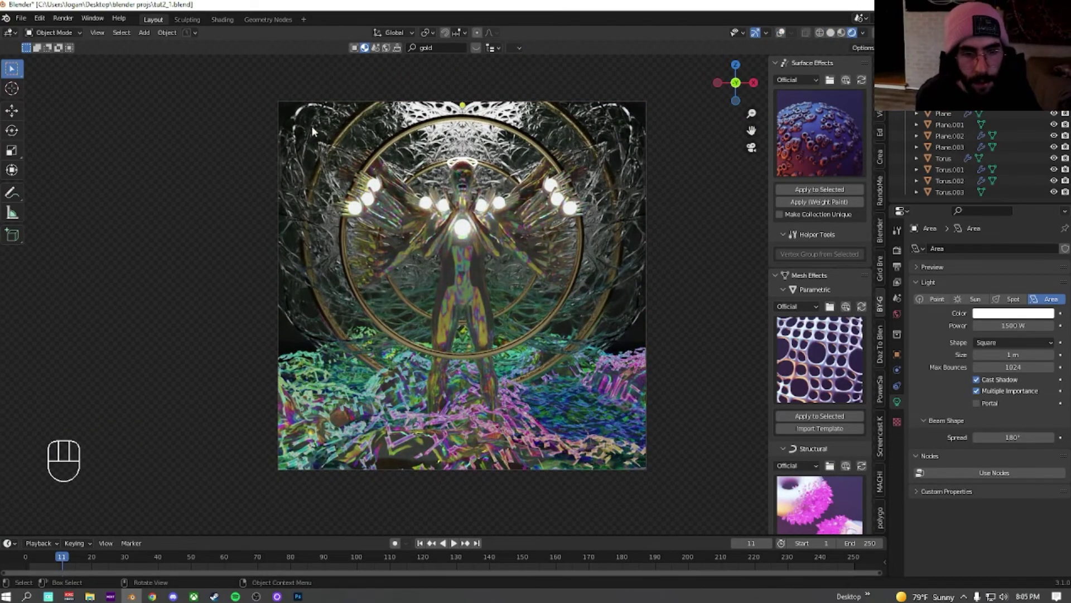
Step: Open the World node tree in the Shading workspace and connect the Epping Forest environment texture's Color to the World Output Surface
{"action": "left_click", "coordinate": [222, 19]}
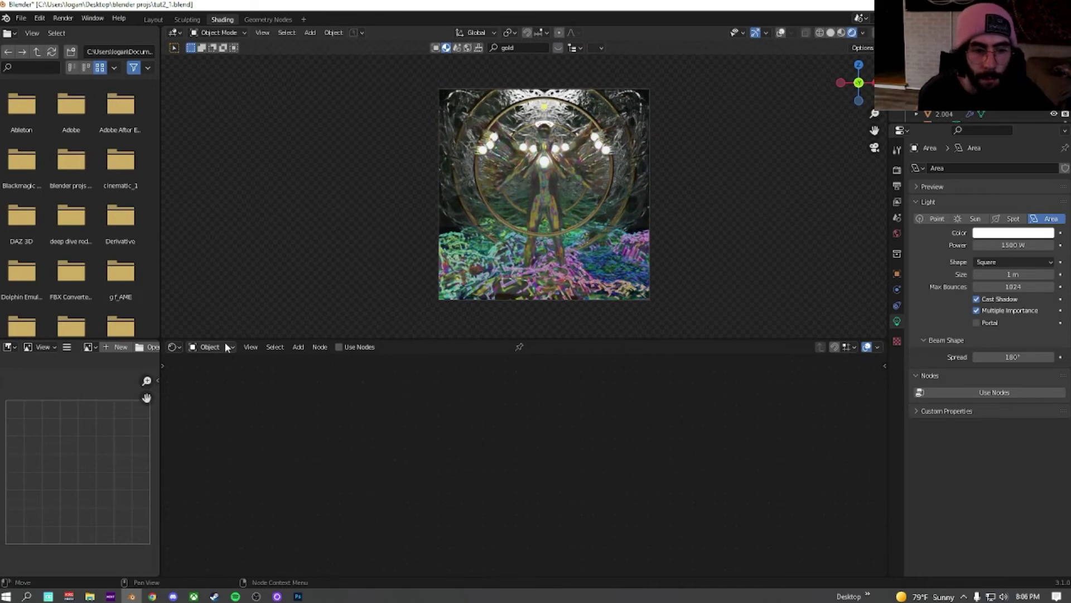
{"action": "left_click", "coordinate": [239, 373]}
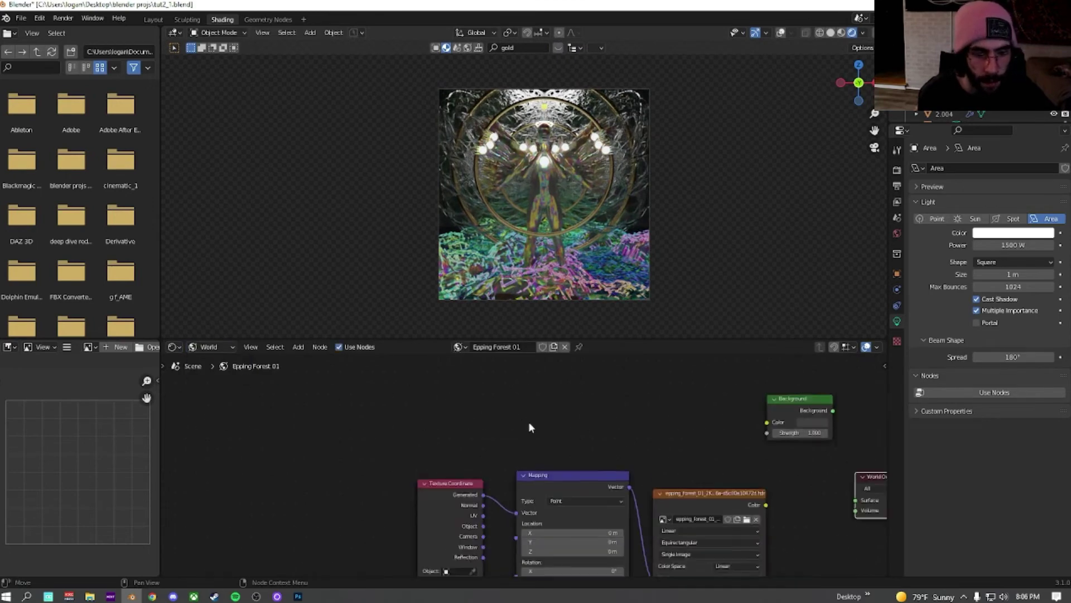
{"action": "scroll", "coordinate": [372, 471], "scroll_direction": "up", "scroll_amount": 2}
{"action": "left_click_drag", "start_coordinate": [400, 476], "coordinate": [499, 474]}
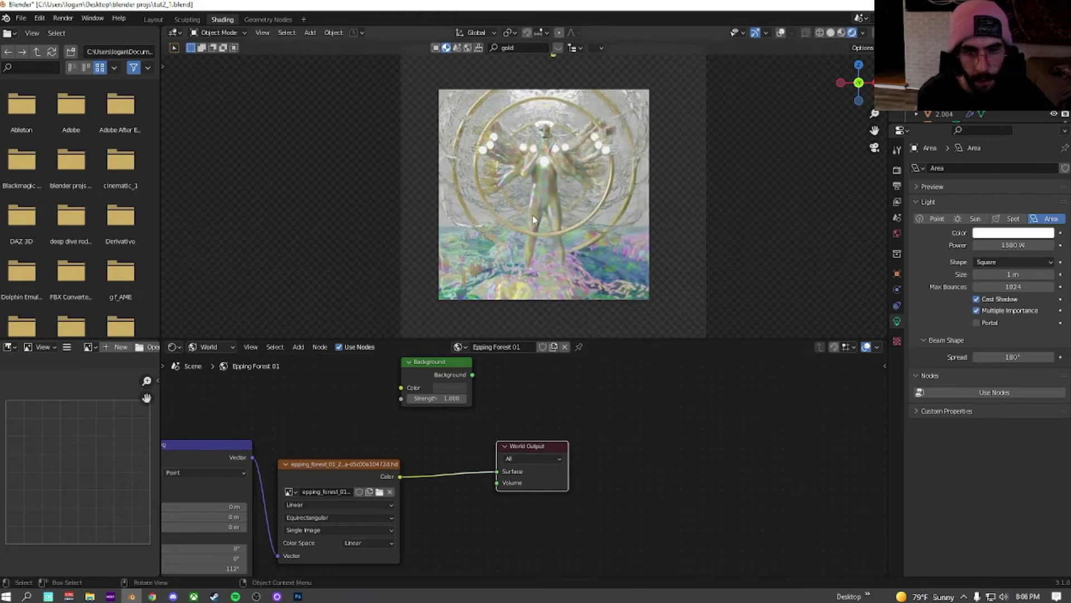
{"action": "scroll", "coordinate": [532, 208], "scroll_direction": "up", "scroll_amount": 3}
{"action": "scroll", "coordinate": [531, 204], "scroll_direction": "down", "scroll_amount": 3}
Step: Move the World Output node aside and insert a Bright/Contrast node between the environment texture and it
{"action": "middle_click_drag", "start_coordinate": [479, 457], "coordinate": [525, 443]}
{"action": "scroll", "coordinate": [535, 196], "scroll_direction": "up", "scroll_amount": 3}
{"action": "left_click_drag", "start_coordinate": [462, 444], "coordinate": [665, 441]}
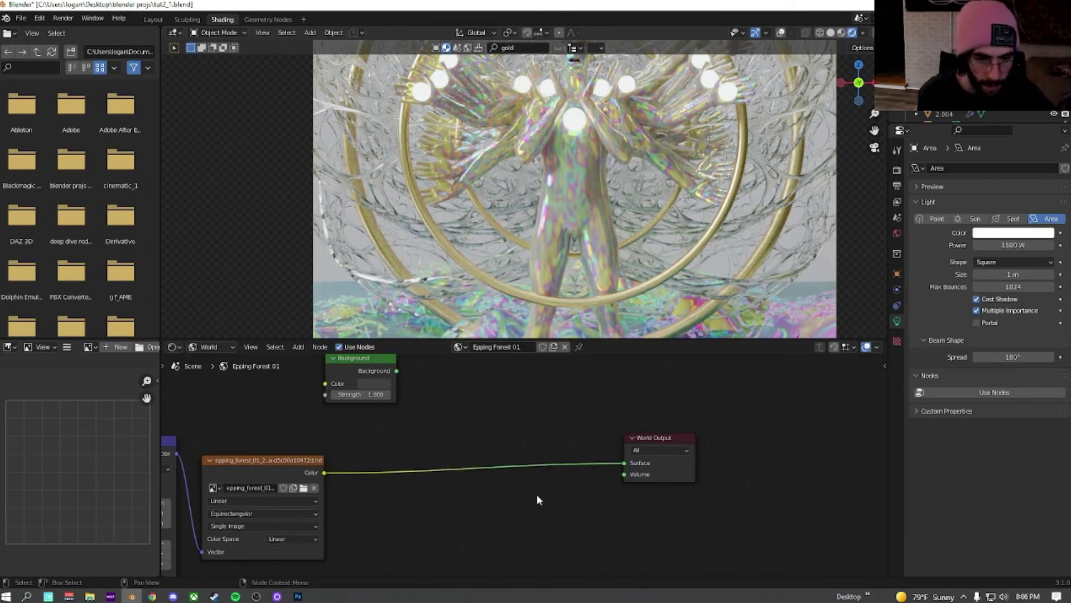
{"action": "key", "text": "shift+a"}
{"action": "mouse_move", "coordinate": [537, 494]}
{"action": "left_click", "coordinate": [514, 453]}
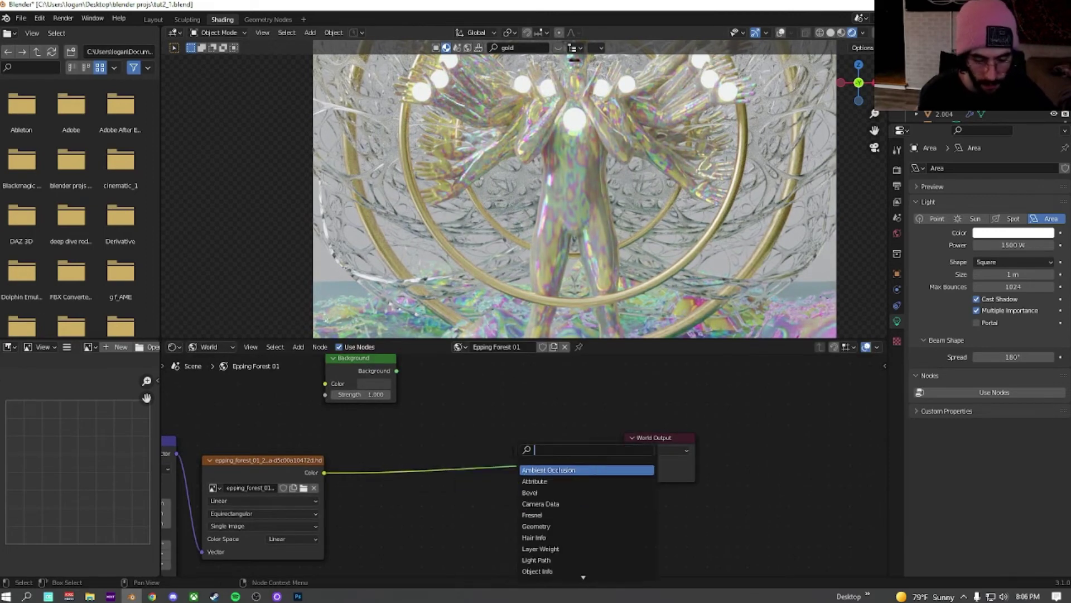
{"action": "type", "text": "br"}
{"action": "left_click", "coordinate": [542, 481]}
{"action": "left_click", "coordinate": [544, 466]}
Step: Set the Bright value of the world's Bright/Contrast node to -1.040
{"action": "scroll", "coordinate": [545, 469], "scroll_direction": "up", "scroll_amount": 5}
{"action": "left_click_drag", "start_coordinate": [540, 482], "coordinate": [478, 483]}
{"action": "scroll", "coordinate": [494, 251], "scroll_direction": "down", "scroll_amount": 2}
{"action": "scroll", "coordinate": [484, 232], "scroll_direction": "down", "scroll_amount": 2}
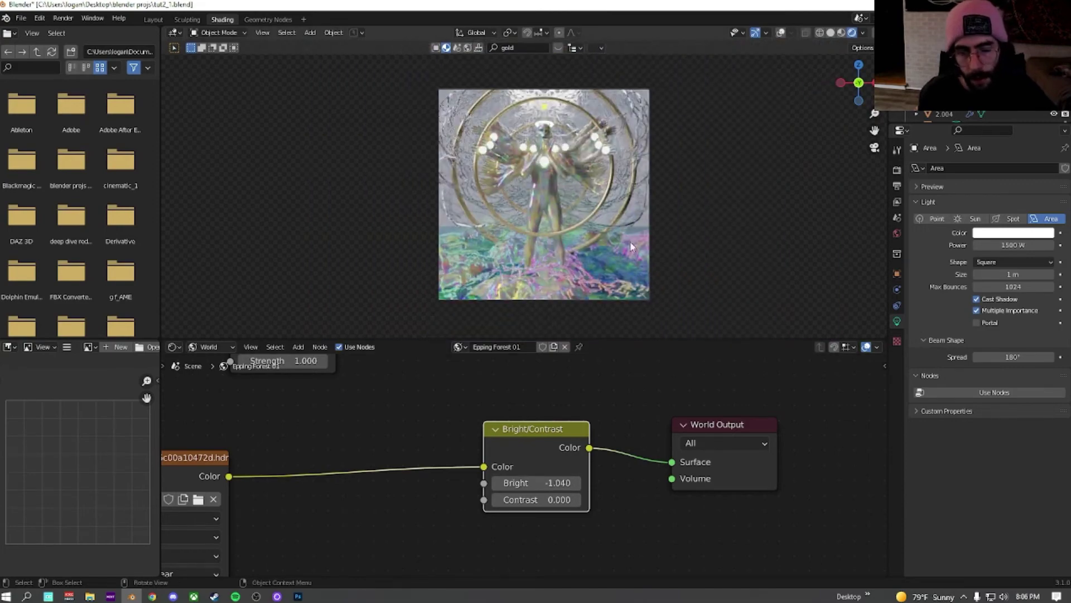
Step: Add a new material to the backdrop plane behind the web sphere and make its base color black
{"action": "left_click", "coordinate": [658, 204]}
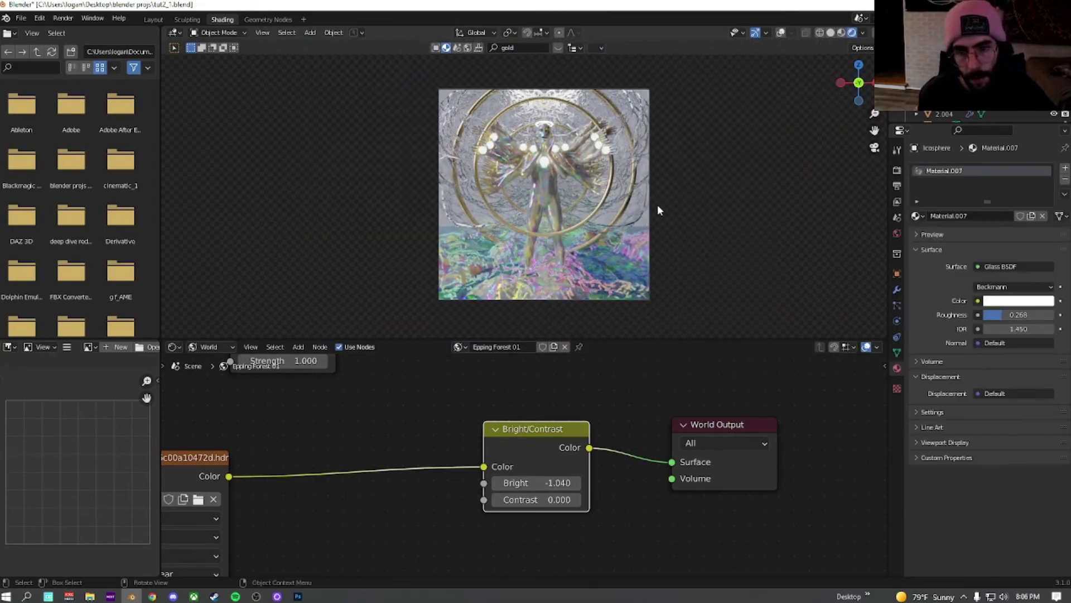
{"action": "middle_click_drag", "start_coordinate": [657, 204], "coordinate": [698, 129]}
{"action": "left_click", "coordinate": [697, 130]}
{"action": "left_click", "coordinate": [777, 33]}
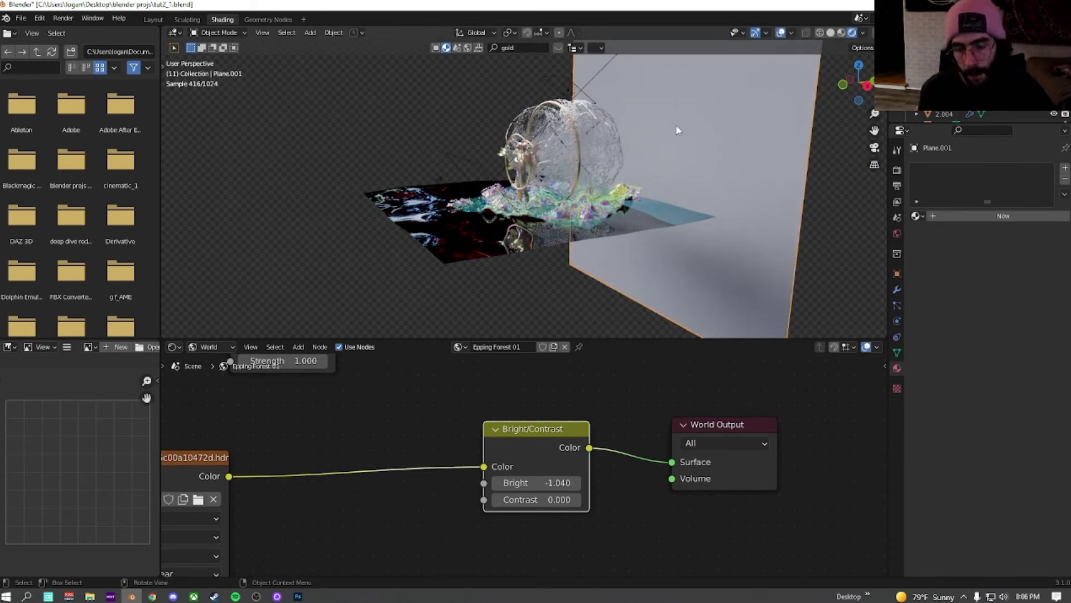
{"action": "key", "text": "KP_0"}
{"action": "left_click", "coordinate": [1003, 216]}
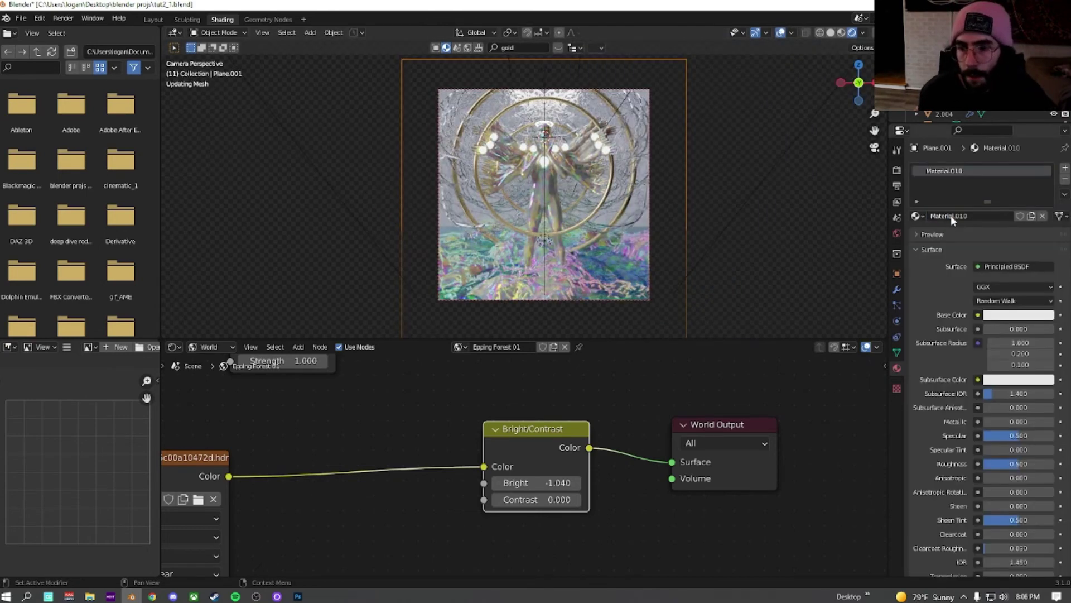
{"action": "left_click", "coordinate": [1013, 316]}
{"action": "left_click_drag", "start_coordinate": [1011, 286], "coordinate": [956, 287]}
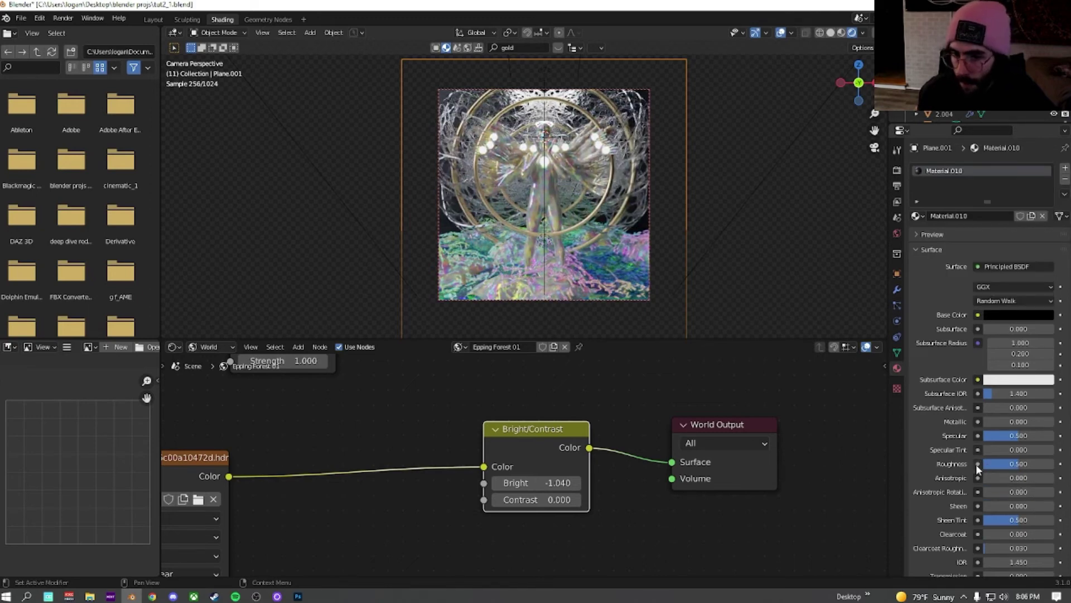
Step: Set the backdrop material's roughness to 0 and metallic to 1, and hide the viewport overlays
{"action": "left_click_drag", "start_coordinate": [986, 465], "coordinate": [945, 465]}
{"action": "left_click_drag", "start_coordinate": [1003, 423], "coordinate": [1067, 423]}
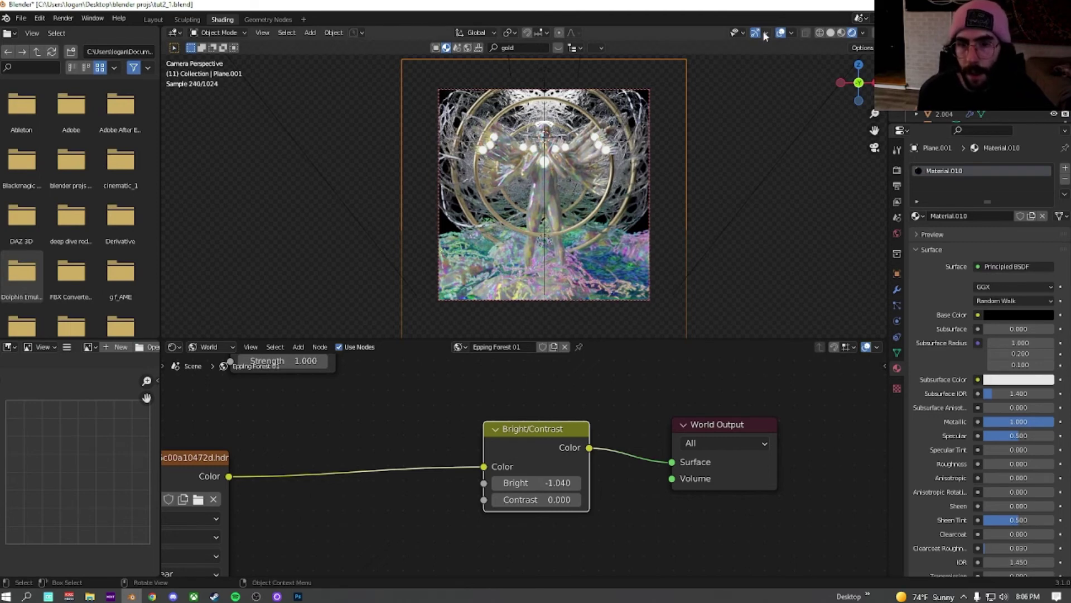
{"action": "left_click", "coordinate": [780, 33]}
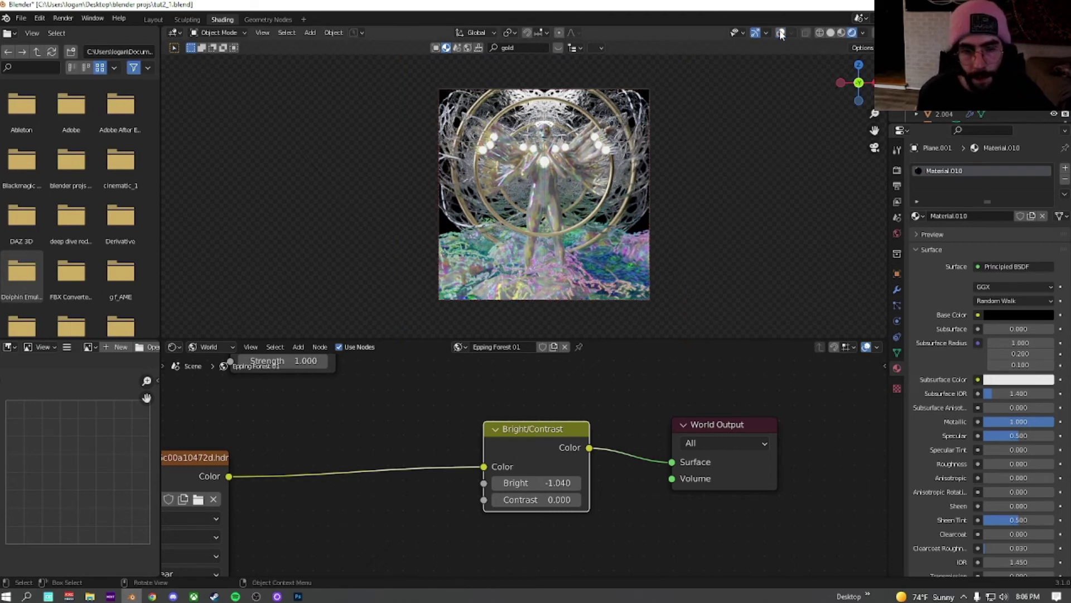
Step: Darken the base color of the ground terrain's material to a deep teal
{"action": "left_click", "coordinate": [611, 276]}
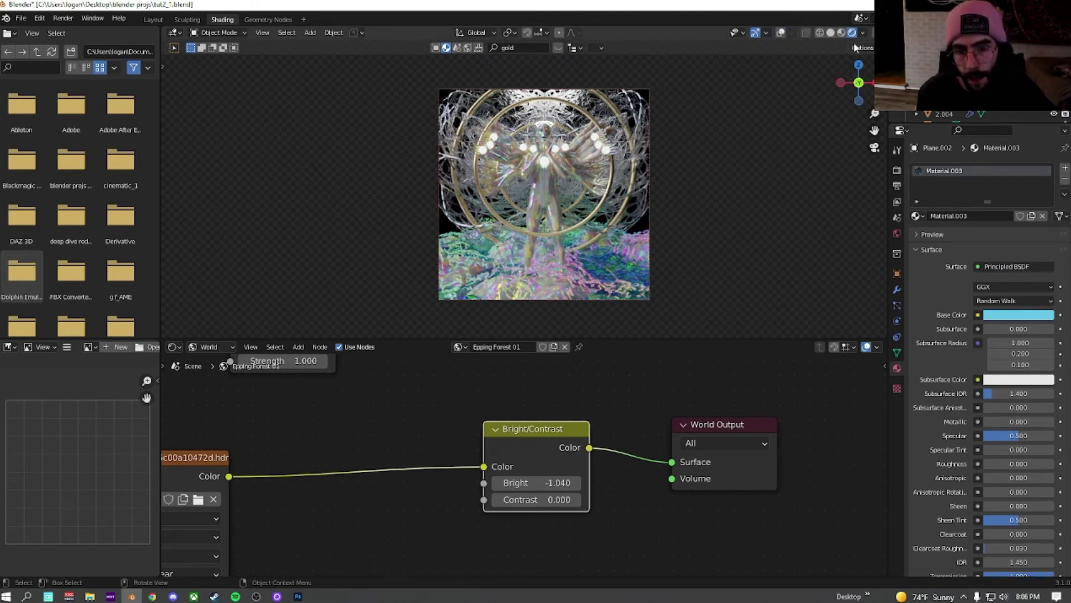
{"action": "left_click", "coordinate": [1015, 315]}
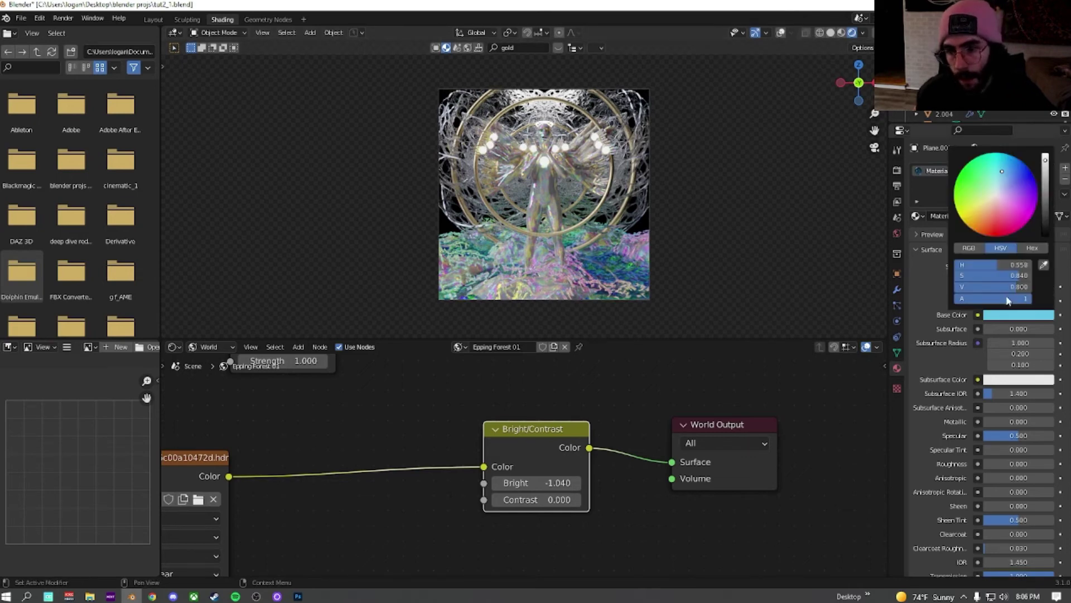
{"action": "left_click_drag", "start_coordinate": [1047, 217], "coordinate": [1045, 238]}
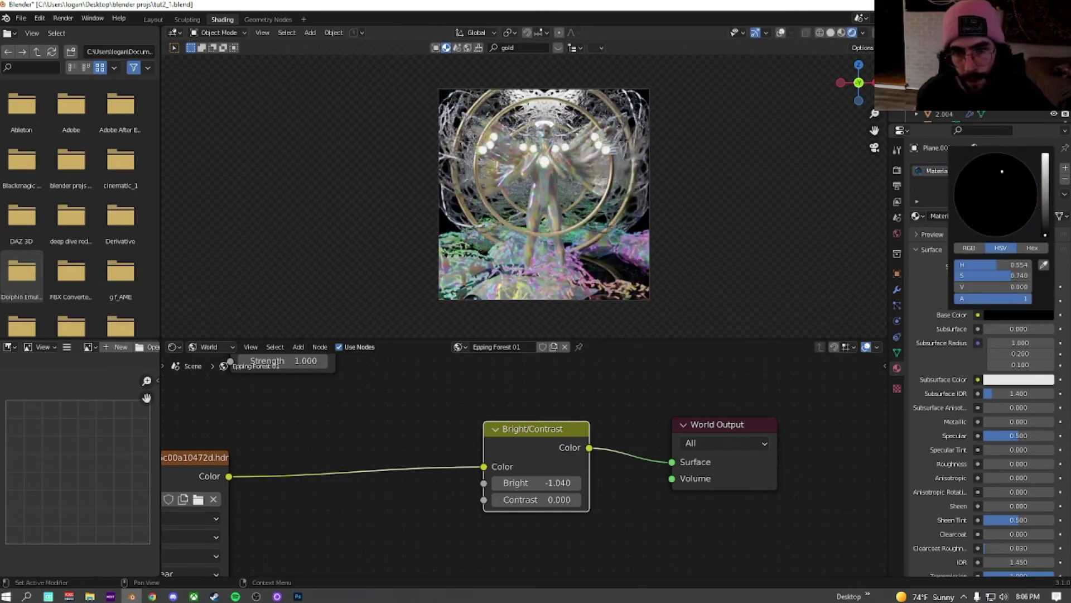
{"action": "left_click_drag", "start_coordinate": [1048, 230], "coordinate": [1047, 197]}
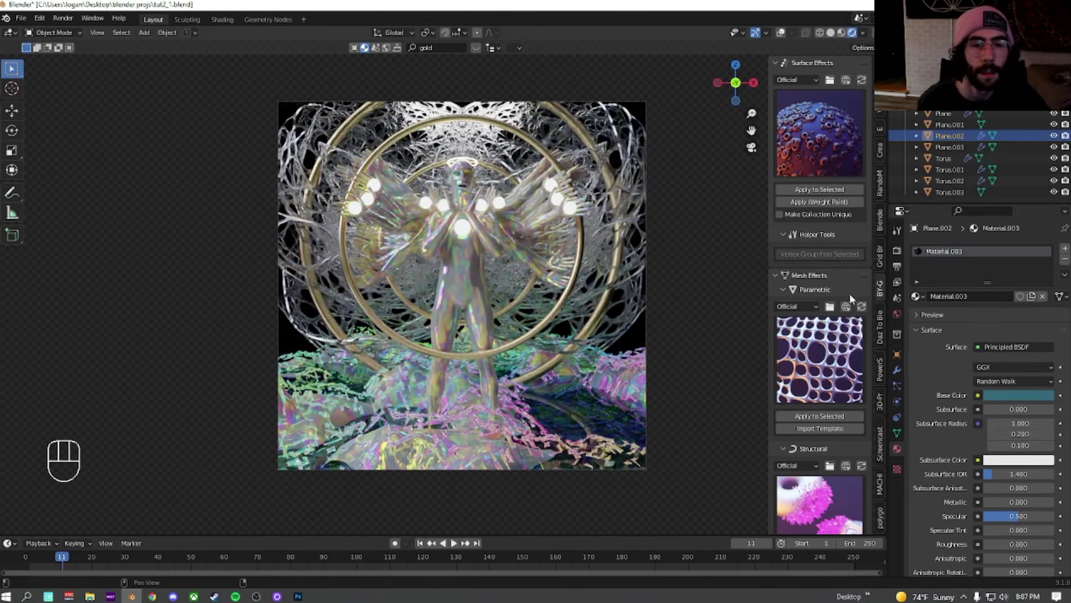
Step: Set the render output's resolution scale to 200% and switch the viewport to solid shading
{"action": "left_click", "coordinate": [896, 253]}
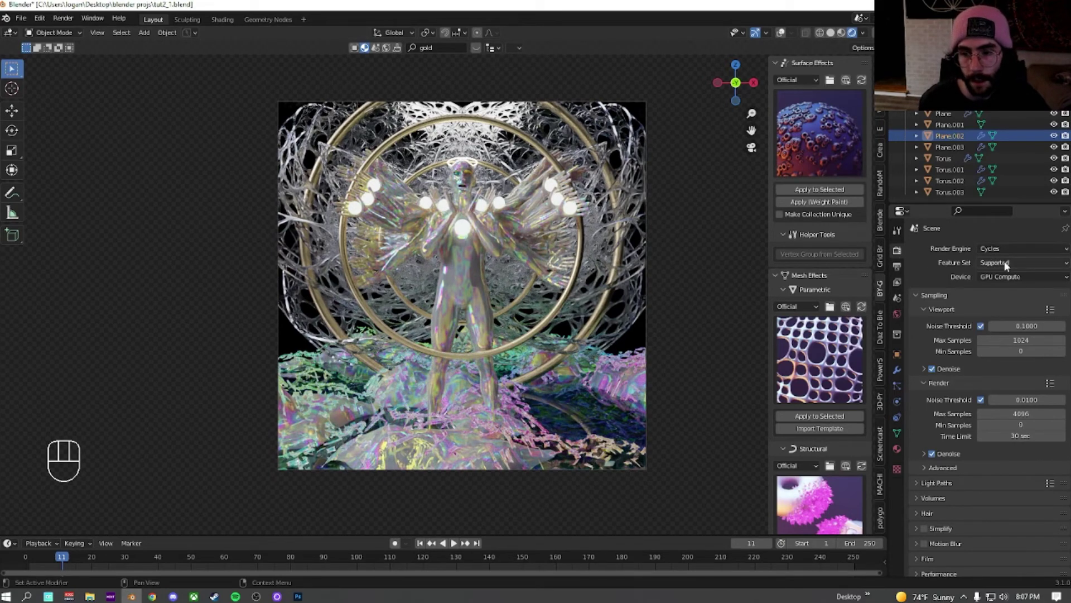
{"action": "left_click", "coordinate": [1021, 436]}
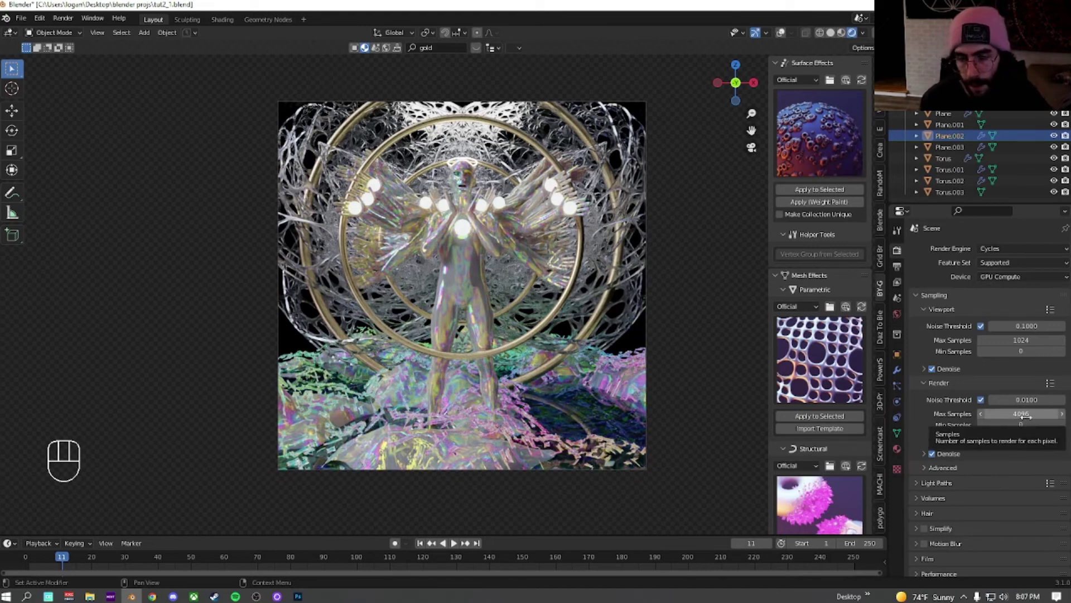
{"action": "left_click", "coordinate": [897, 266]}
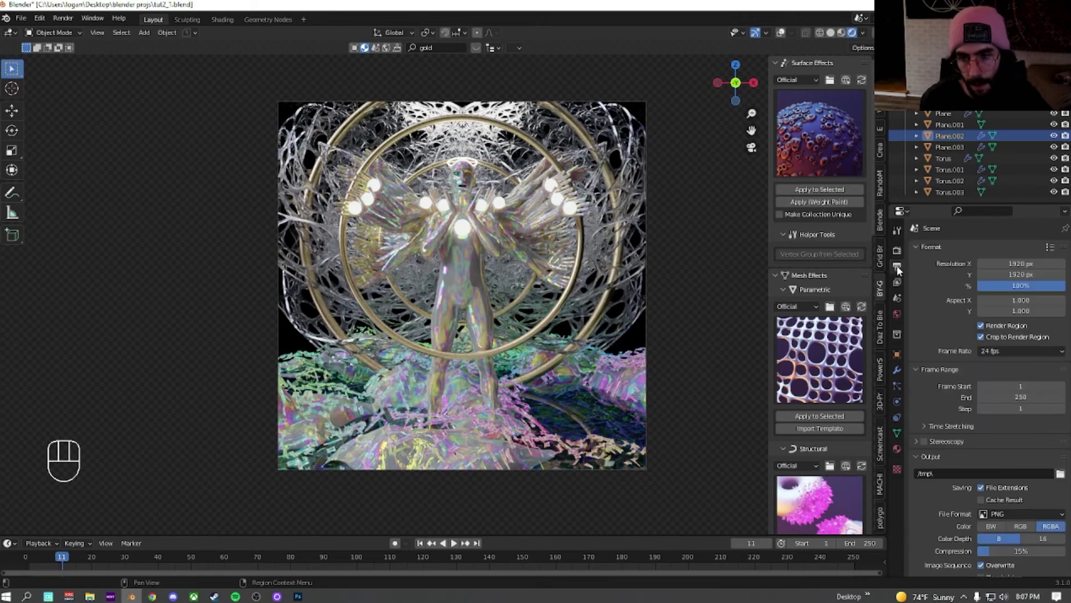
{"action": "left_click", "coordinate": [1025, 286]}
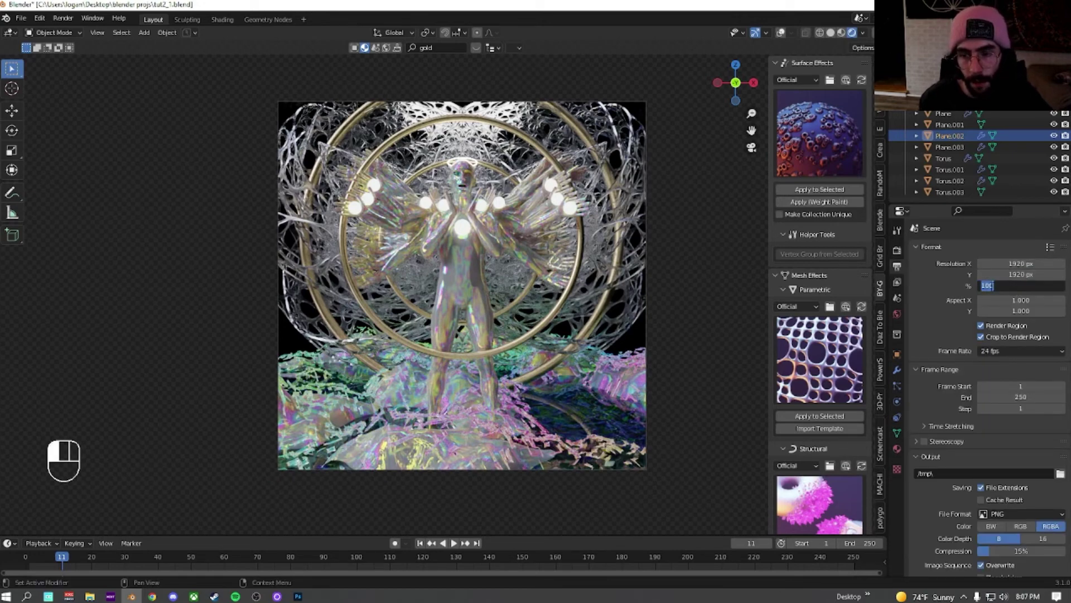
{"action": "type", "text": "200"}
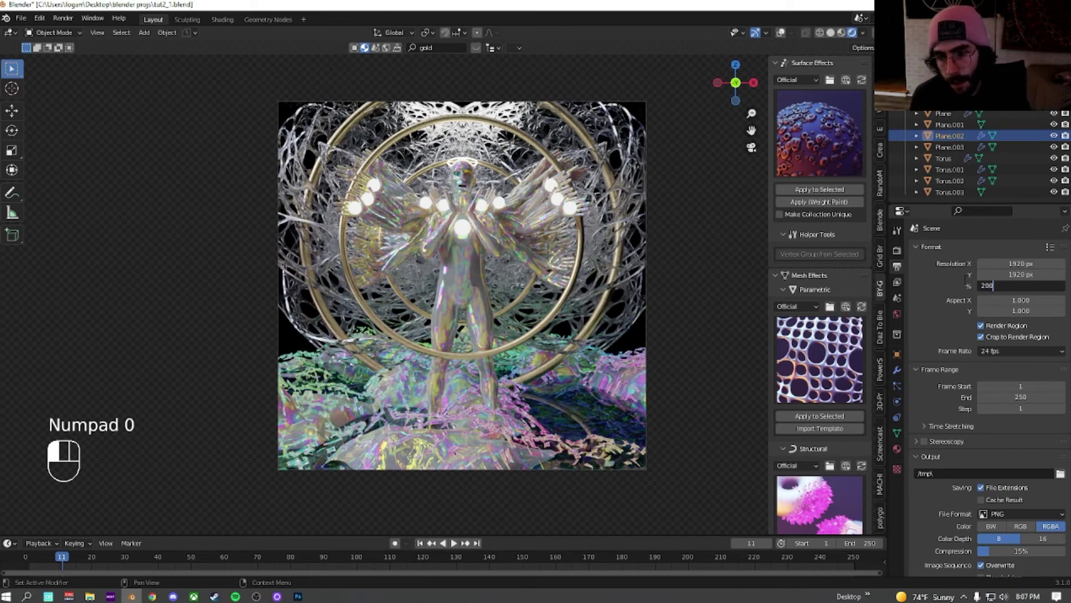
{"action": "left_click", "coordinate": [955, 287]}
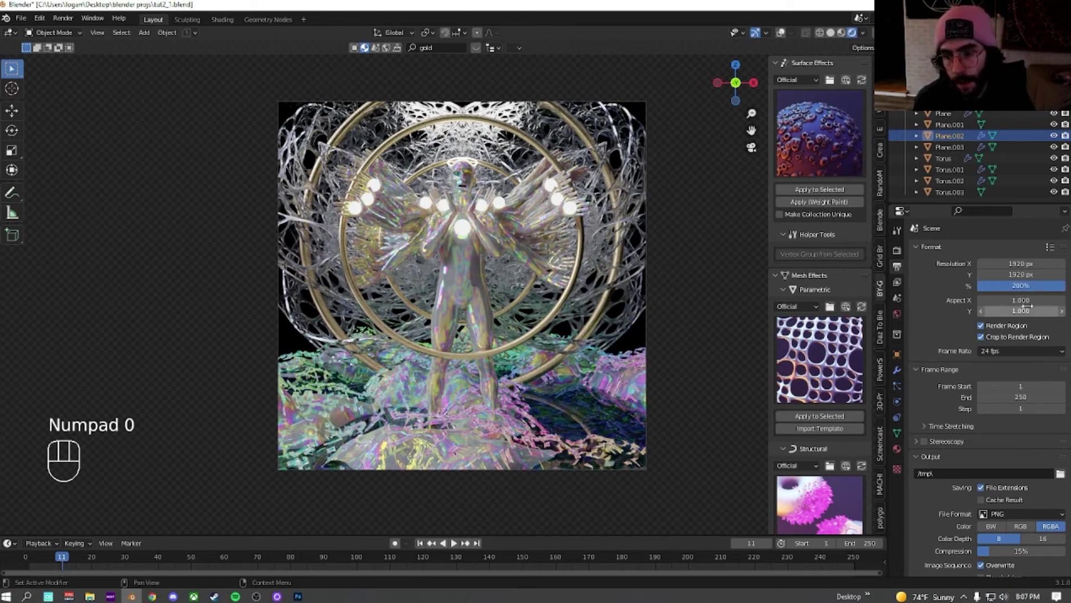
{"action": "left_click", "coordinate": [830, 33]}
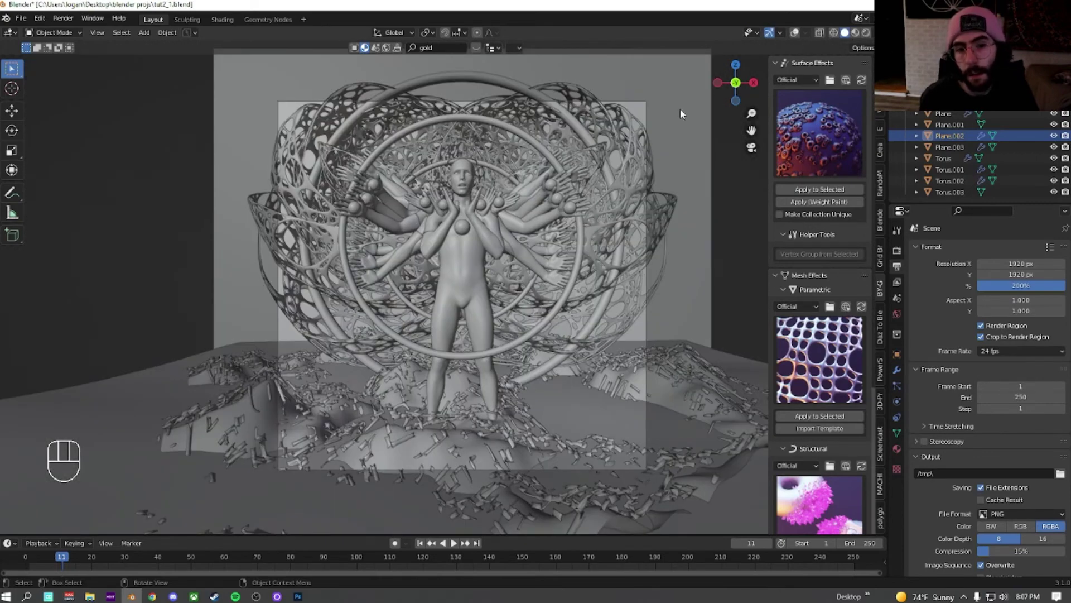